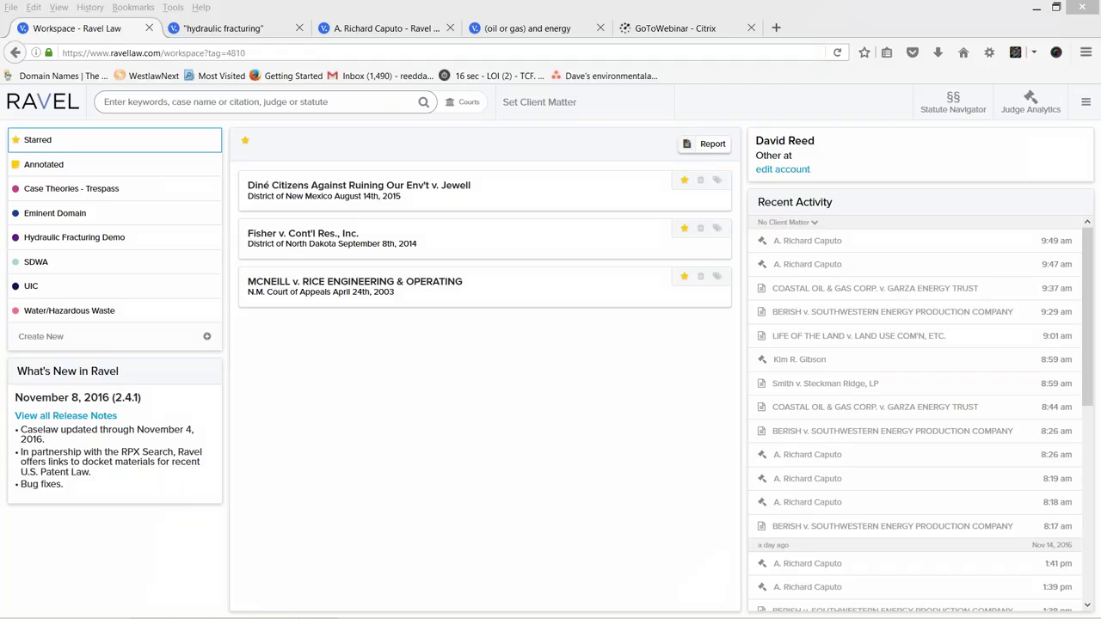
Select all Pennsylvania state courts and their related federal courts in the court filter, and clear the whole selection
click(105, 101)
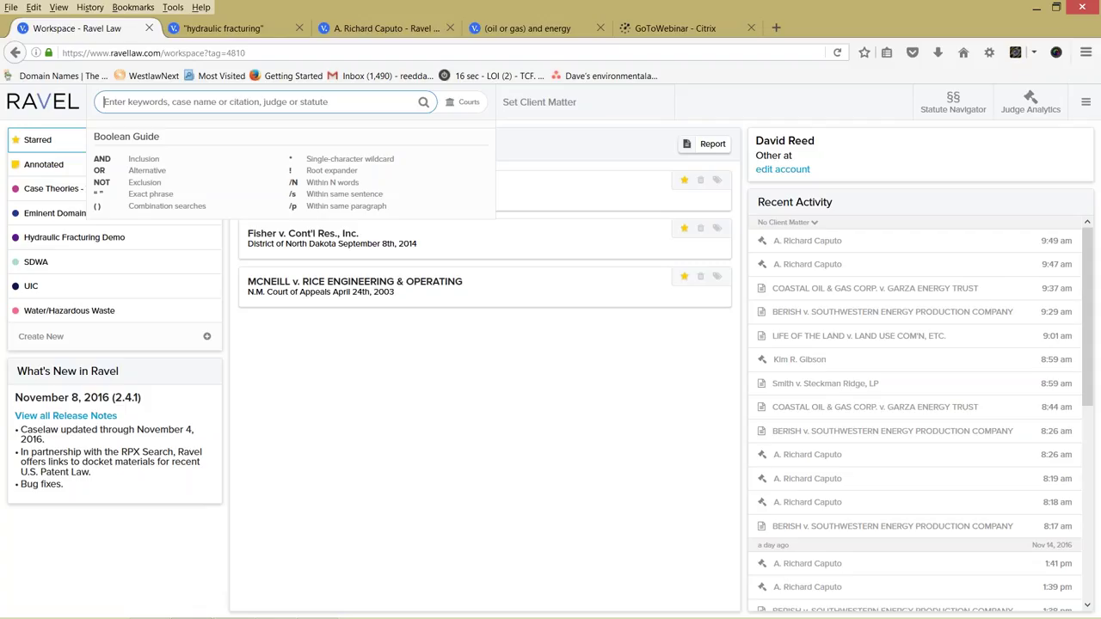
click(457, 107)
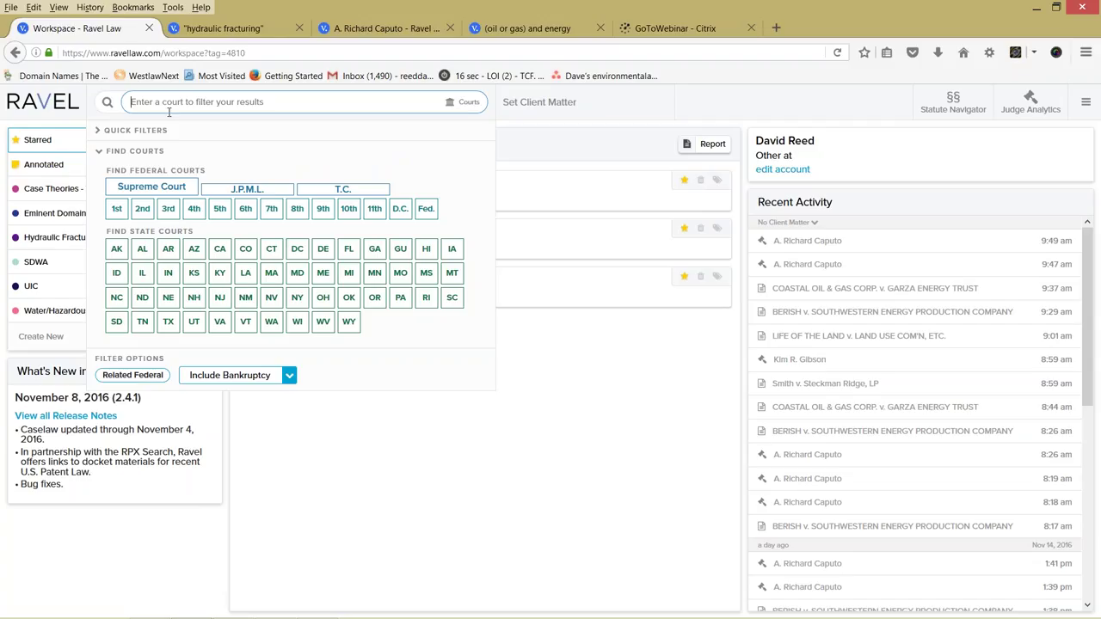
click(134, 133)
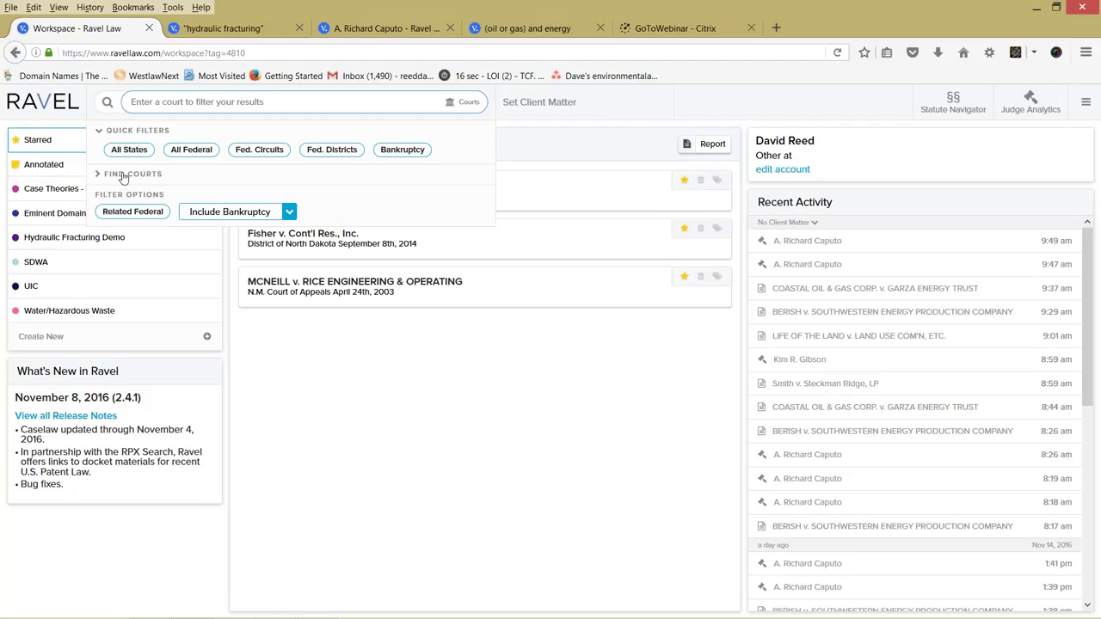
click(132, 173)
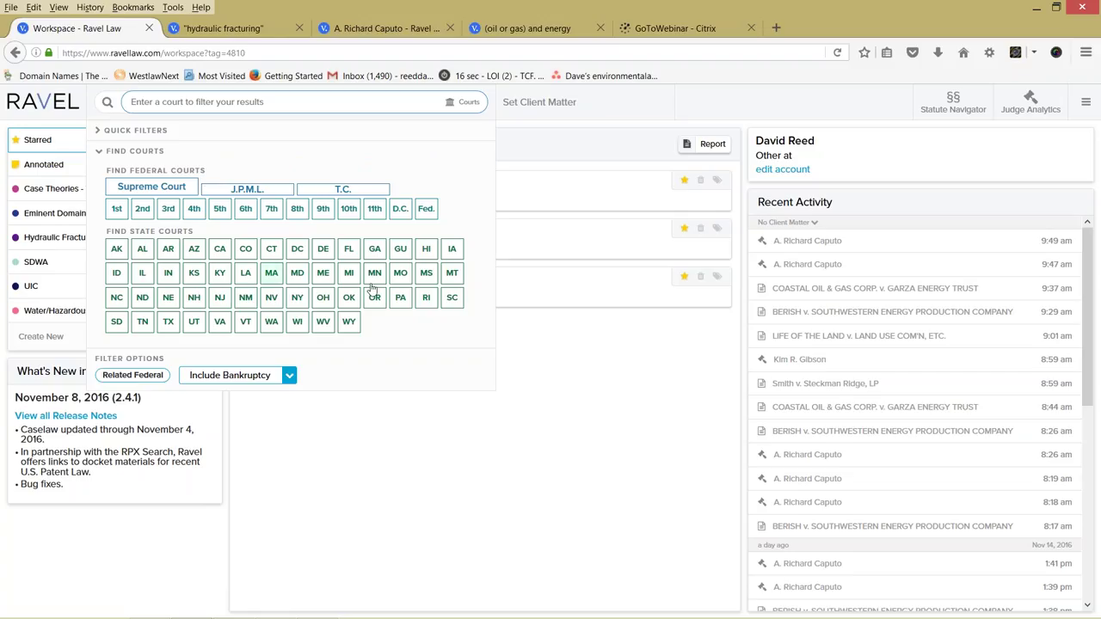
click(399, 301)
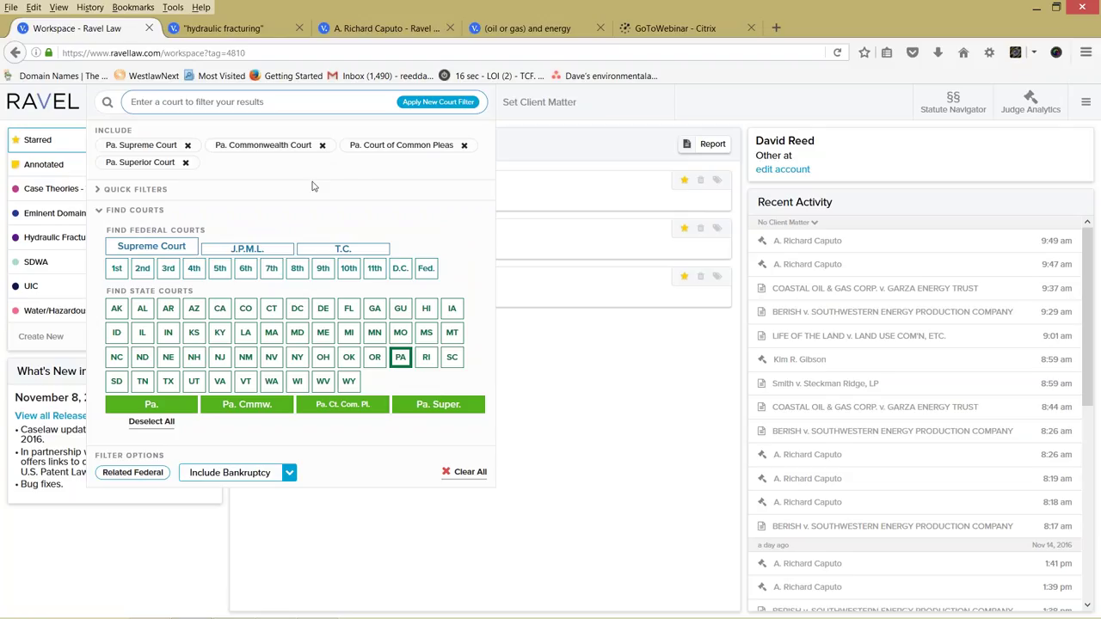
click(138, 474)
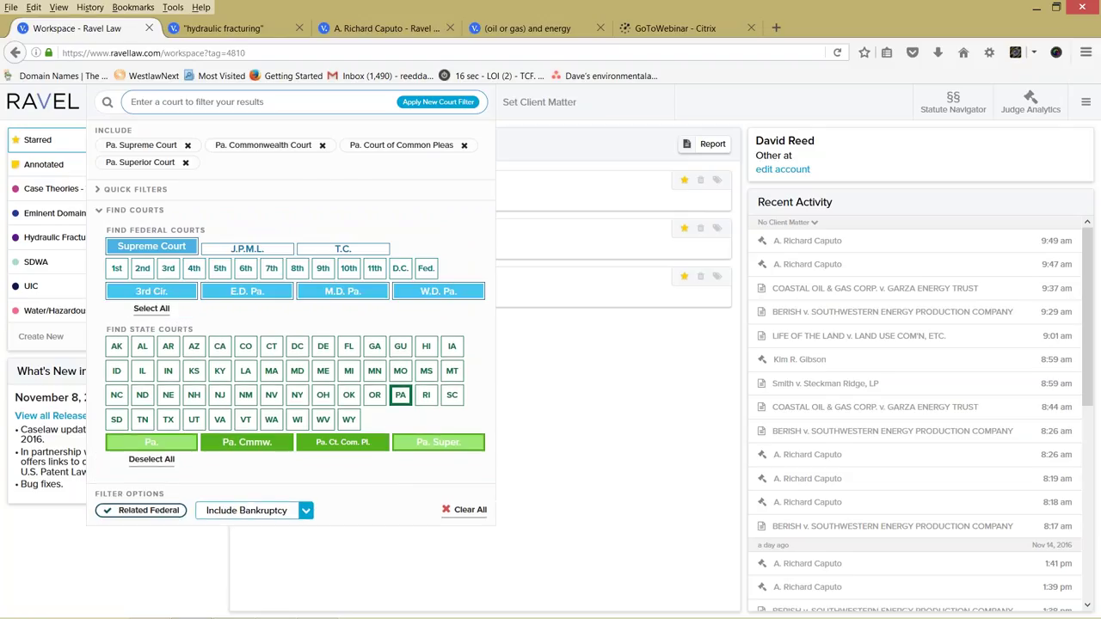
click(151, 308)
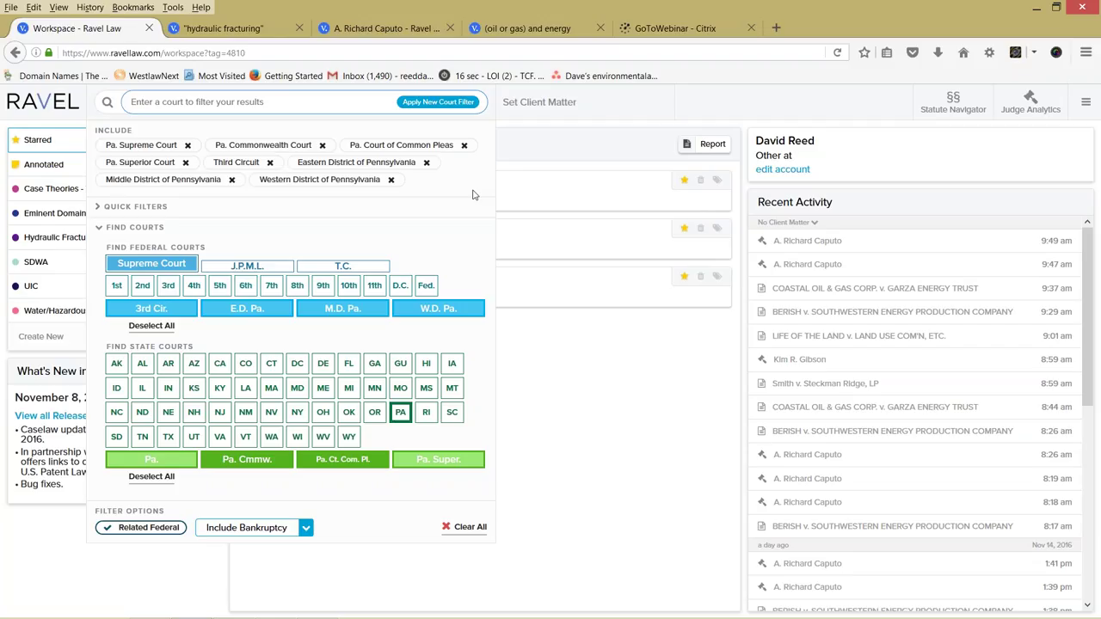
click(470, 528)
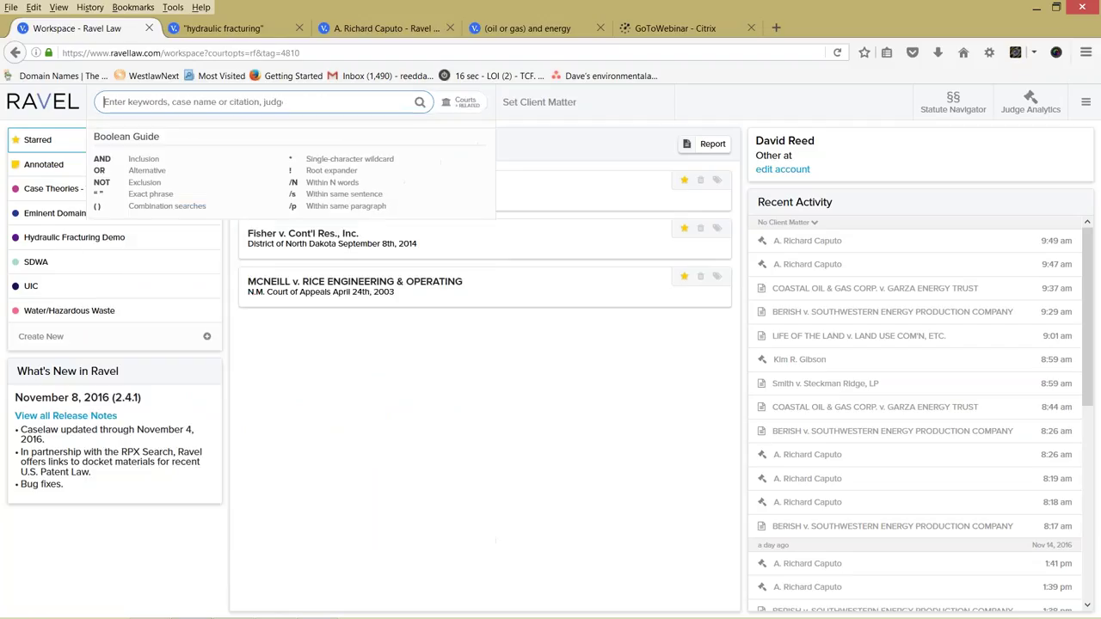
Search and map the cases for the exact phrase "hydraulic fracturing"
text("hydraulic fra)
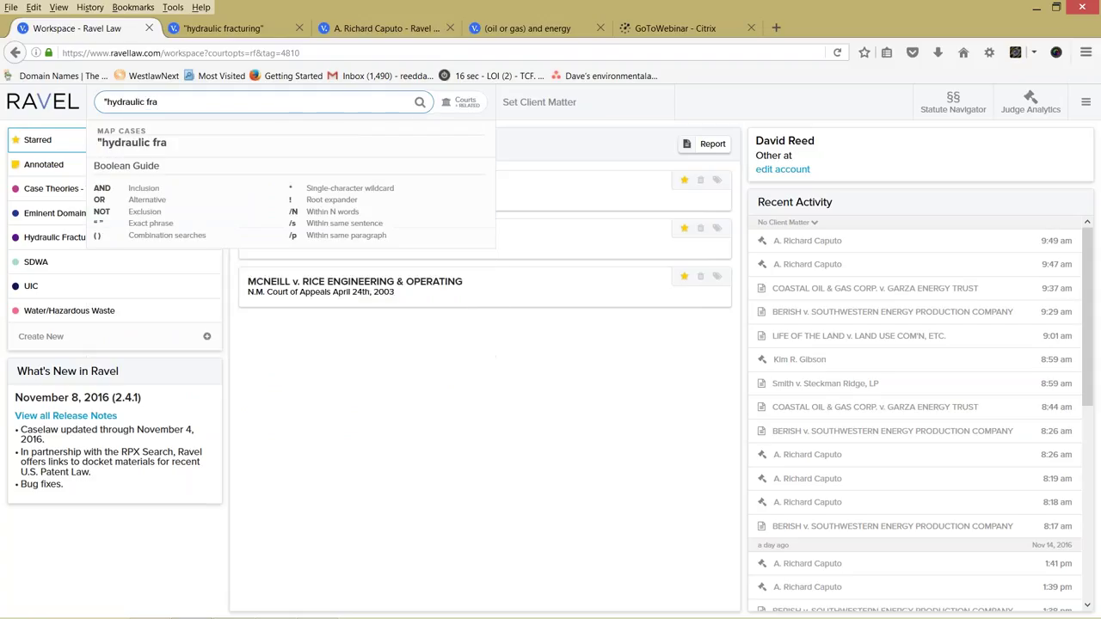
text(cturing")
click(196, 147)
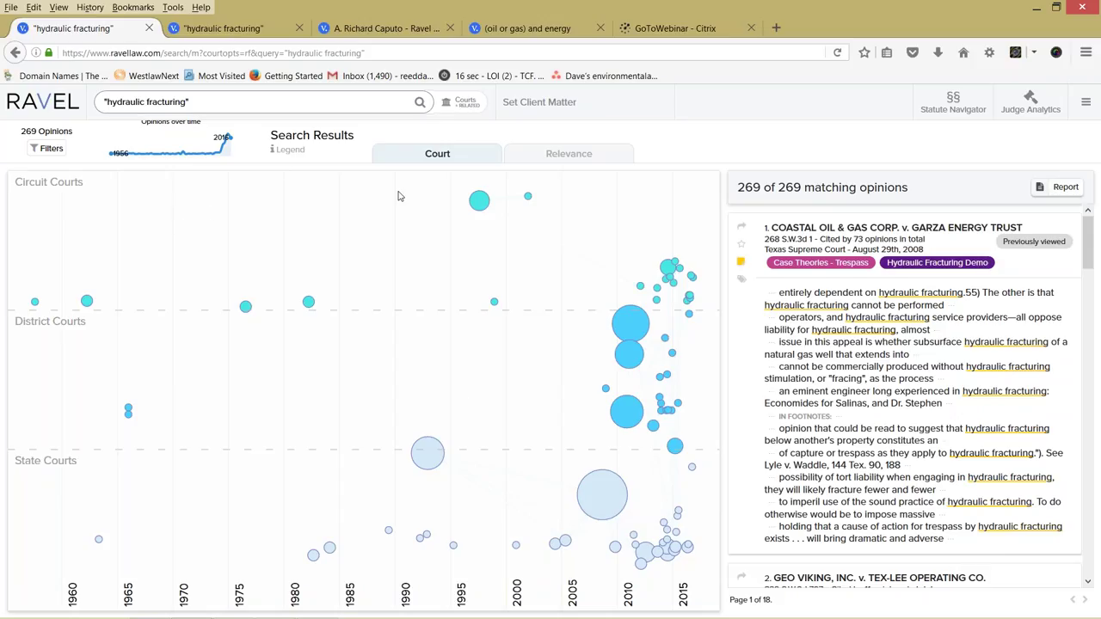
Check the search results map's legend for the meaning of circle size, color and line width, and close it
click(289, 149)
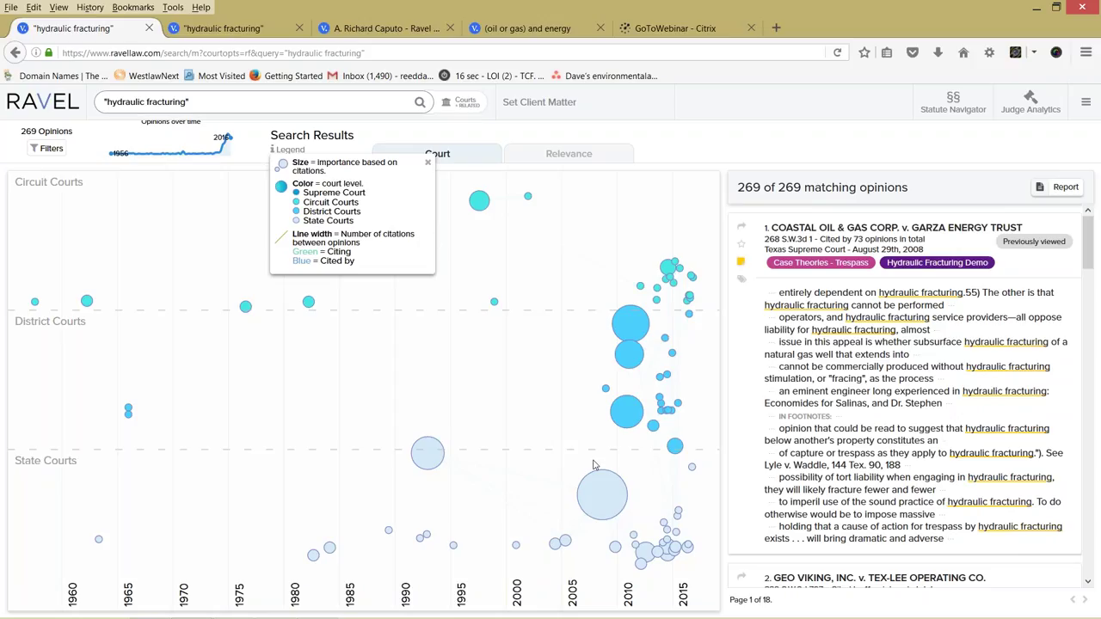
mouse_move(594, 463)
click(428, 164)
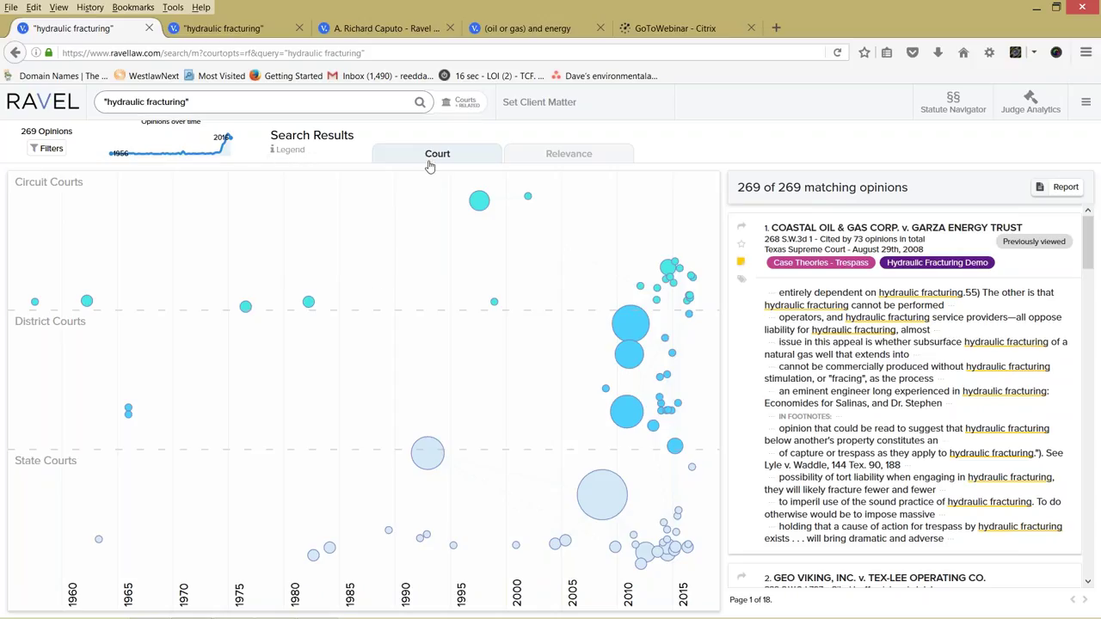
Arrange the results map by relevance and select the COASTAL OIL & GAS CORP. v. GARZA ENERGY TRUST case on it
click(555, 154)
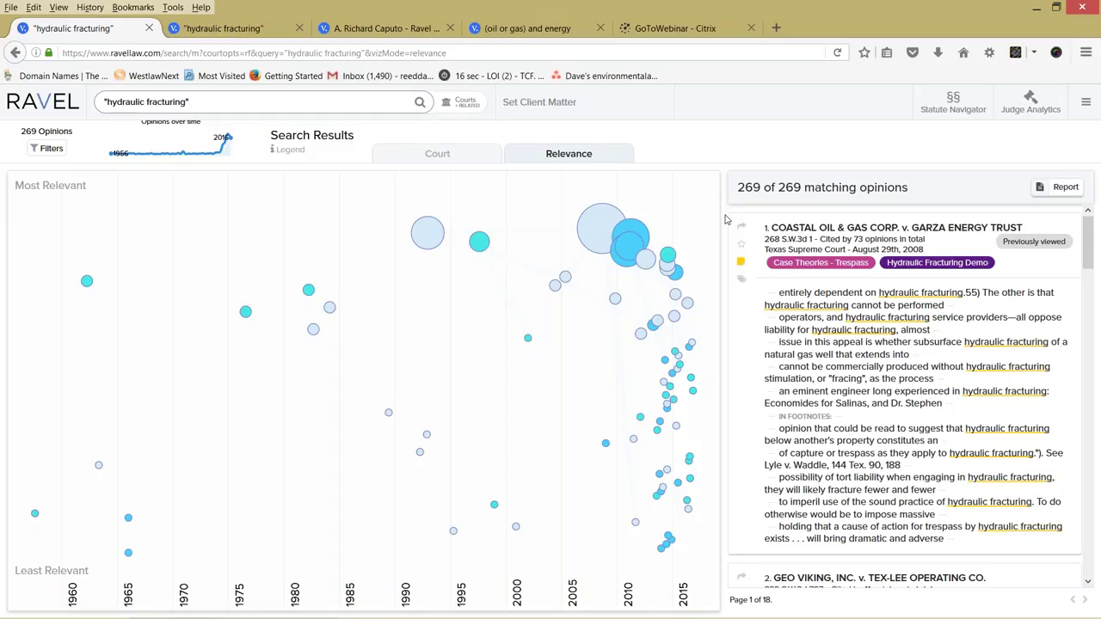
mouse_move(641, 221)
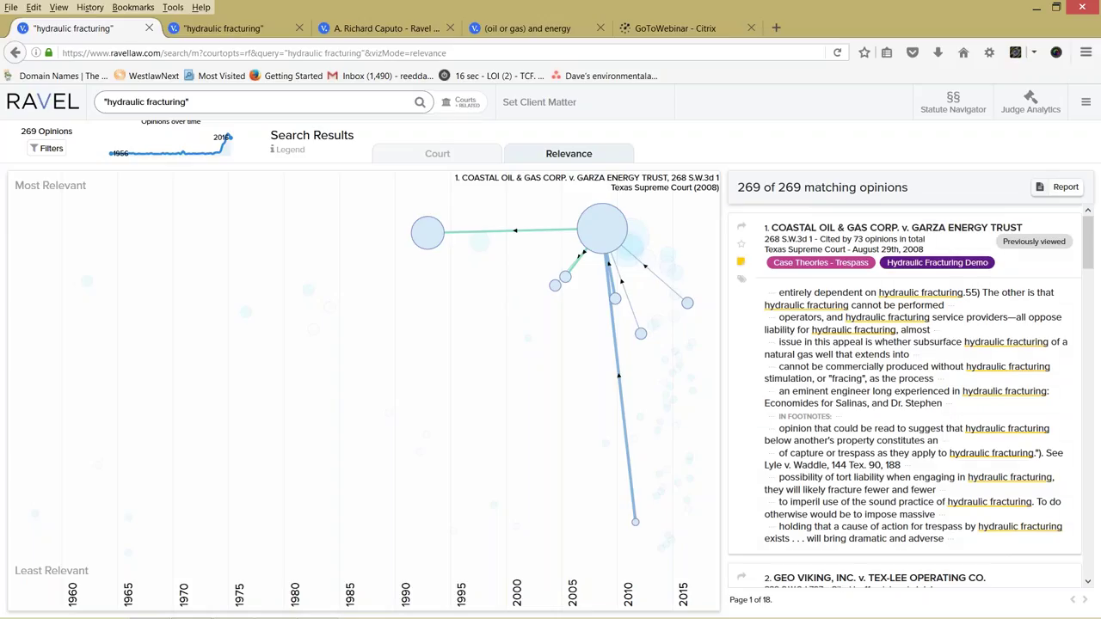
click(602, 228)
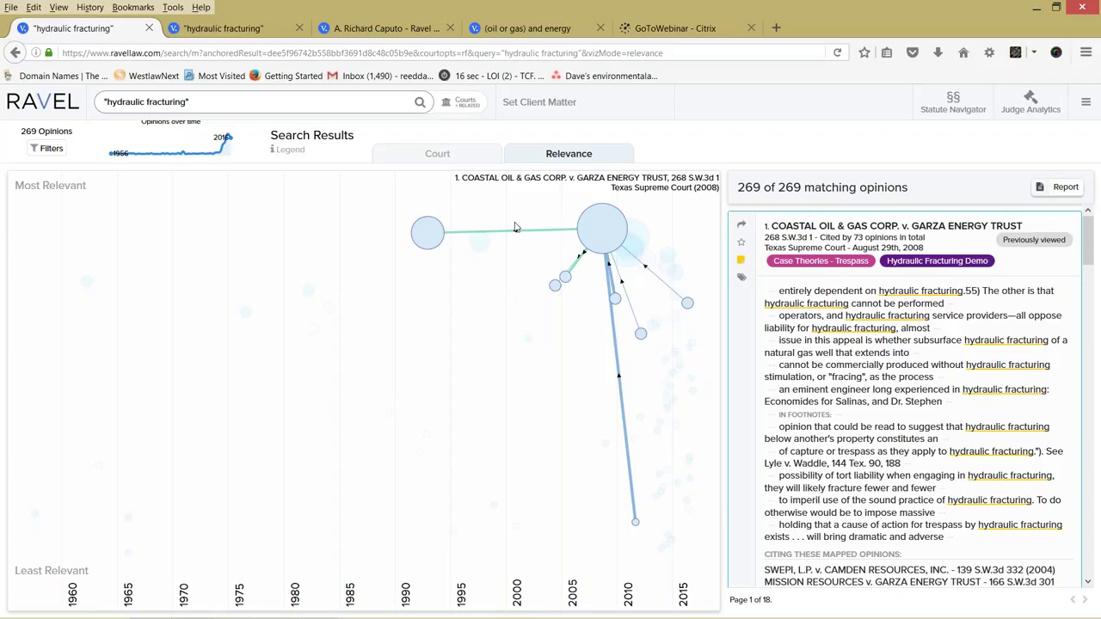
Filter the search results to the Mining/Oil topic and the last 10 years
click(50, 150)
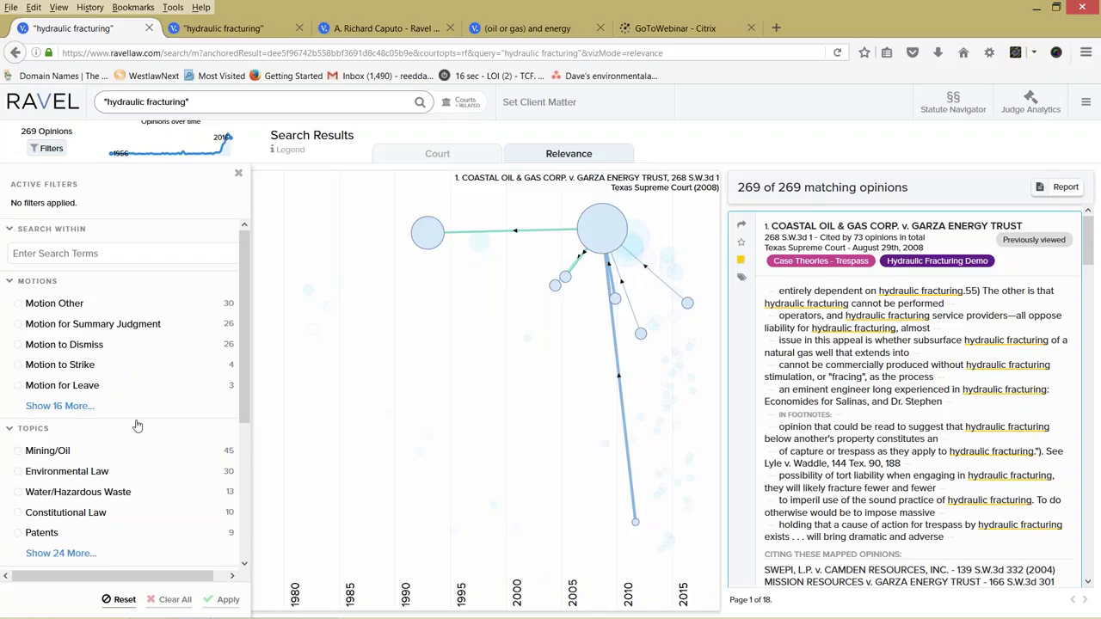
drag(242, 410, 242, 525)
scroll(240, 510, up, 4)
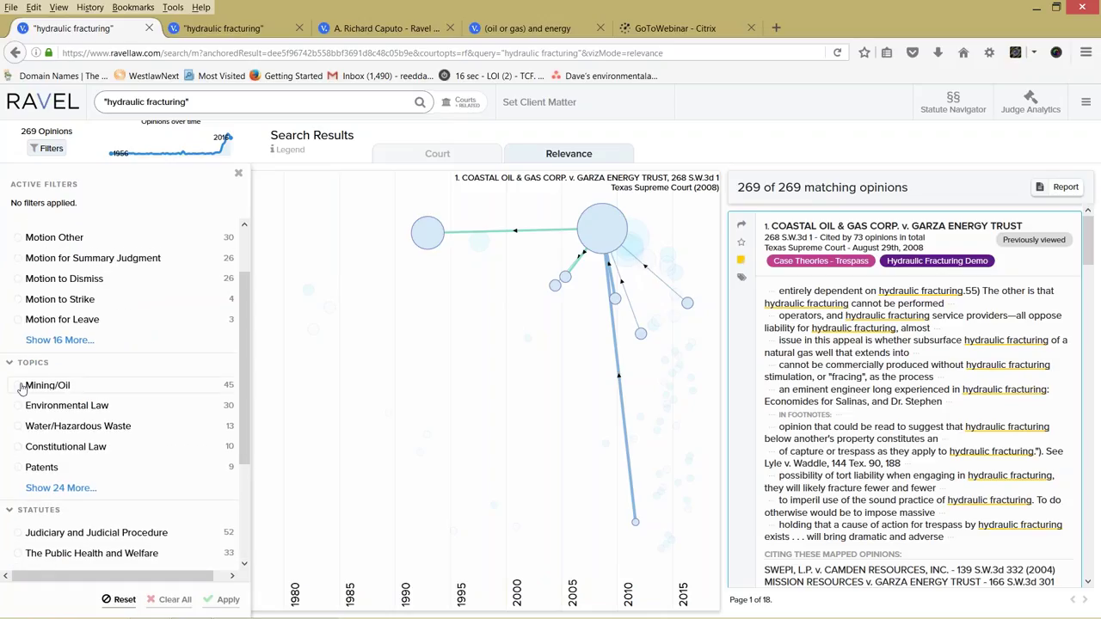
click(21, 388)
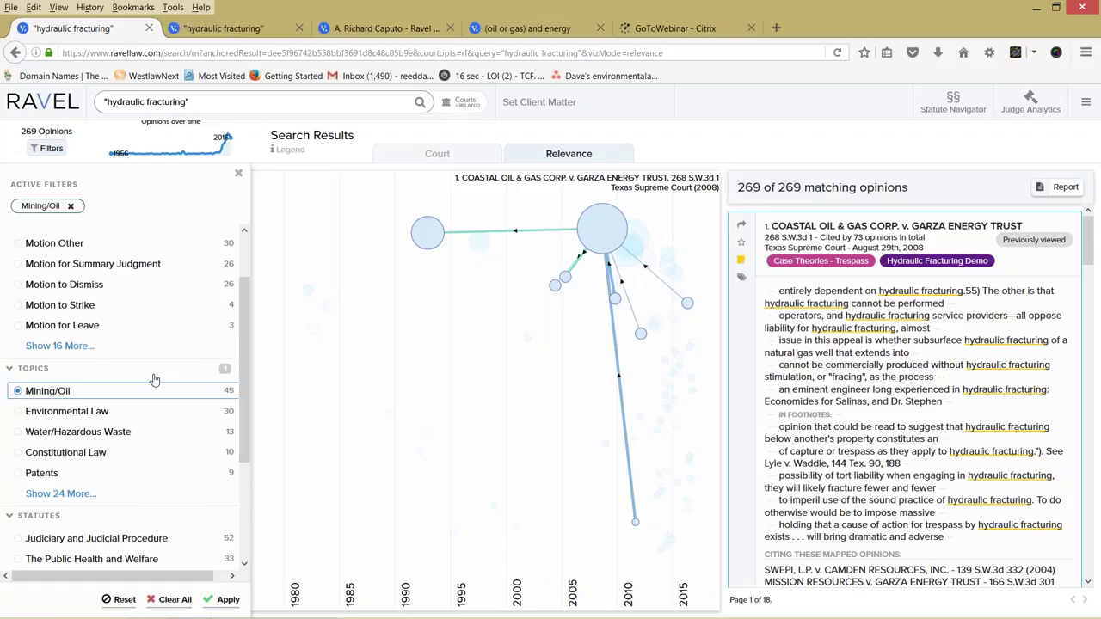
drag(241, 451, 243, 544)
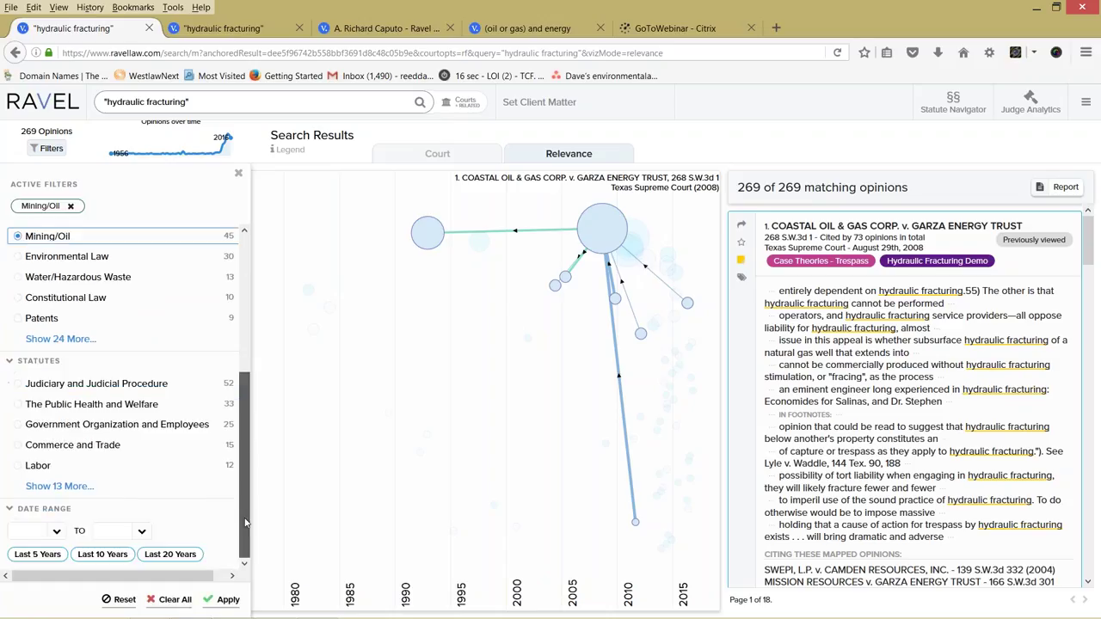
click(104, 555)
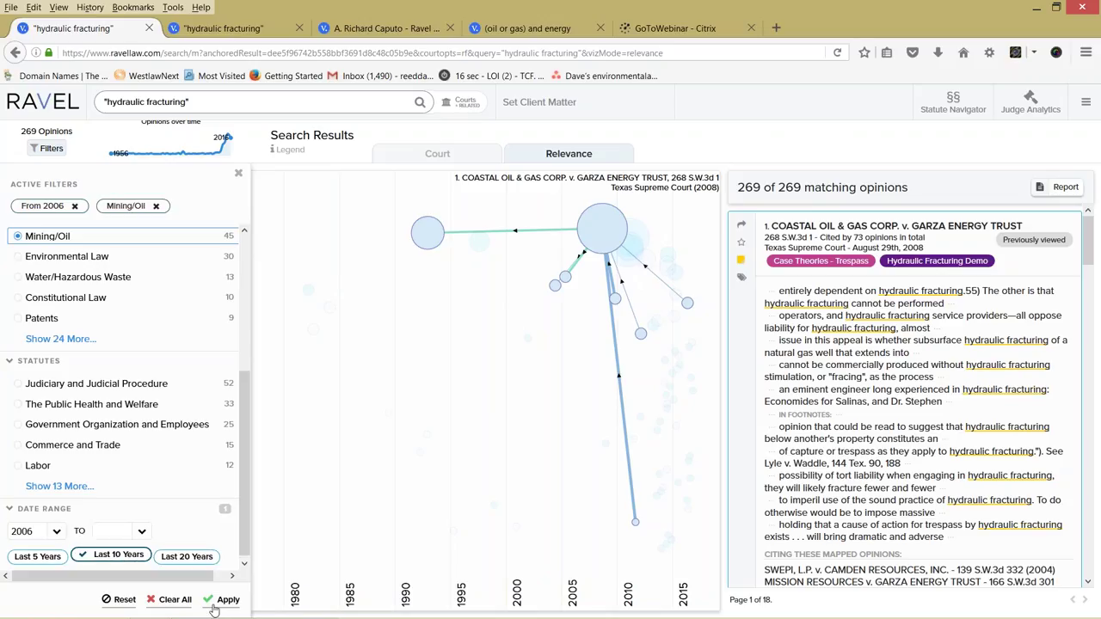
click(222, 600)
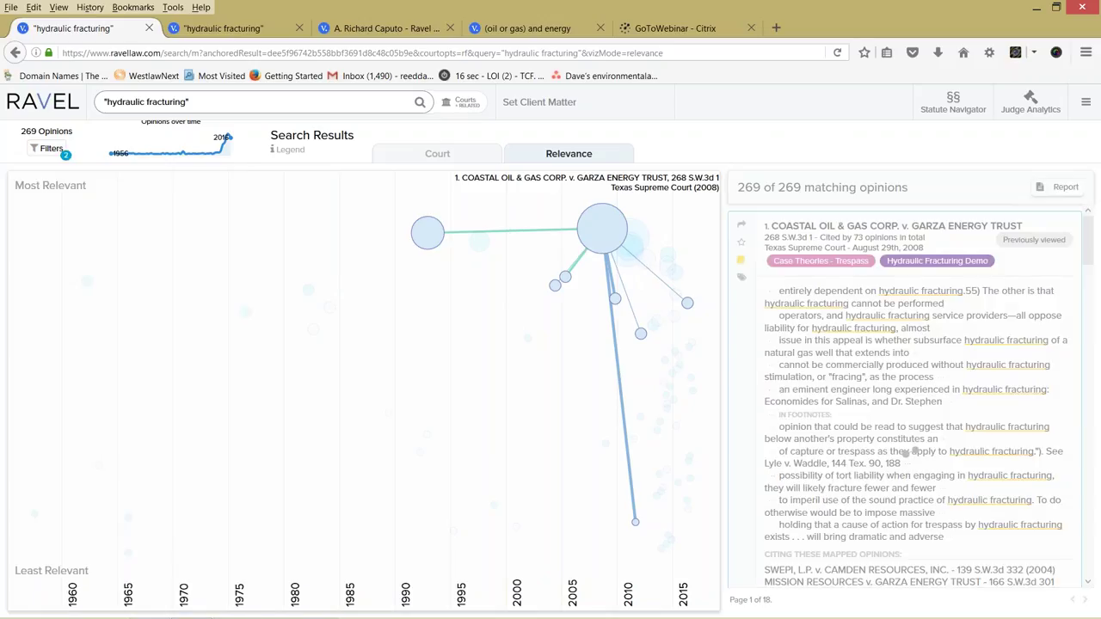
Clear all applied filters and narrow the results to opinions containing the term "trespass"
click(52, 150)
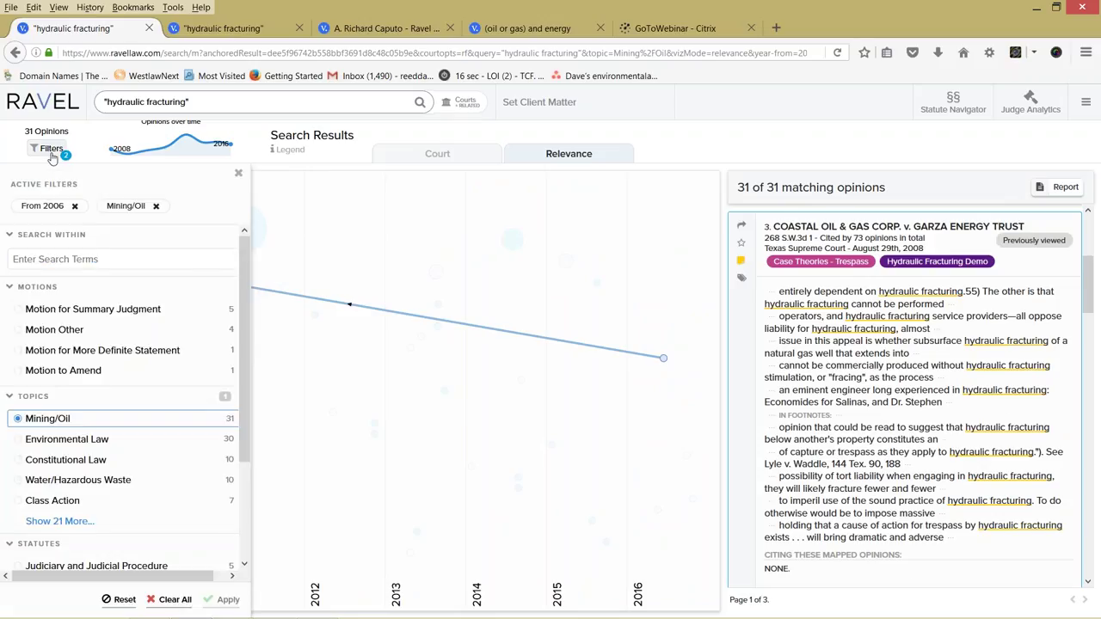
click(175, 600)
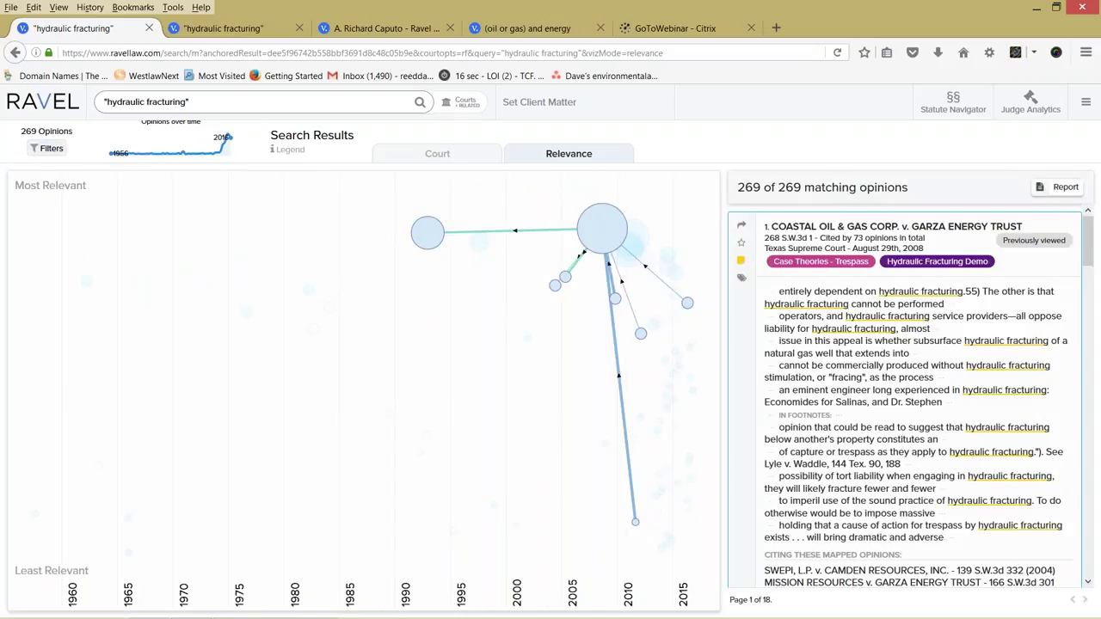
click(48, 148)
click(60, 253)
text(trespass)
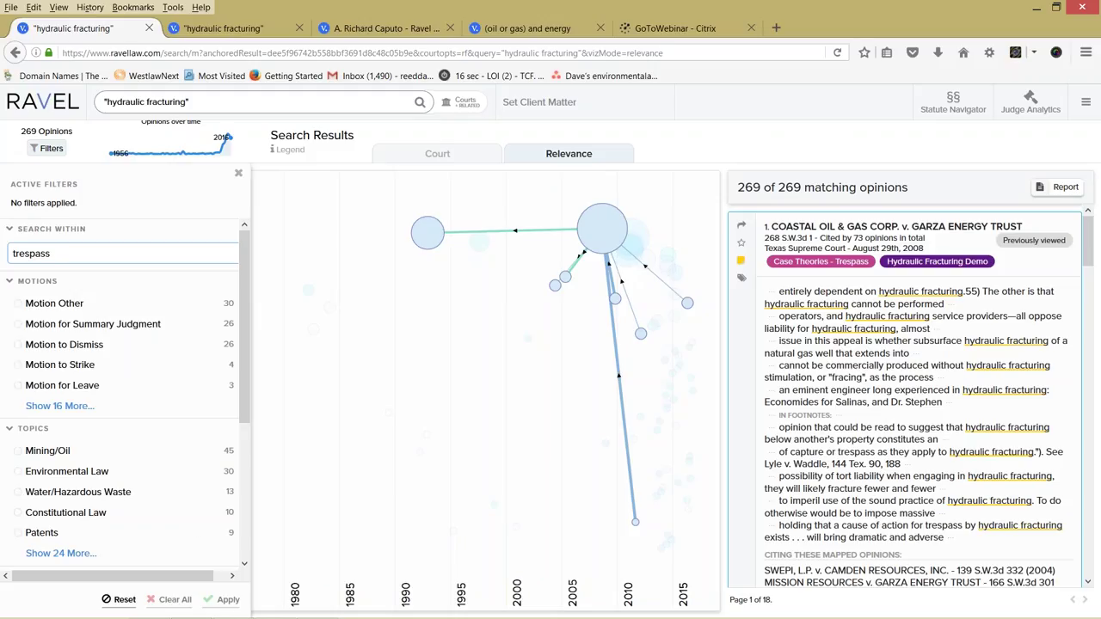
key(Return)
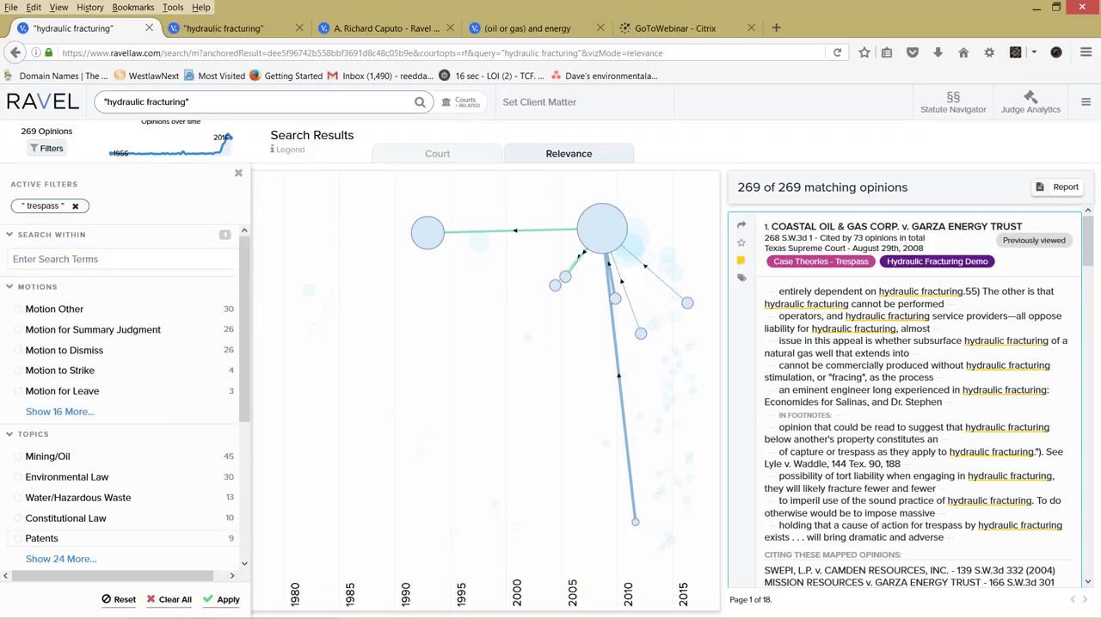
click(226, 600)
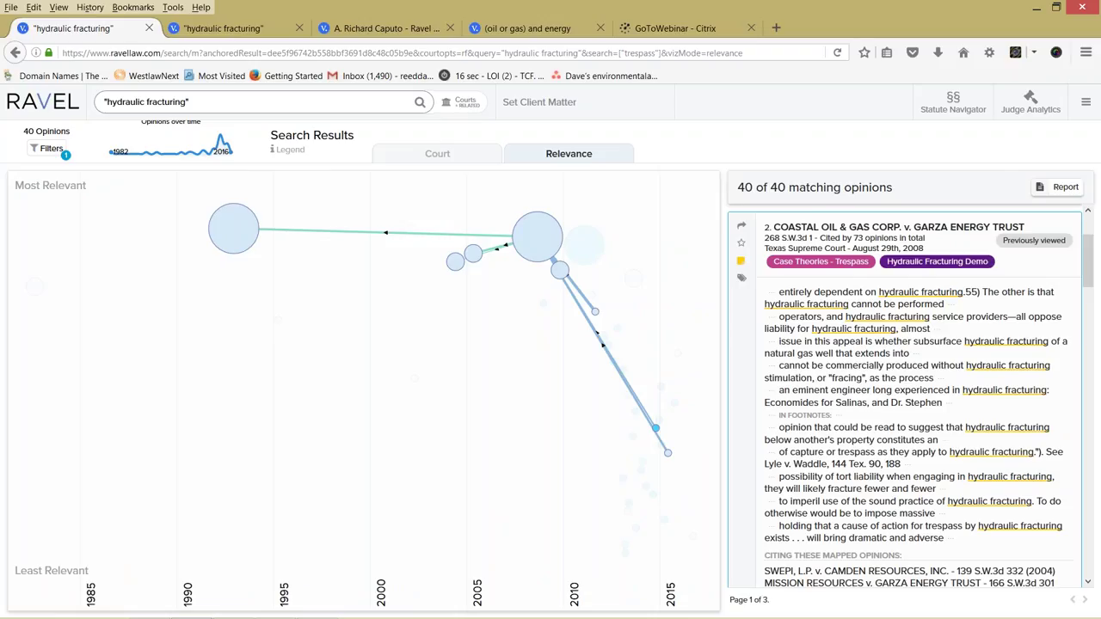
Deselect the case on the map and open the COASTAL OIL & GAS CORP. v. GARZA ENERGY TRUST opinion
click(344, 434)
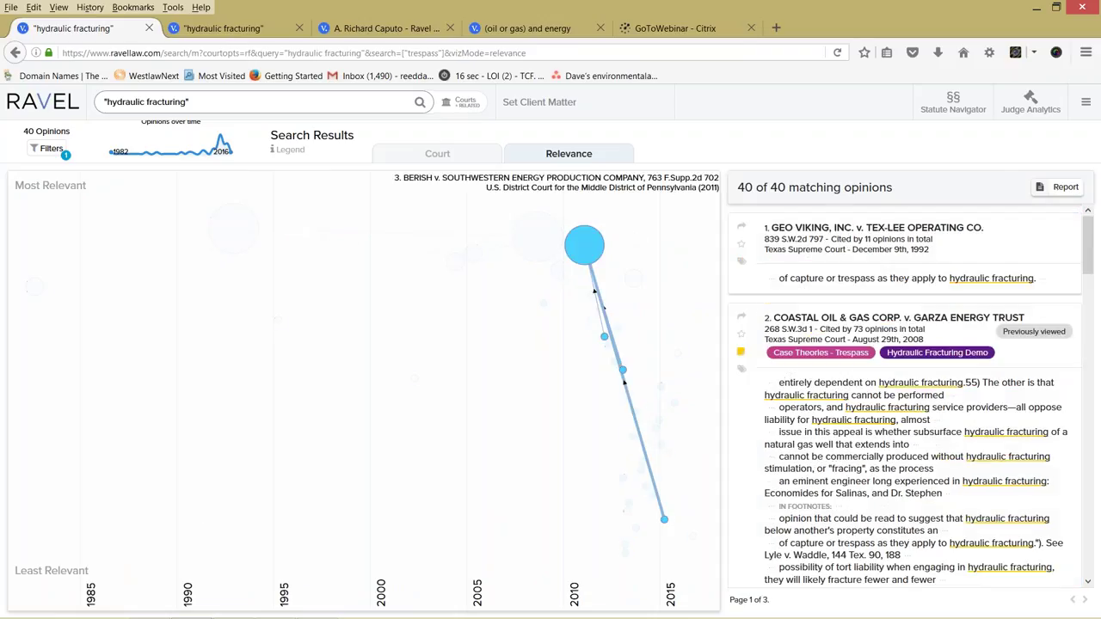
click(791, 320)
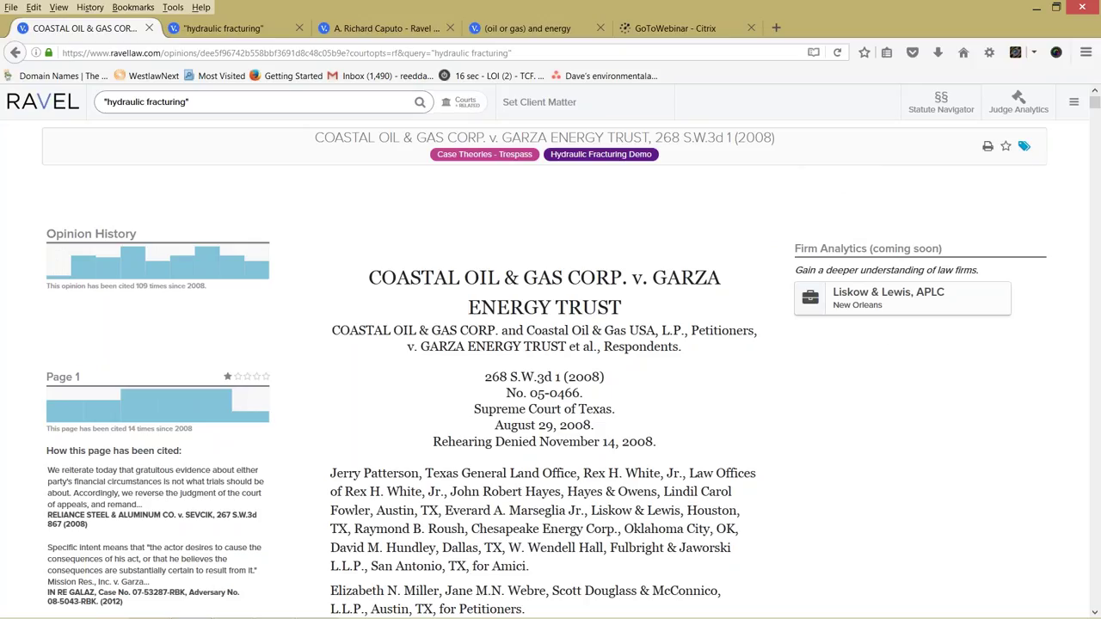
click(1024, 146)
Examine the opinion's yearly citation history and how page 1 has been cited, previewing and closing the 2012 bankruptcy case's citing excerpt
mouse_move(85, 259)
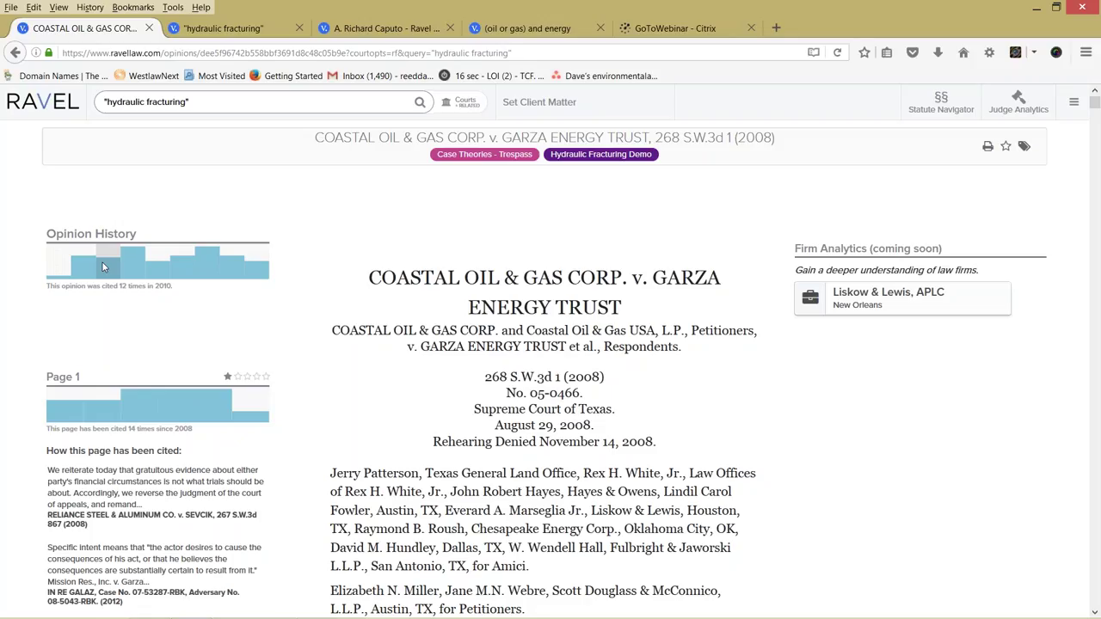
mouse_move(173, 263)
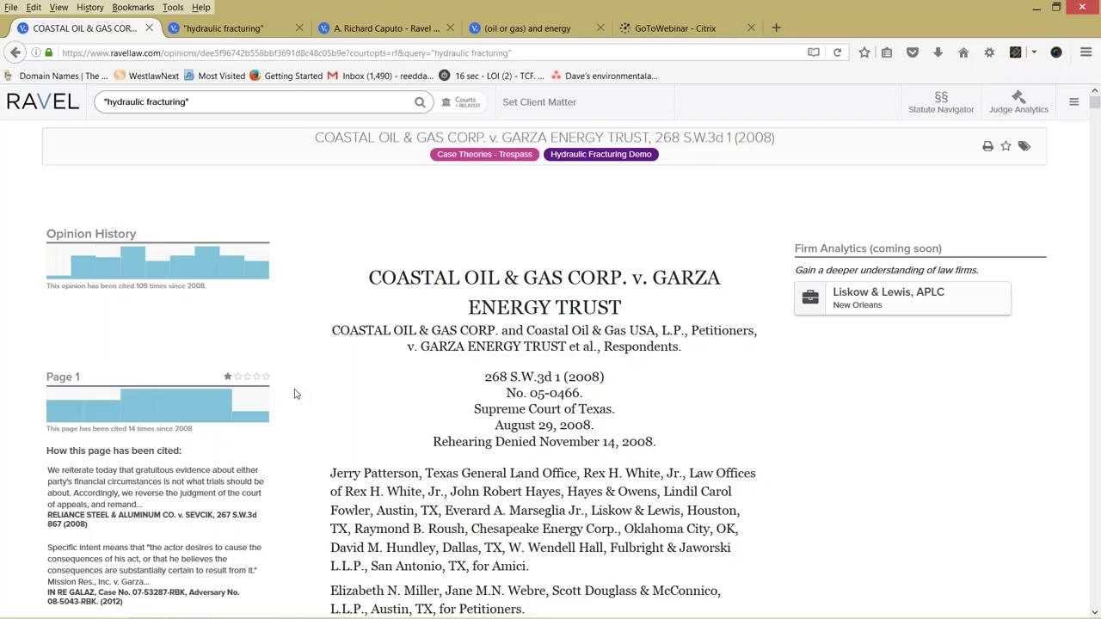
scroll(294, 394, down, 1)
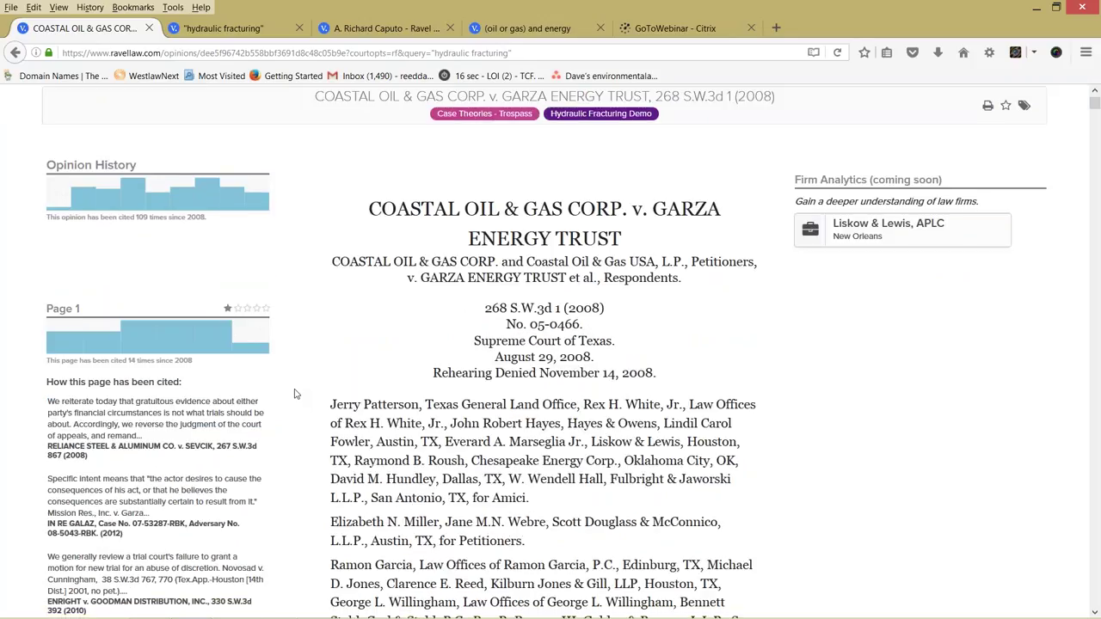
scroll(295, 394, down, 1)
scroll(295, 394, down, 1)
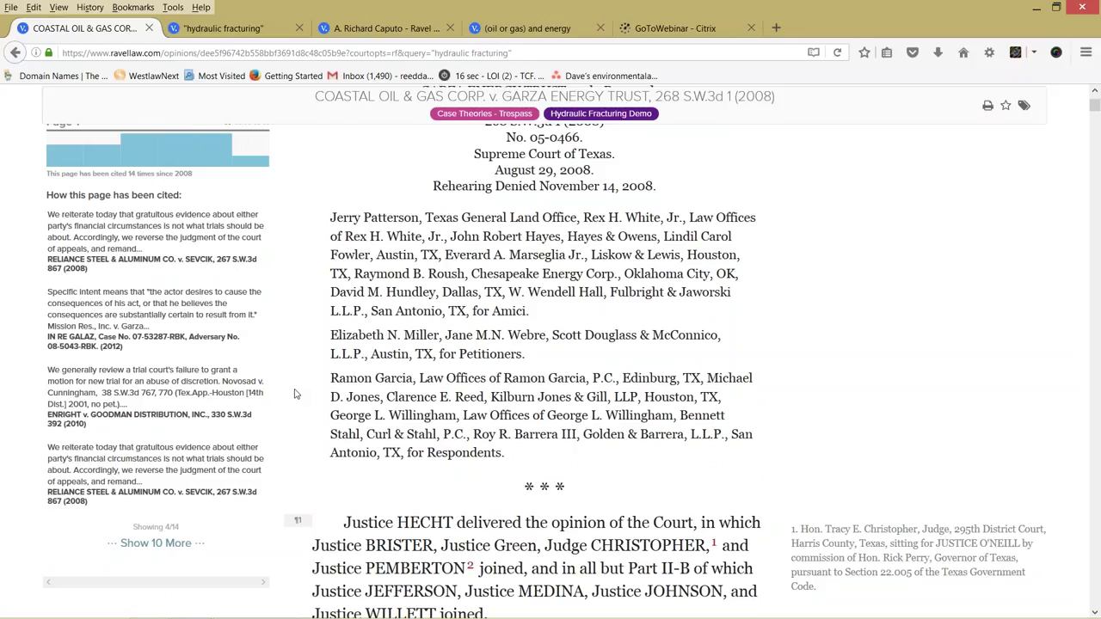
click(172, 305)
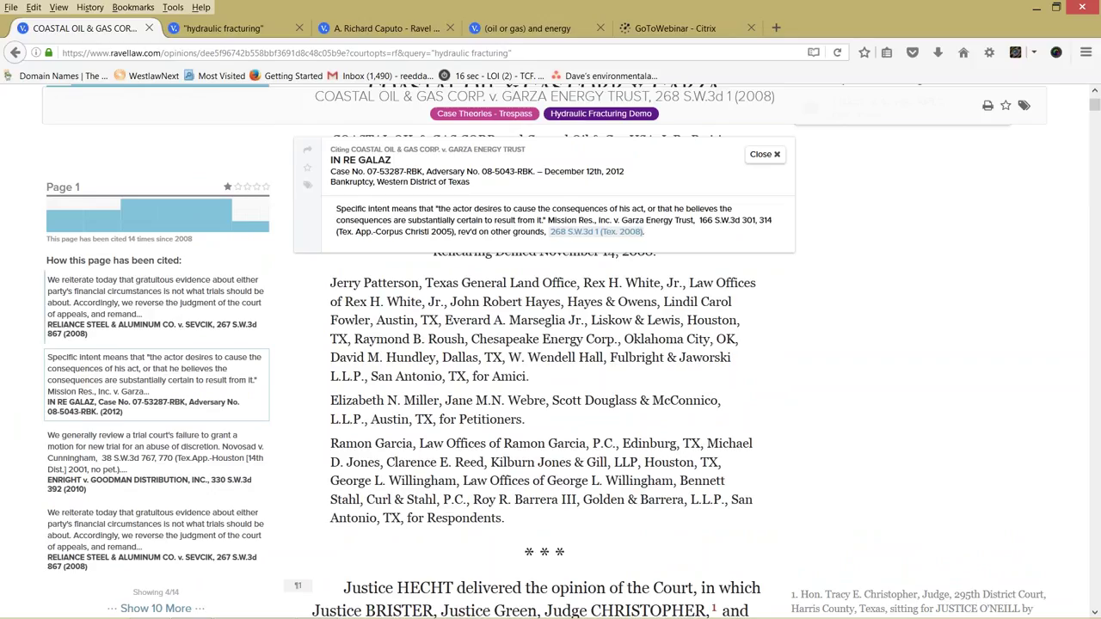
click(634, 436)
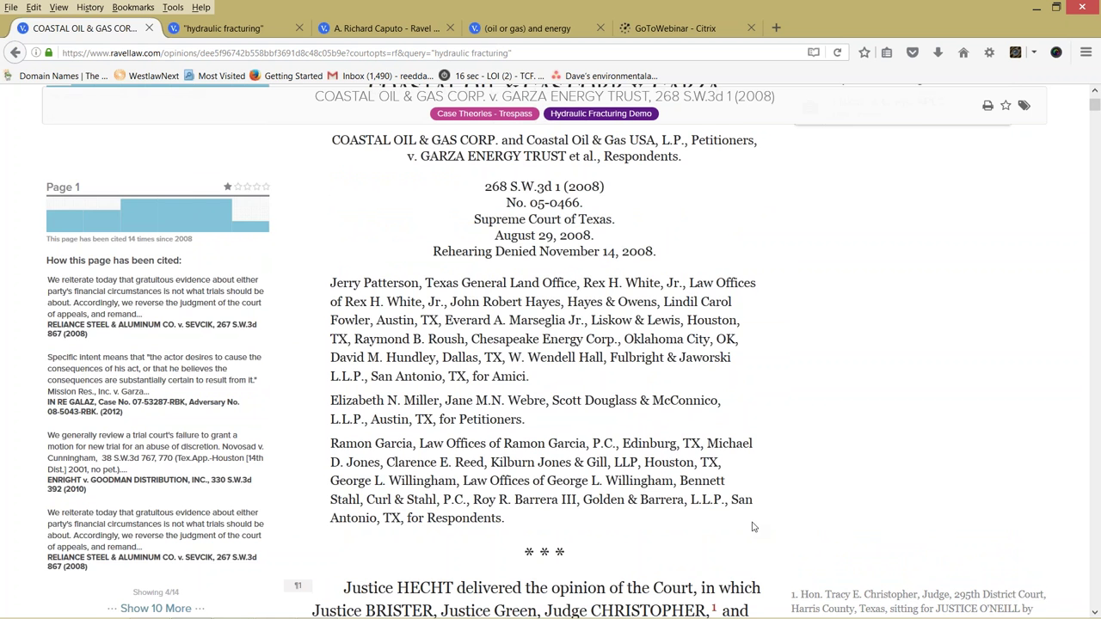
Read the opinion from its opening through paragraph 10, including the issue statement, holdings, facts and footnotes
scroll(753, 527, down, 3)
scroll(753, 526, down, 4)
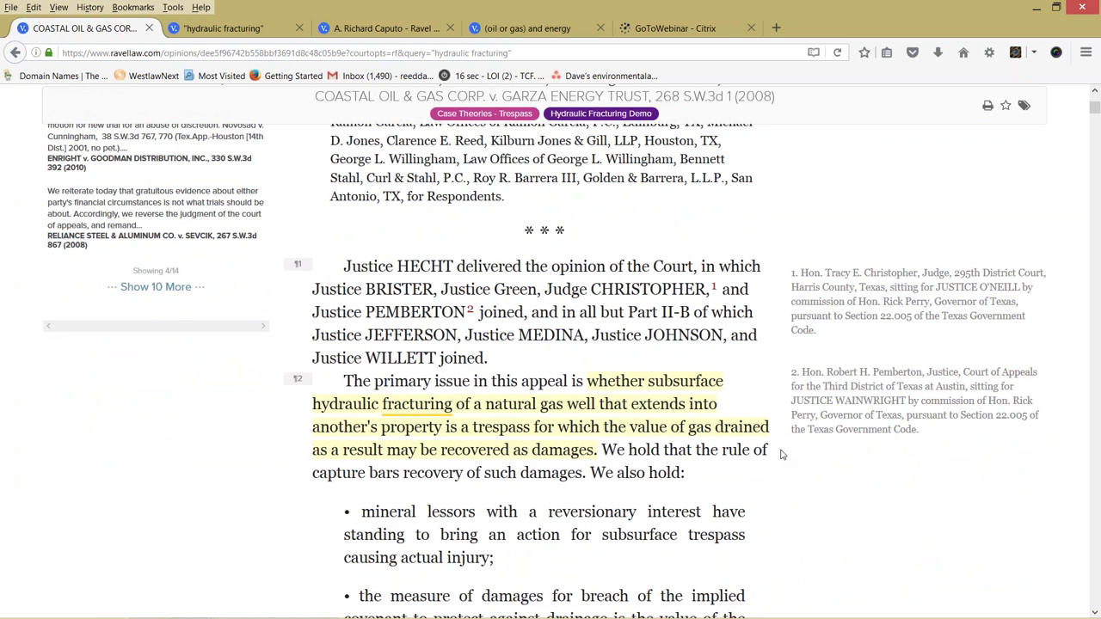
scroll(781, 458, down, 3)
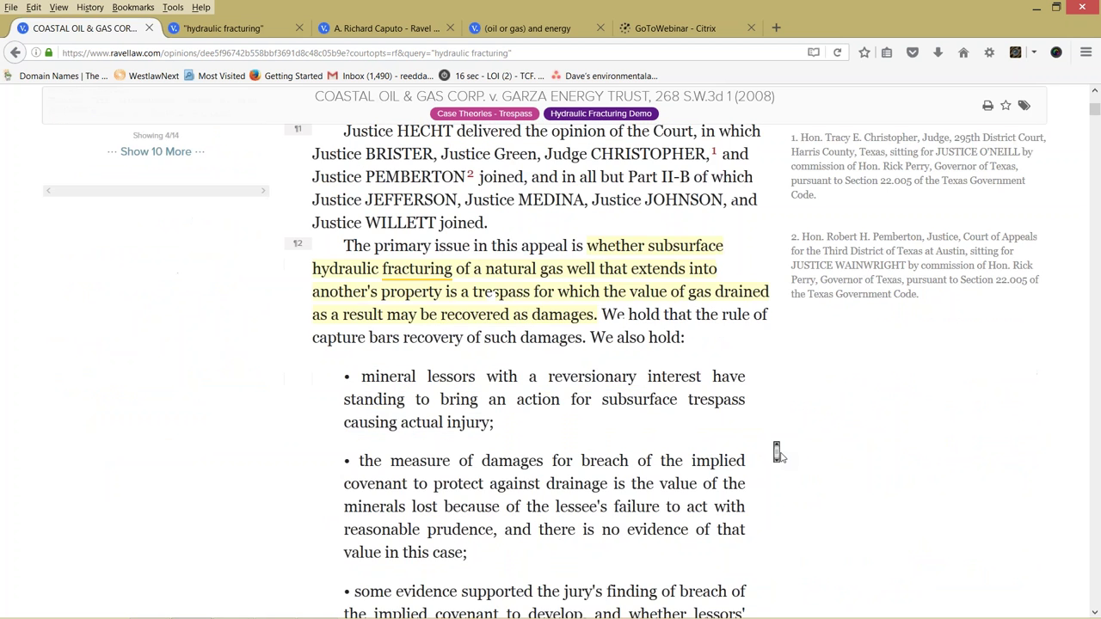
scroll(779, 454, down, 4)
scroll(778, 454, down, 7)
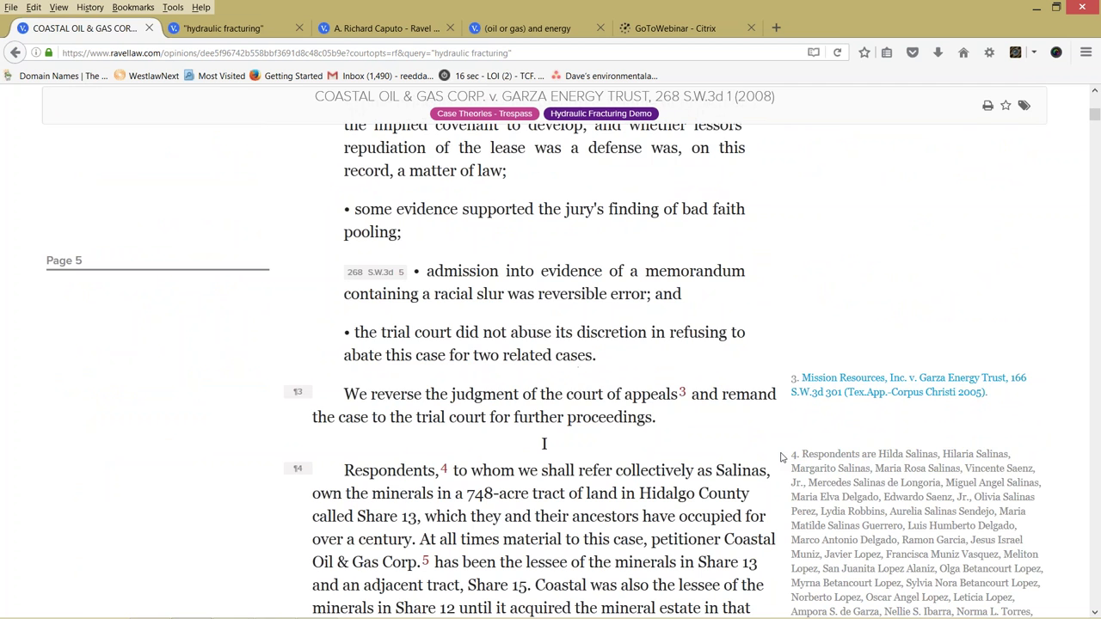
scroll(781, 458, down, 4)
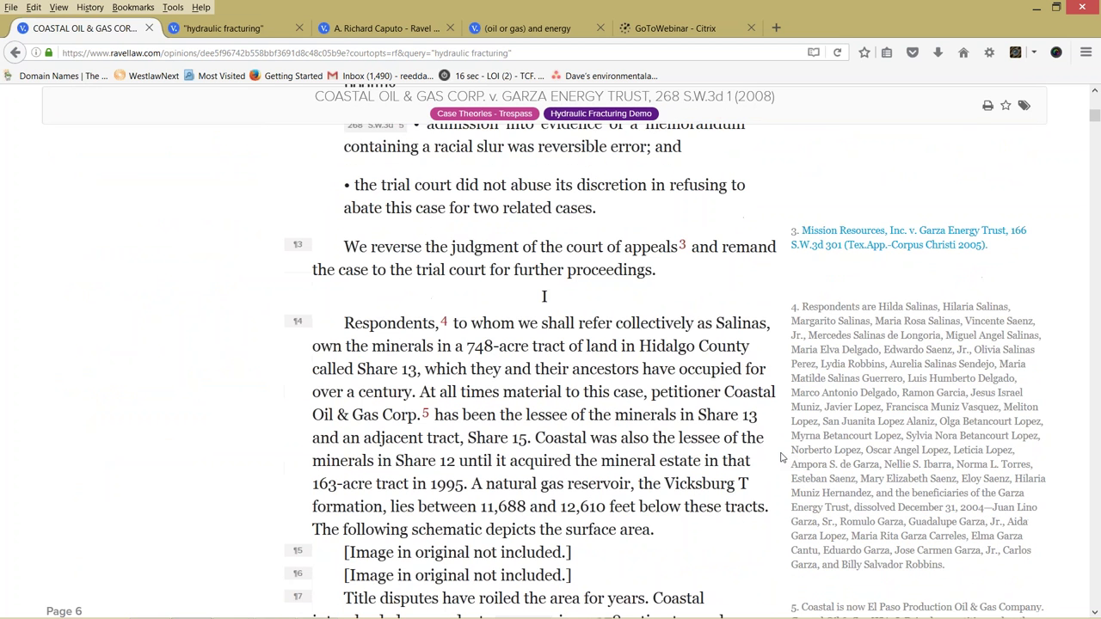
scroll(778, 454, down, 4)
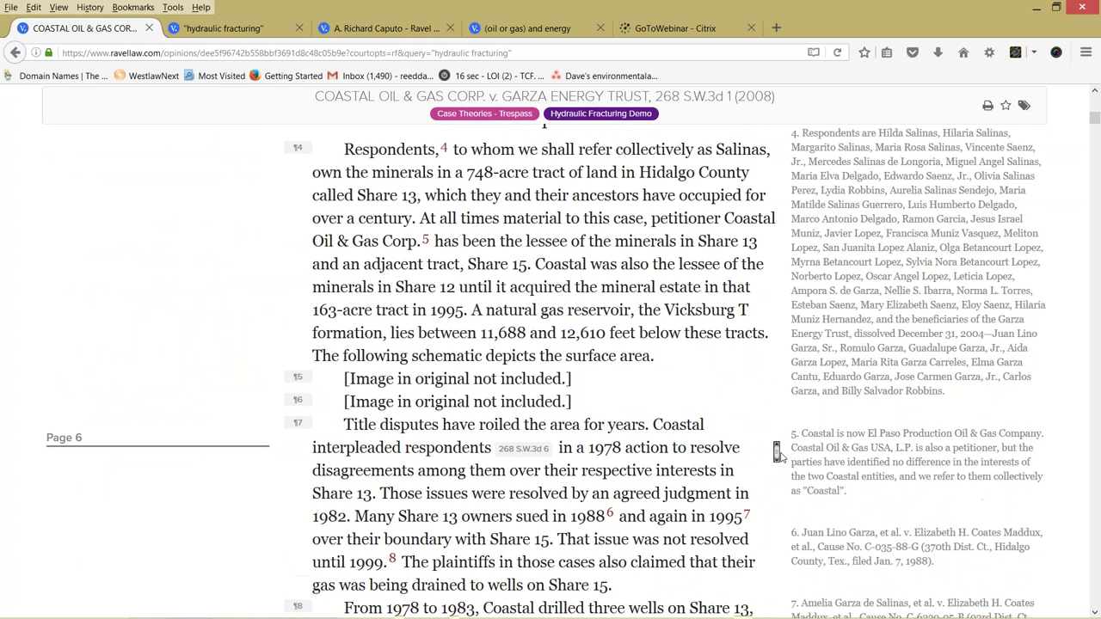
scroll(781, 458, down, 2)
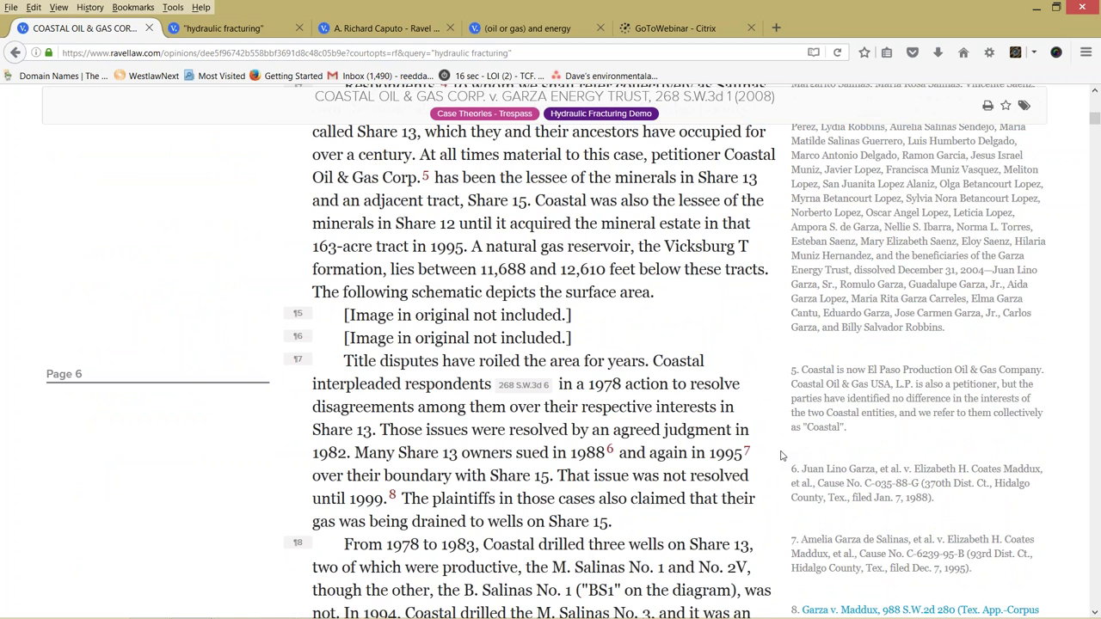
scroll(782, 456, down, 4)
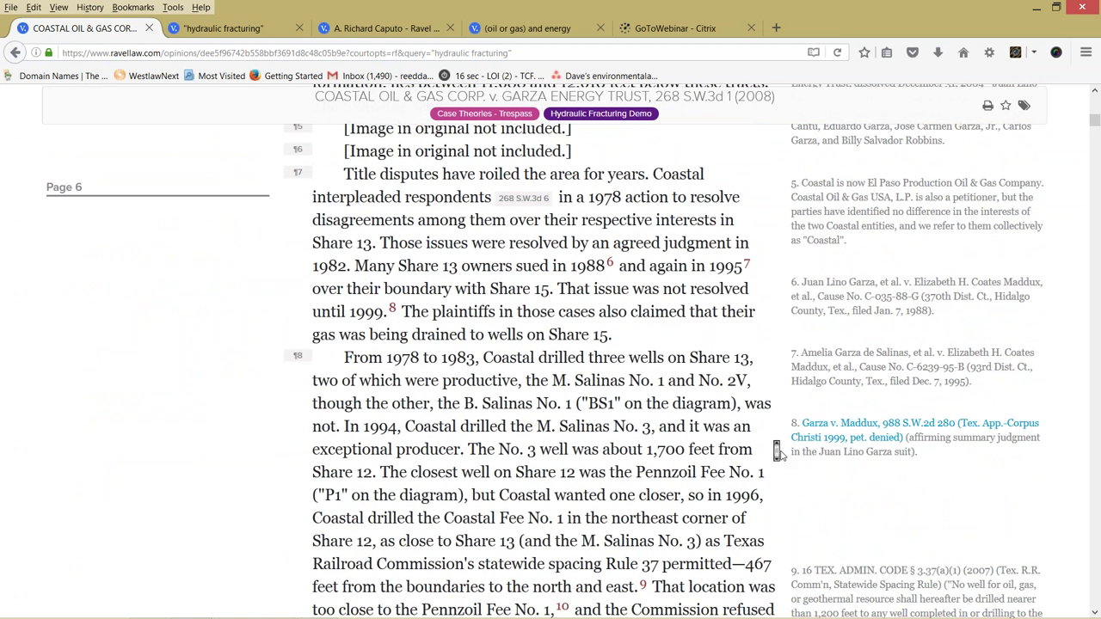
scroll(778, 454, down, 4)
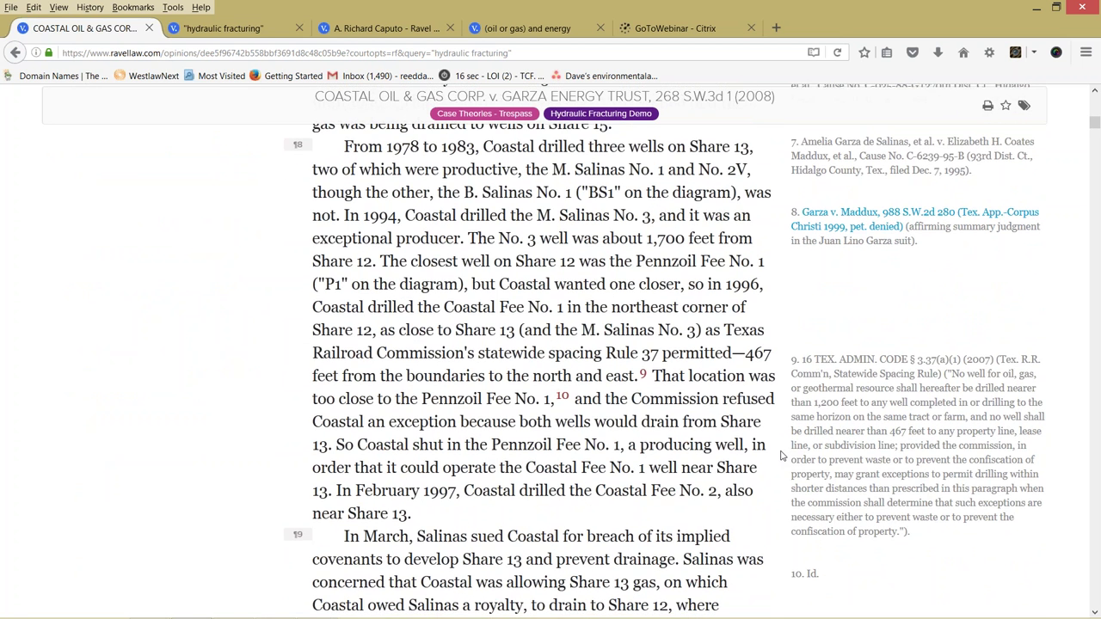
scroll(781, 456, down, 2)
scroll(781, 456, down, 3)
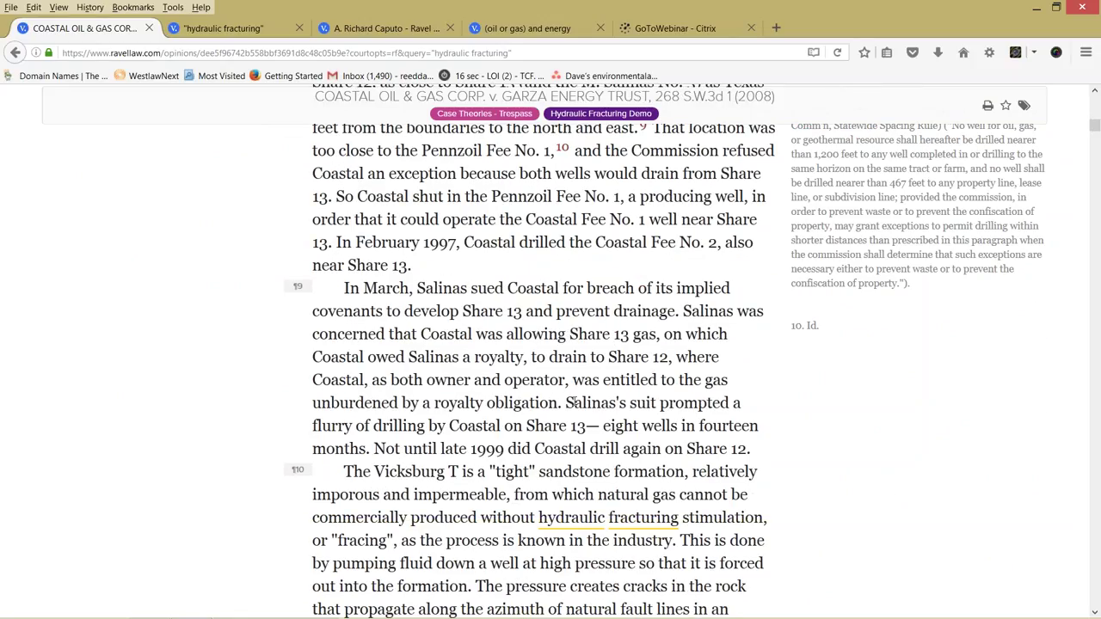
Highlight all of paragraph 9 by starting an annotation on it, leaving the annotation note blank
drag(345, 289, 752, 450)
right_click(773, 458)
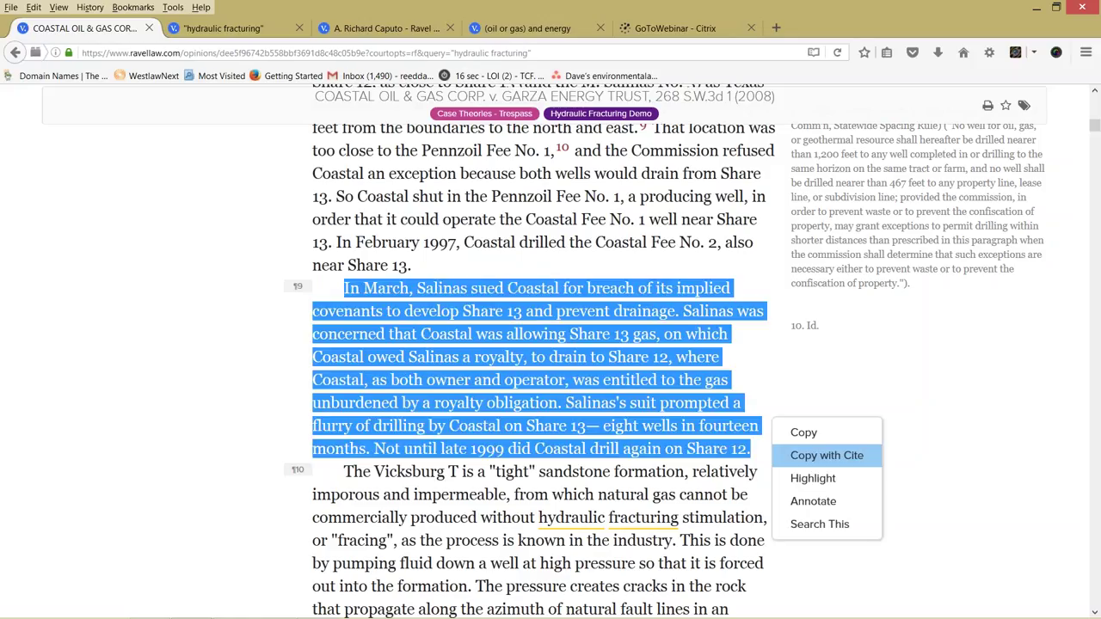
click(854, 503)
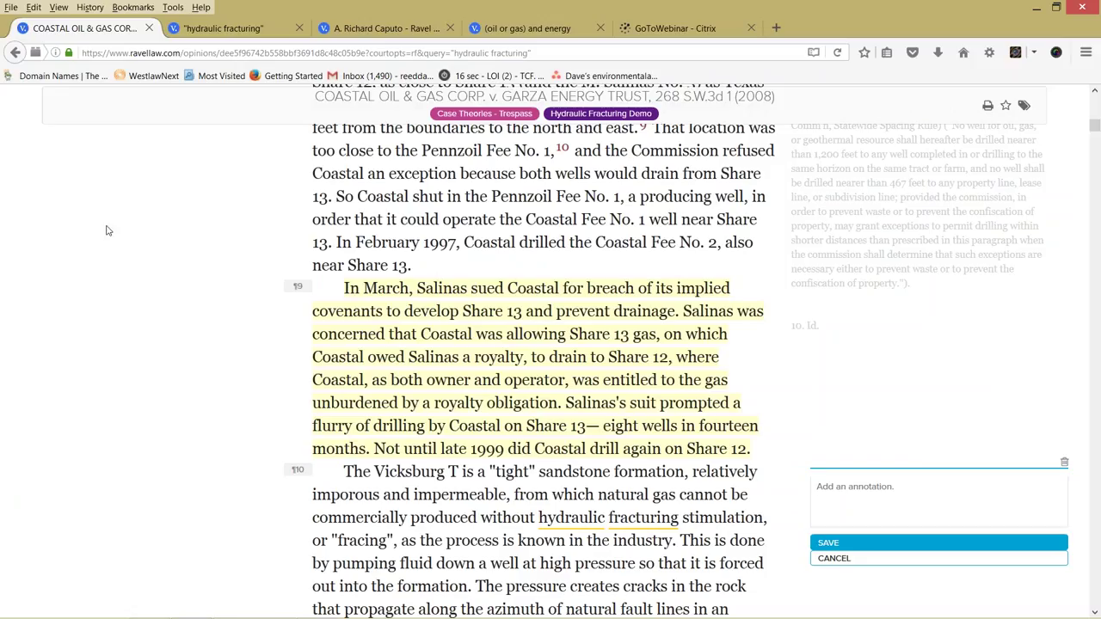
click(131, 203)
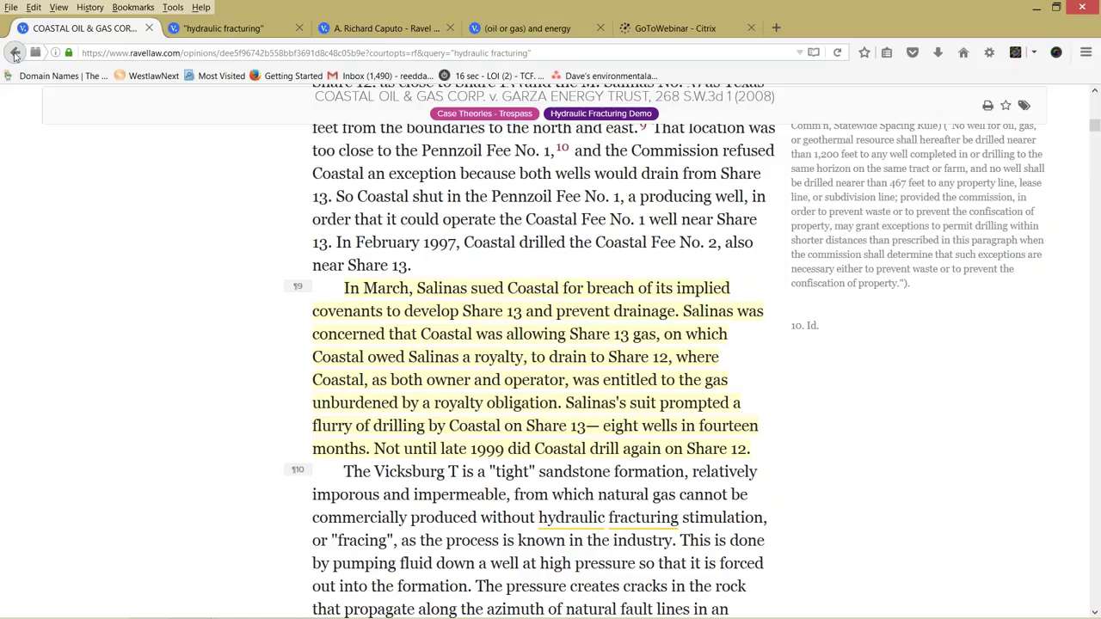
Return to the trespass-filtered search results and open the BERISH v. SOUTHWESTERN ENERGY PRODUCTION COMPANY opinion
click(15, 53)
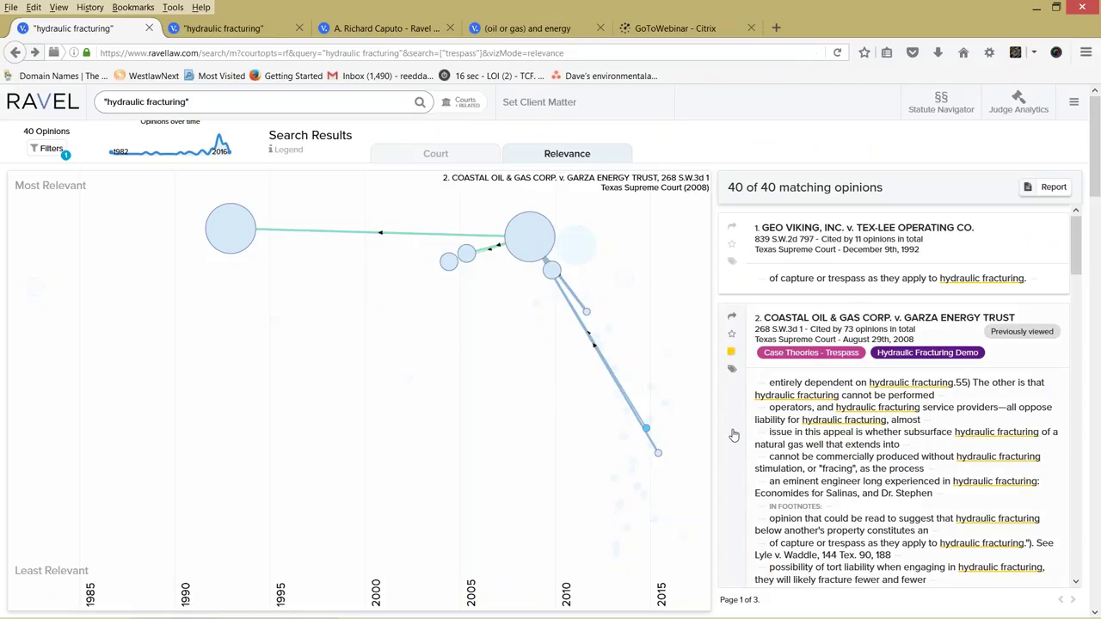
scroll(732, 433, down, 1)
scroll(729, 432, down, 3)
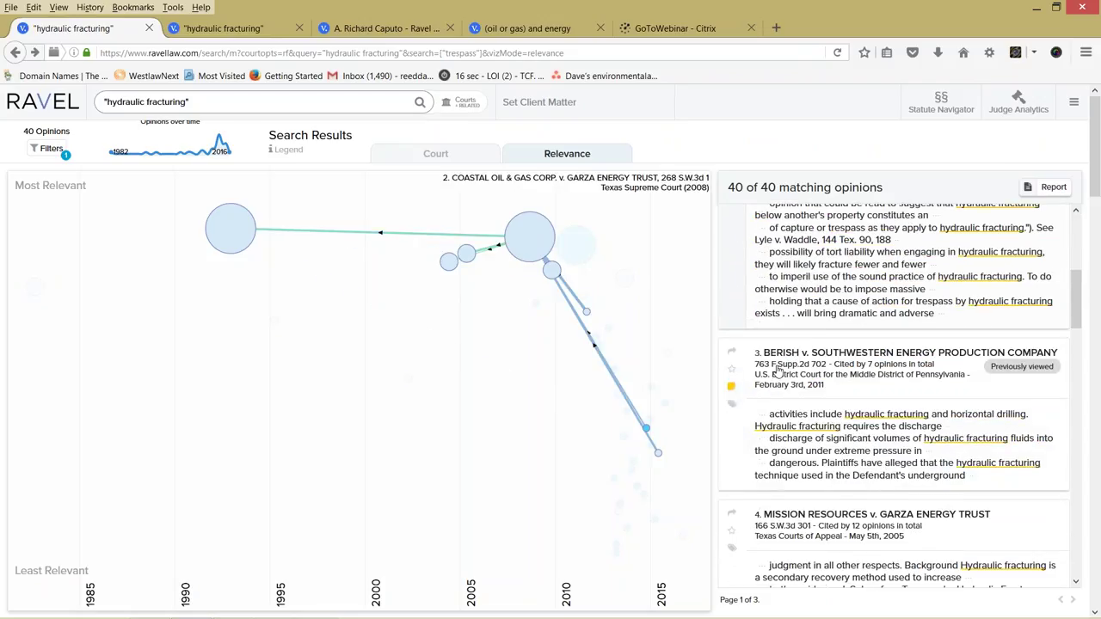
click(785, 360)
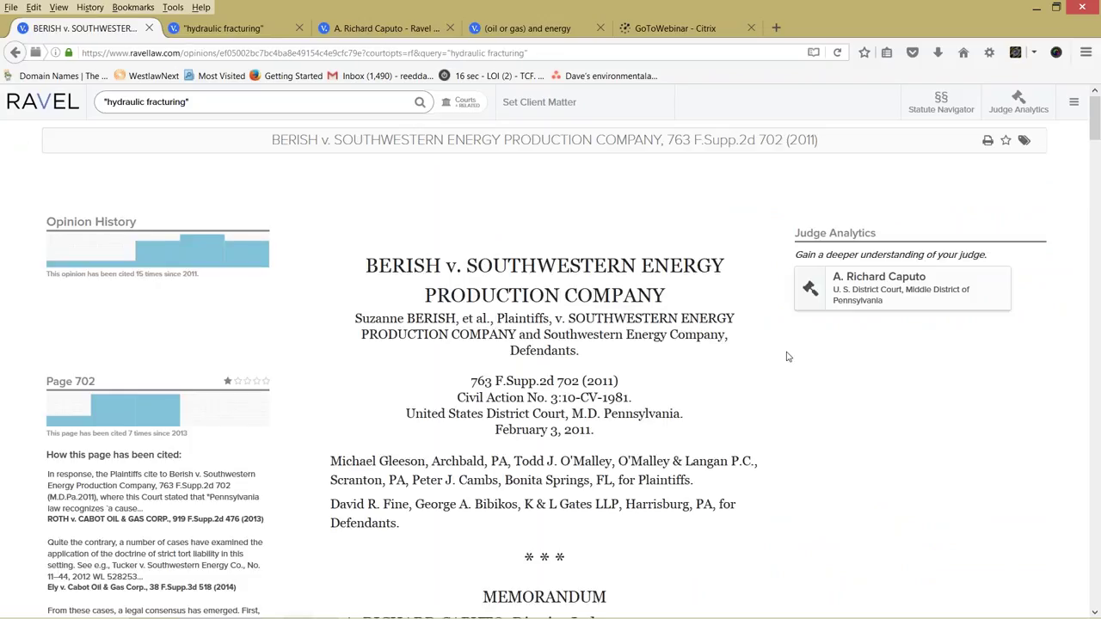
Switch to the authoring judge's analytics page and filter the judge's opinions by the keywords "(oil or gas) and energy"
click(377, 31)
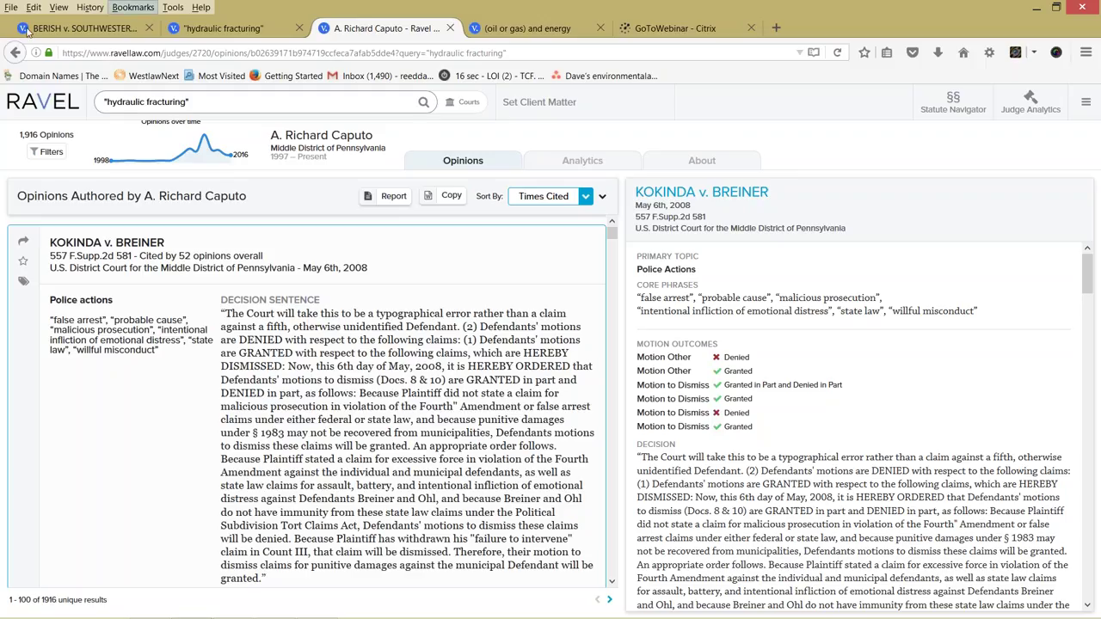
click(47, 152)
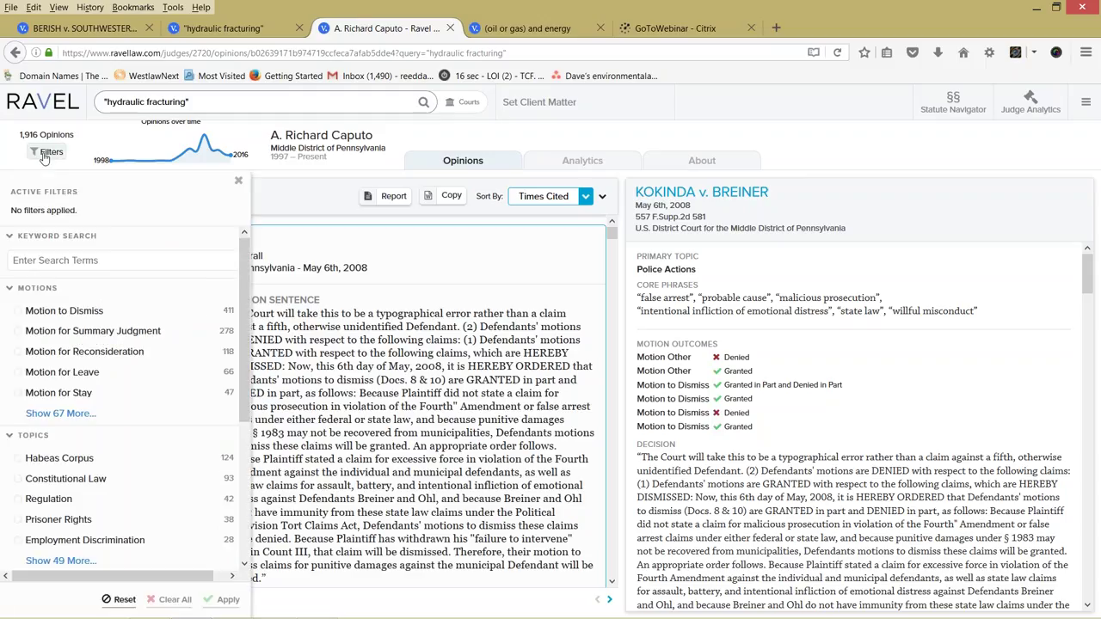
click(51, 262)
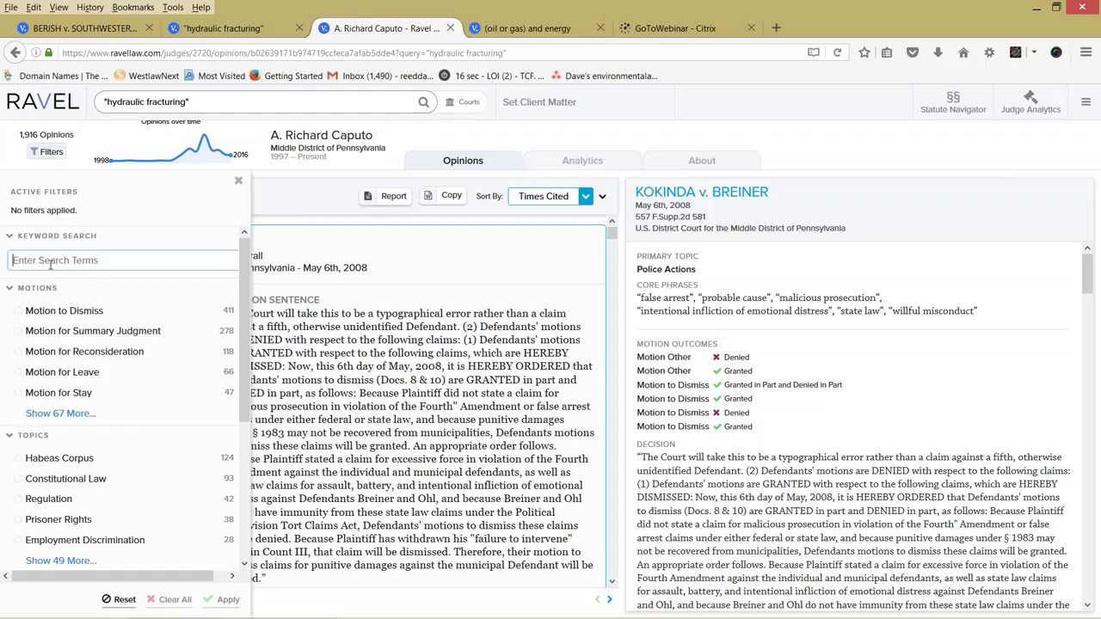
text((oil or gas) and energy)
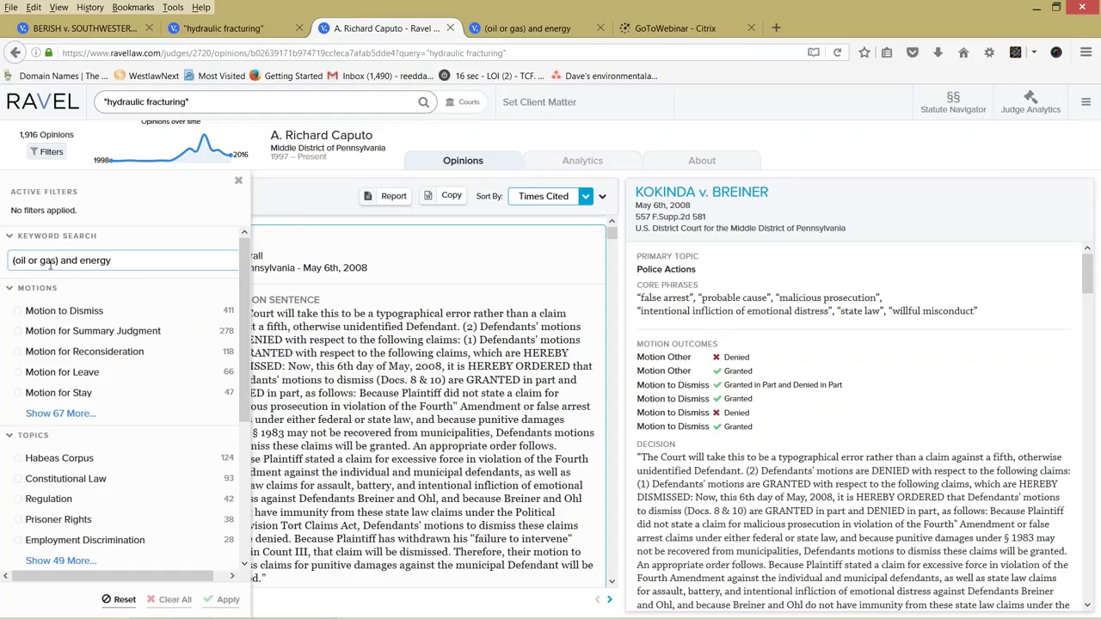
key(Return)
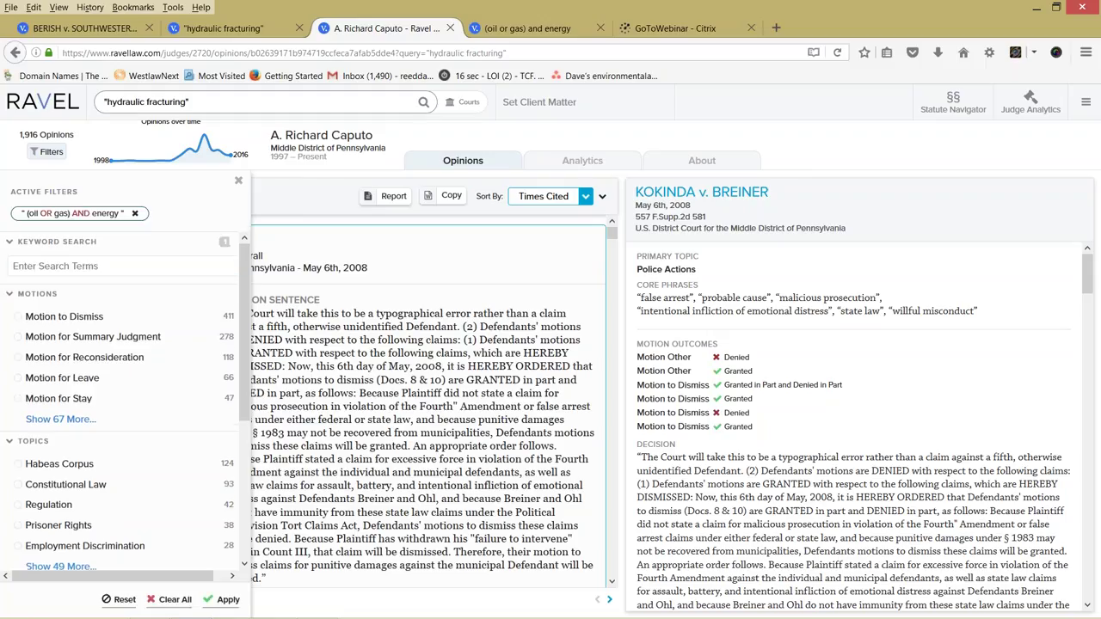
click(226, 600)
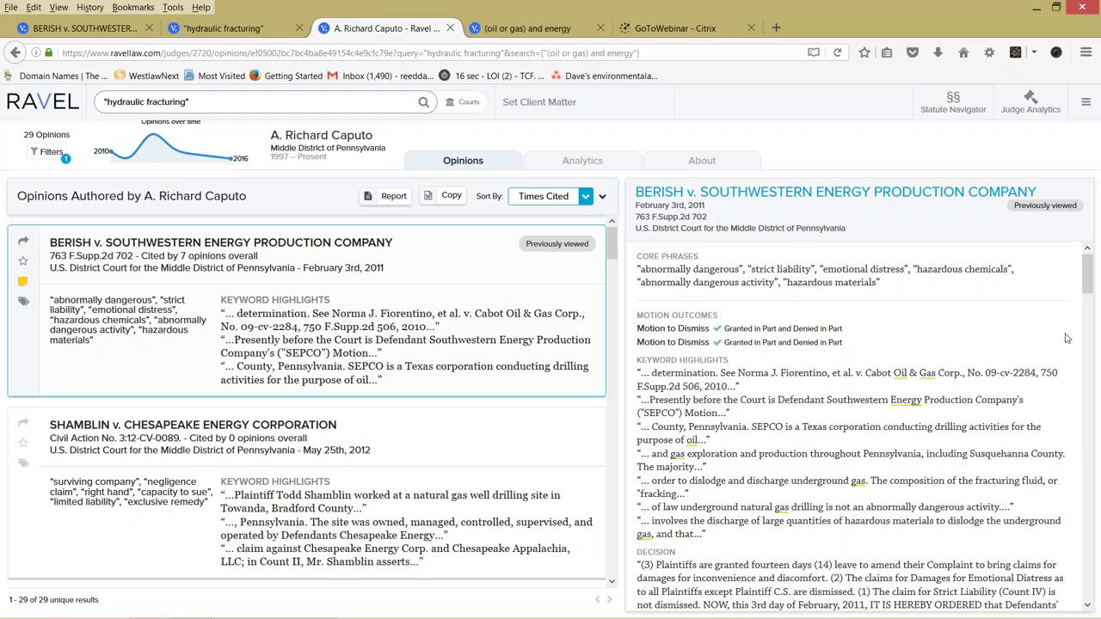
Examine the BERISH opinion's keyword highlights, decision, summary and cited cases in its preview
scroll(1088, 303, down, 1)
scroll(1089, 303, down, 4)
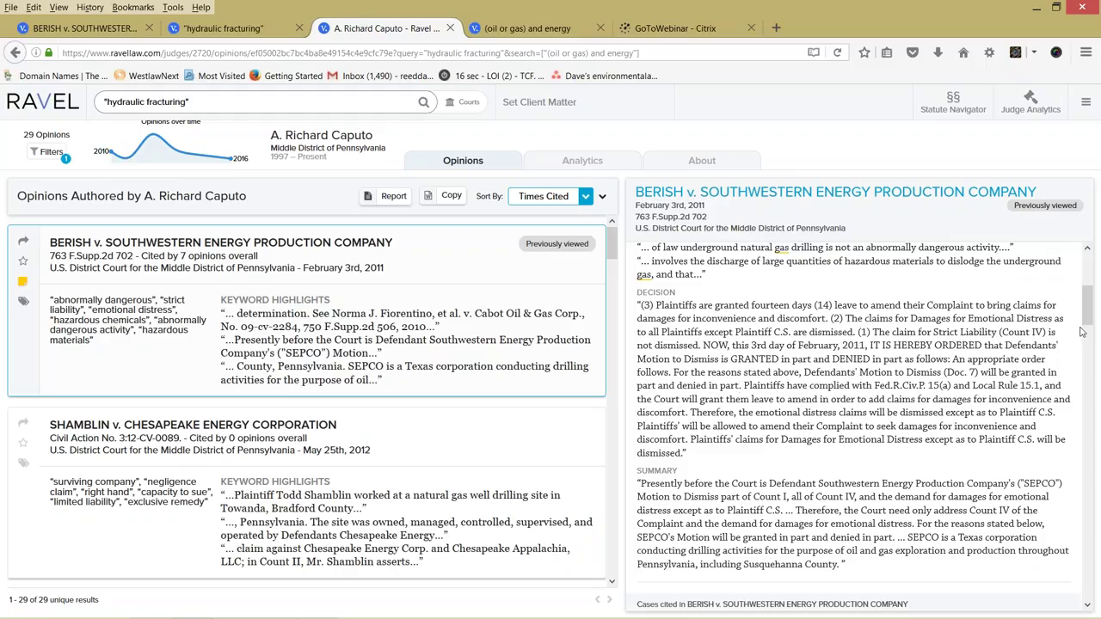
drag(1085, 330, 1084, 366)
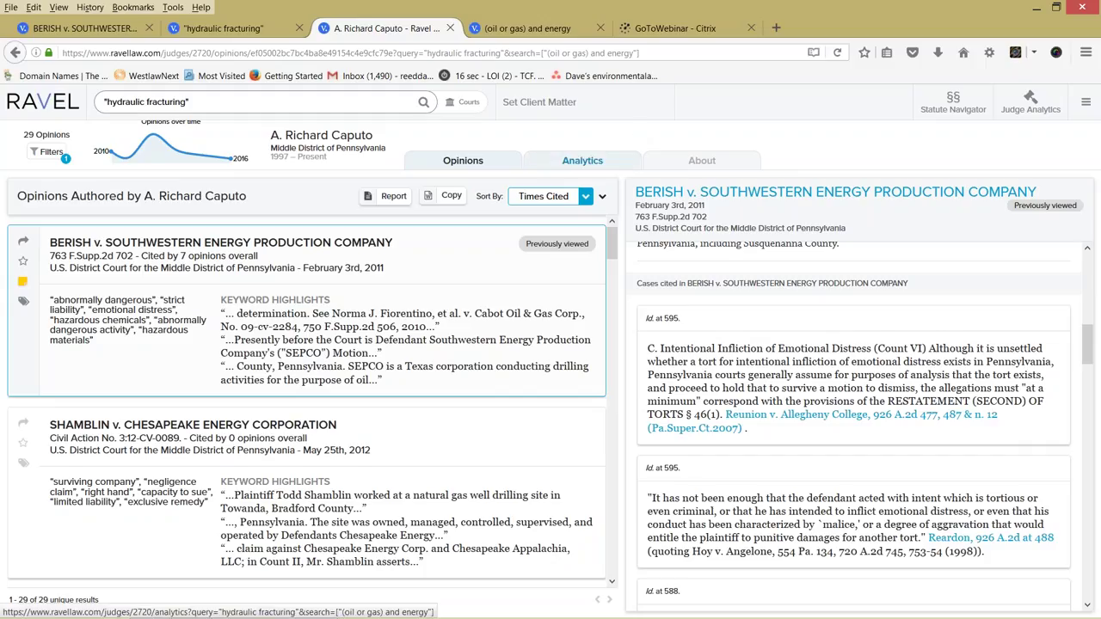
Review the judge's most treated opinions and courts, plus the judge's biographical background
click(582, 160)
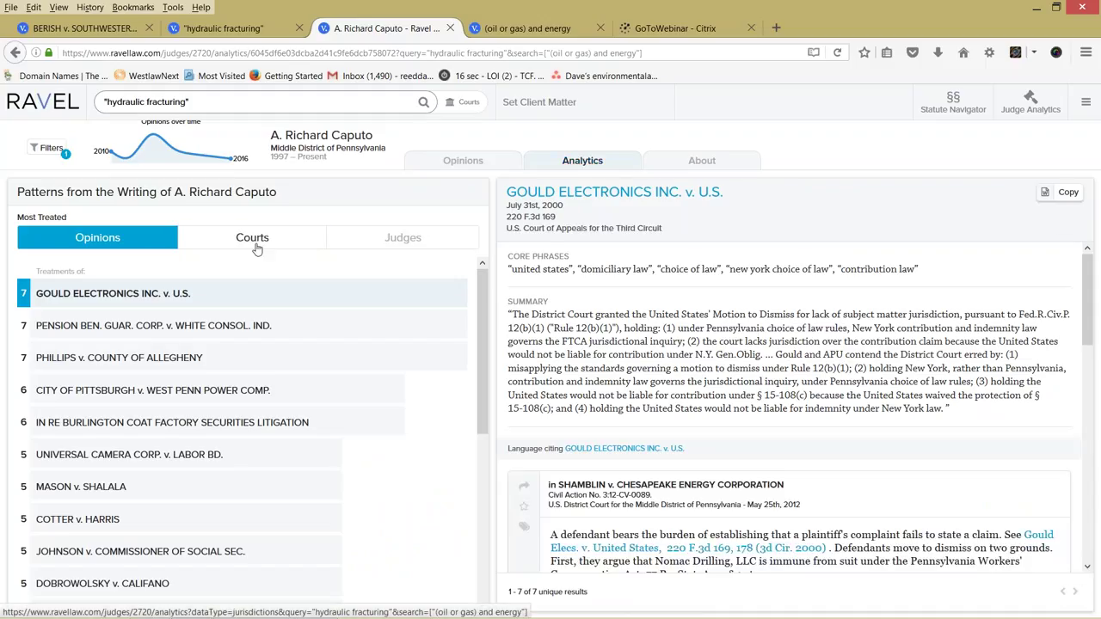
click(256, 250)
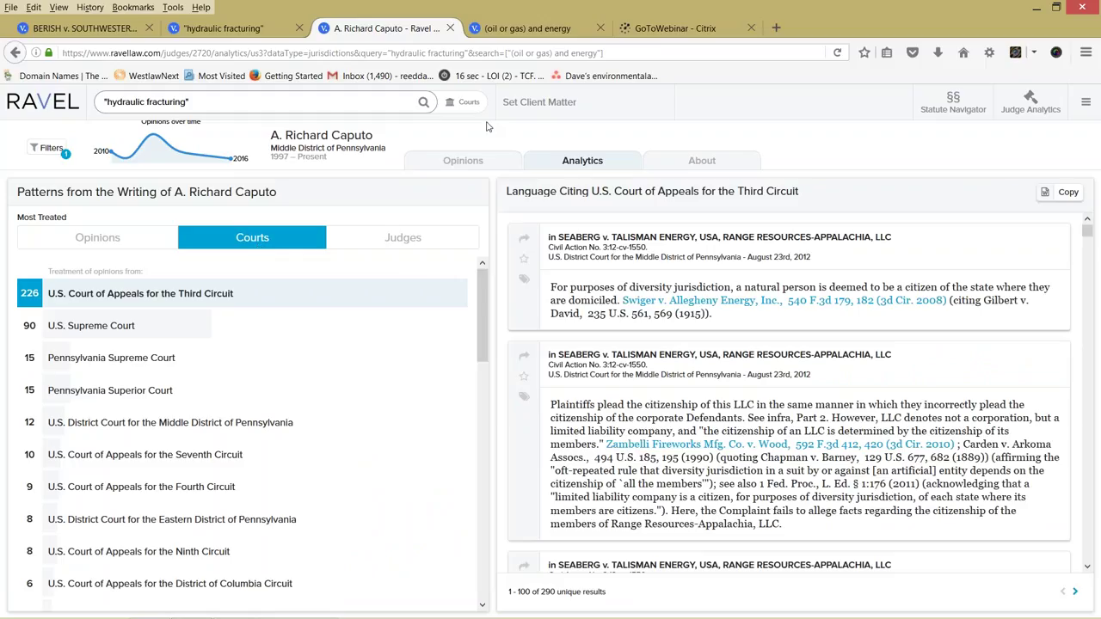
click(702, 161)
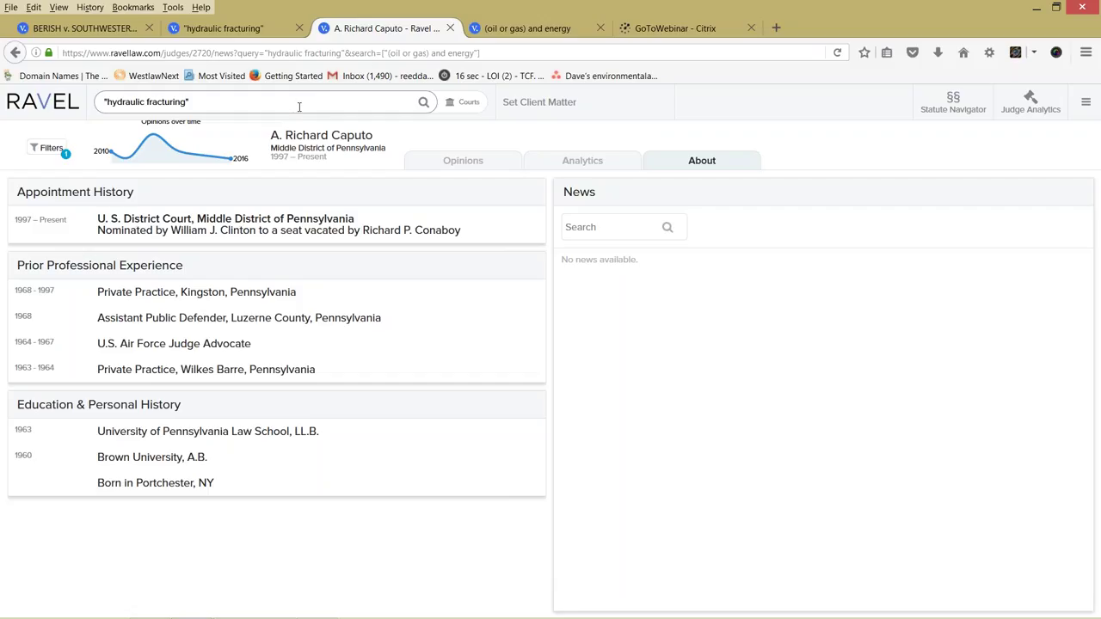
Close the judge and BERISH pages, and show the filters applied to the existing "(oil or gas) and energy" results
click(300, 106)
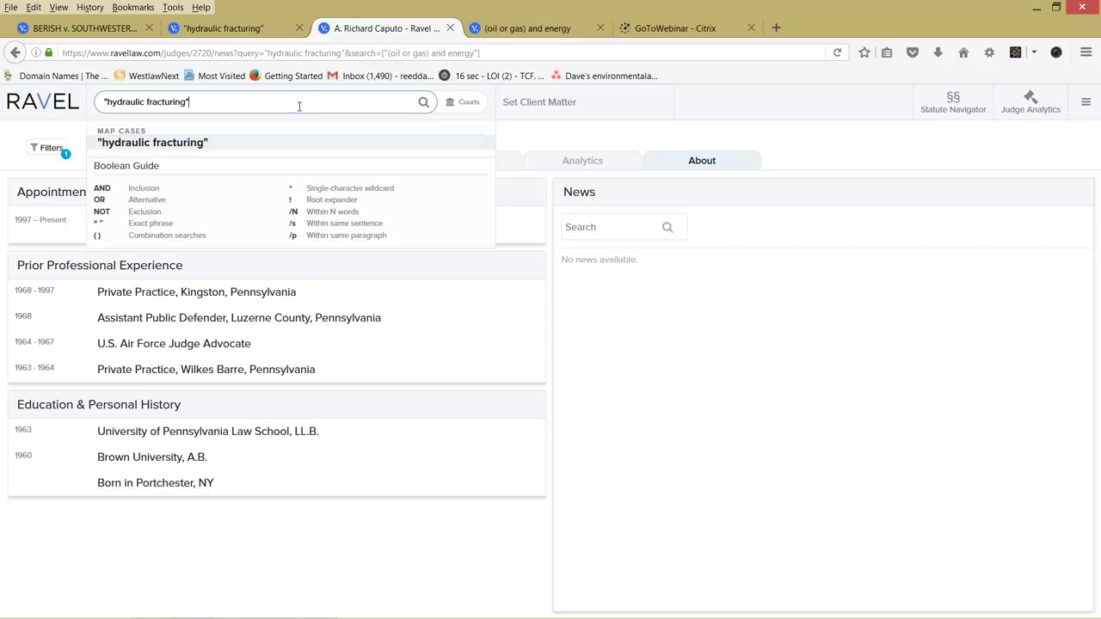
click(449, 28)
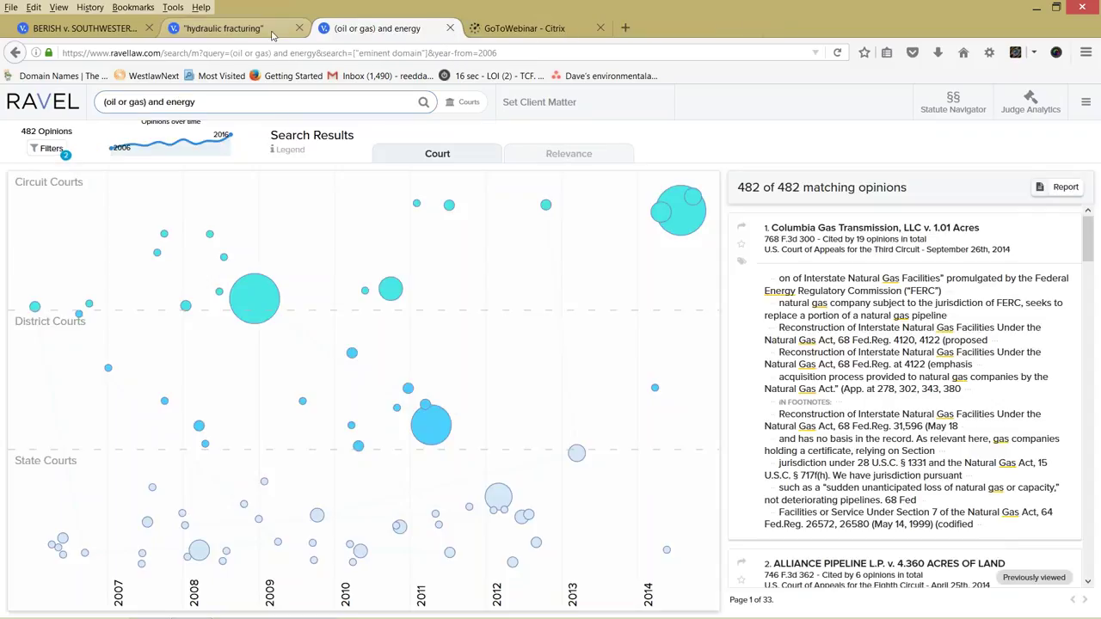
click(272, 33)
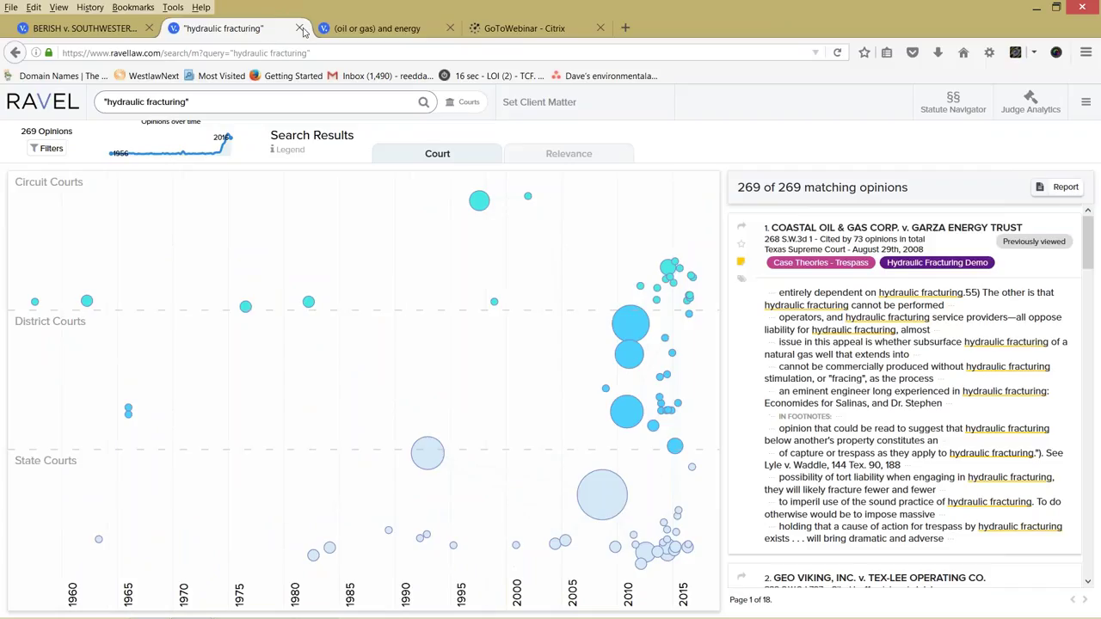
click(149, 28)
click(193, 28)
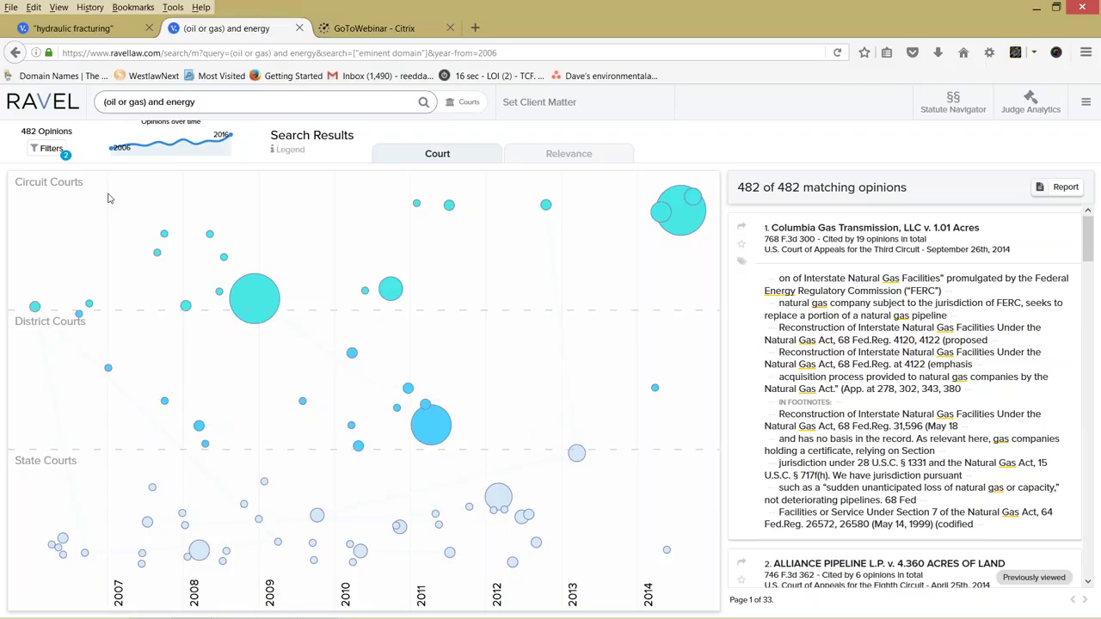
click(52, 151)
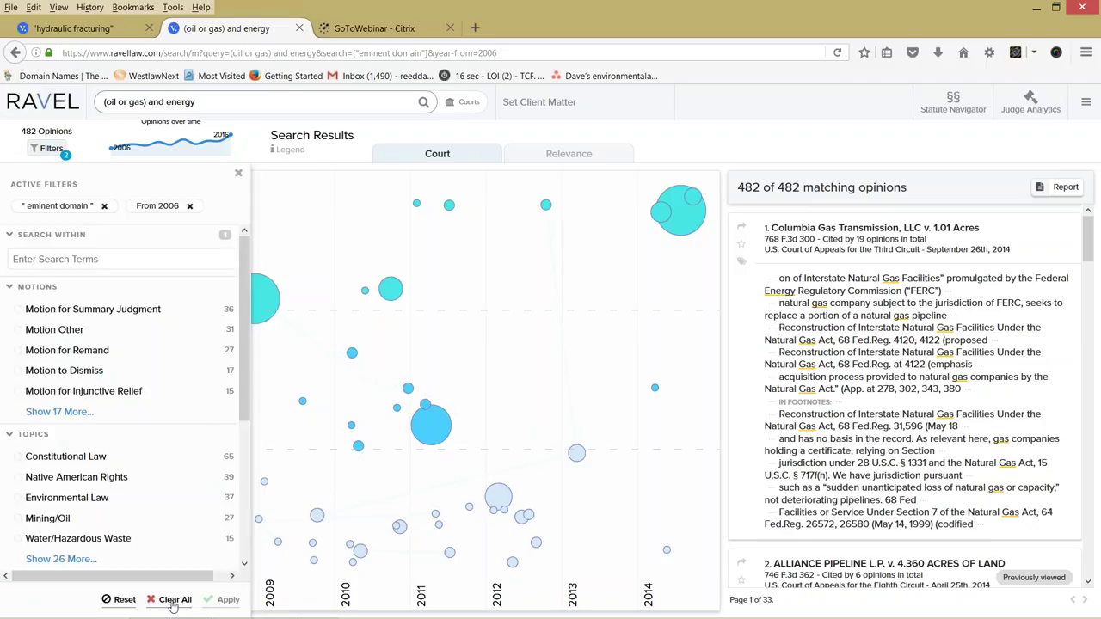
Go back to the "hydraulic fracturing" results and replace the query with a new search for (oil or gas) and energy
click(97, 35)
click(207, 100)
click(206, 101)
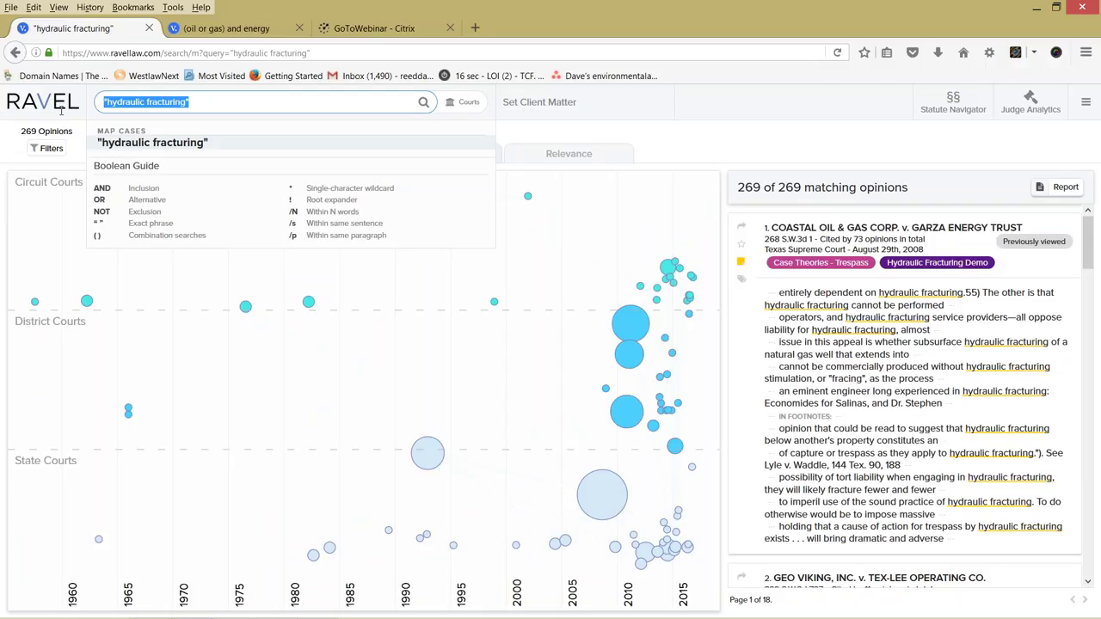
text((oil )
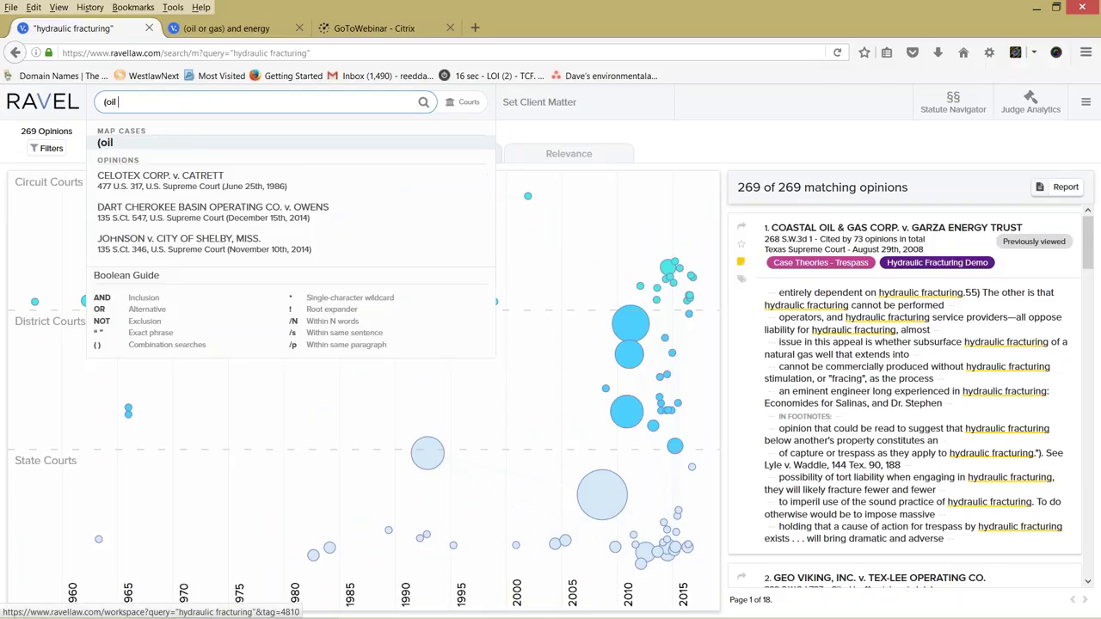
text(or gas) and energy)
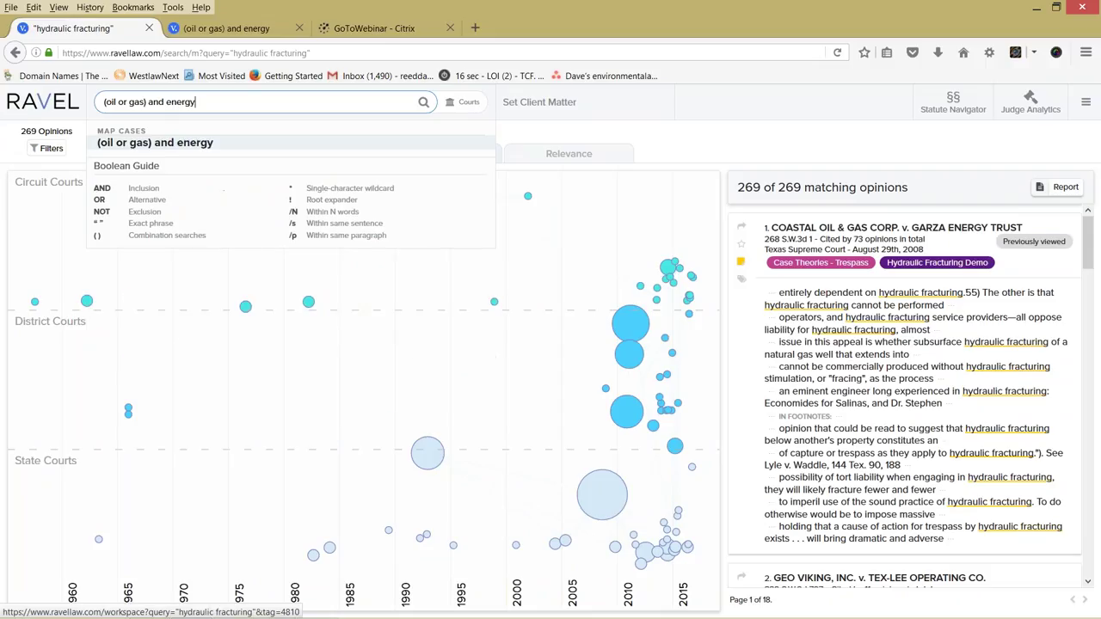
key(Return)
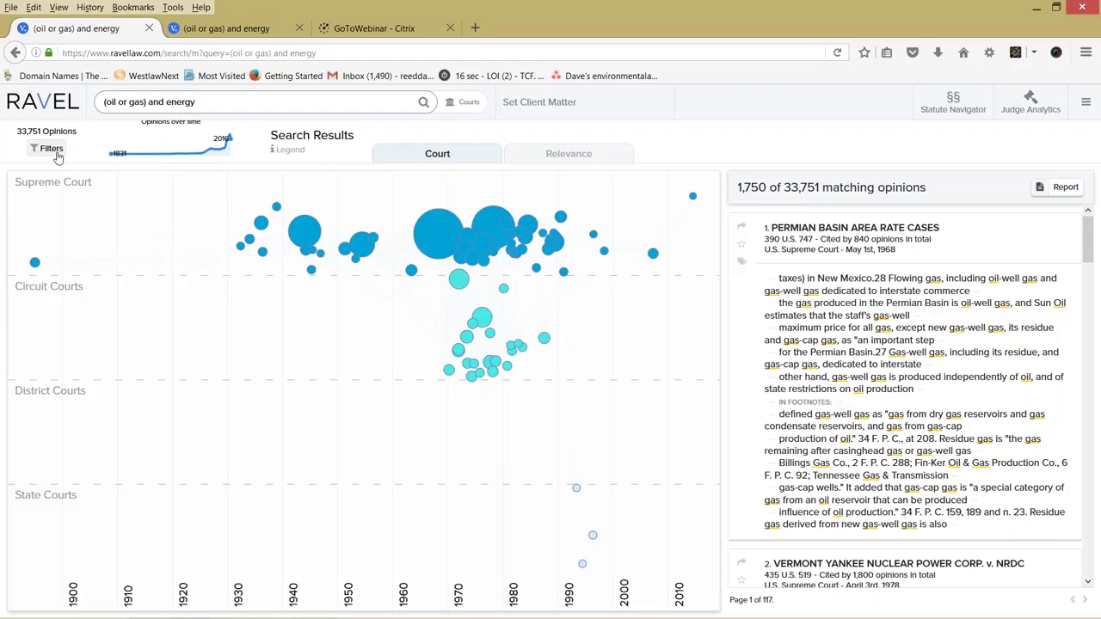
Switch to the "(oil or gas) and energy" results filtered by "eminent domain", hide the filters, and compare the Relevance and Court maps
key(ctrl+Tab)
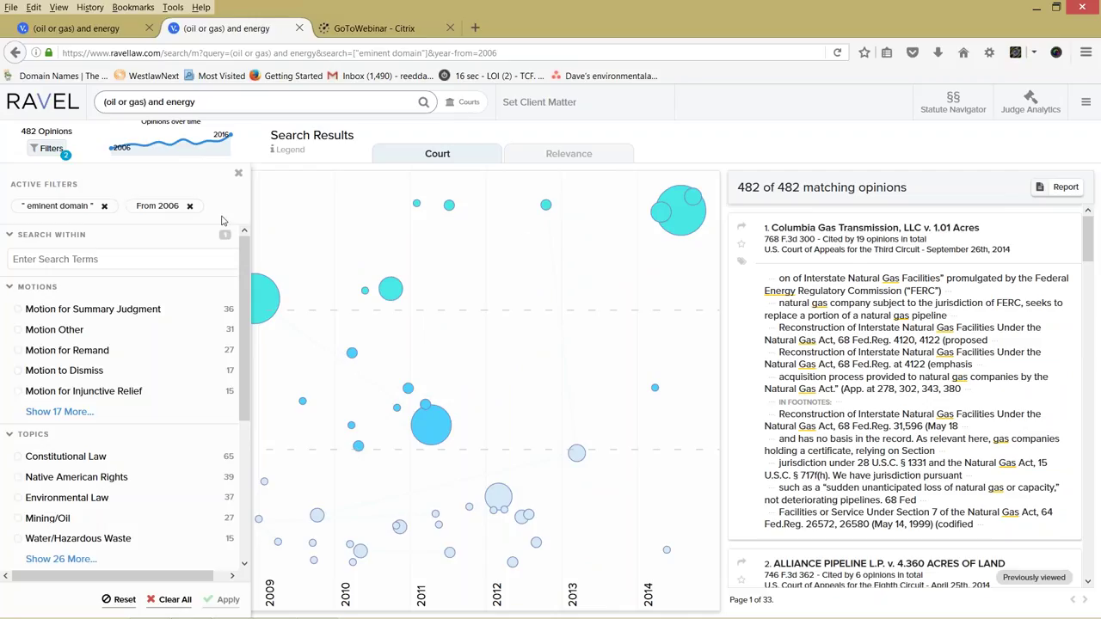
click(239, 175)
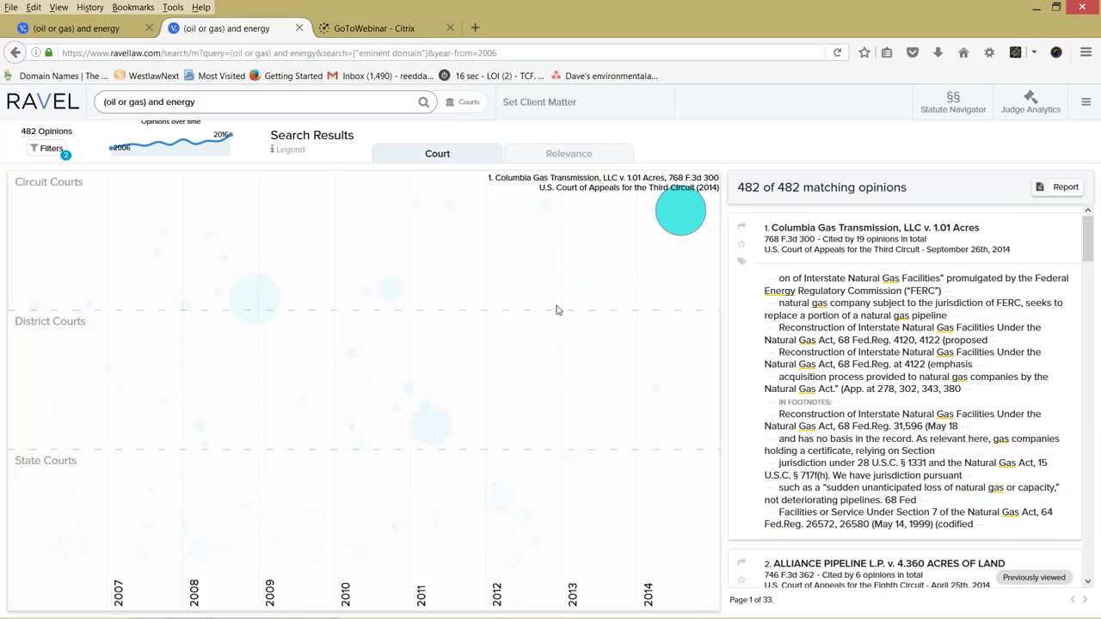
click(566, 155)
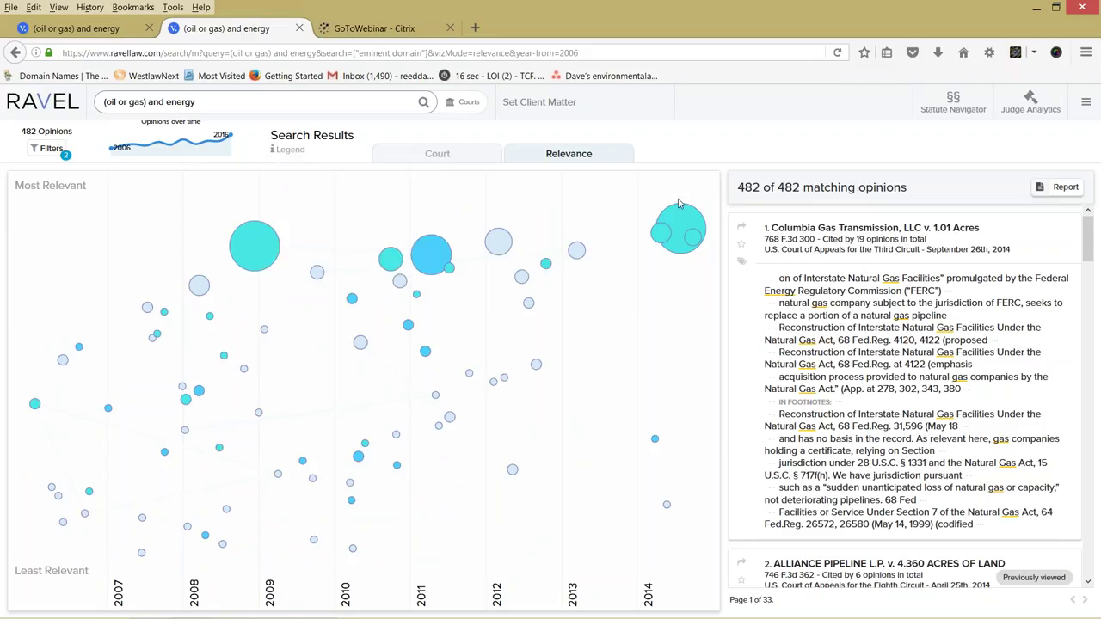
mouse_move(680, 225)
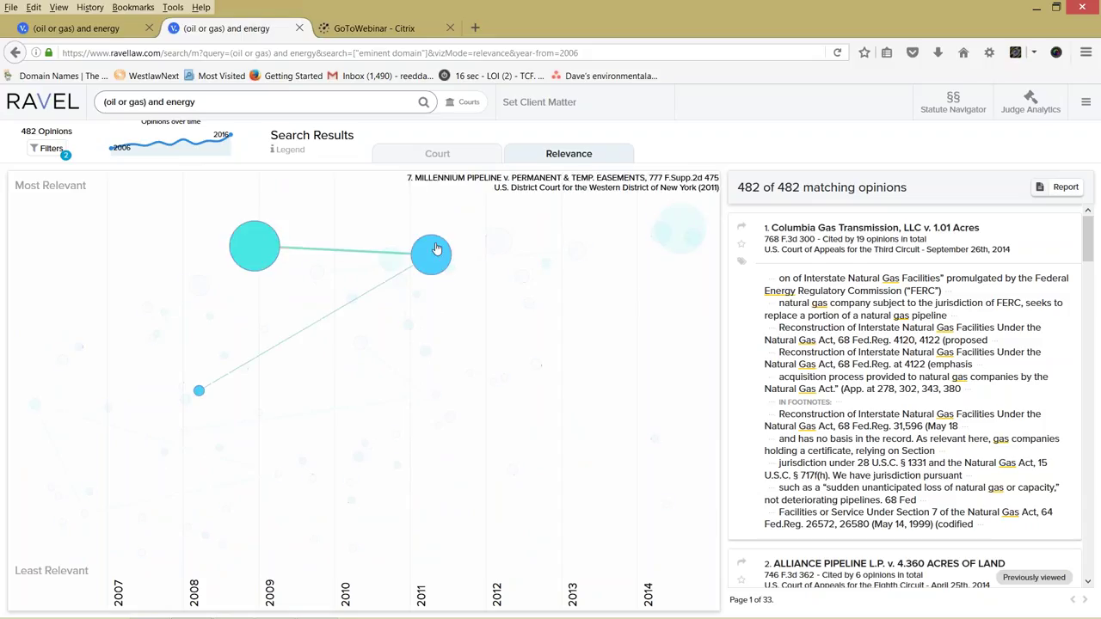
mouse_move(536, 364)
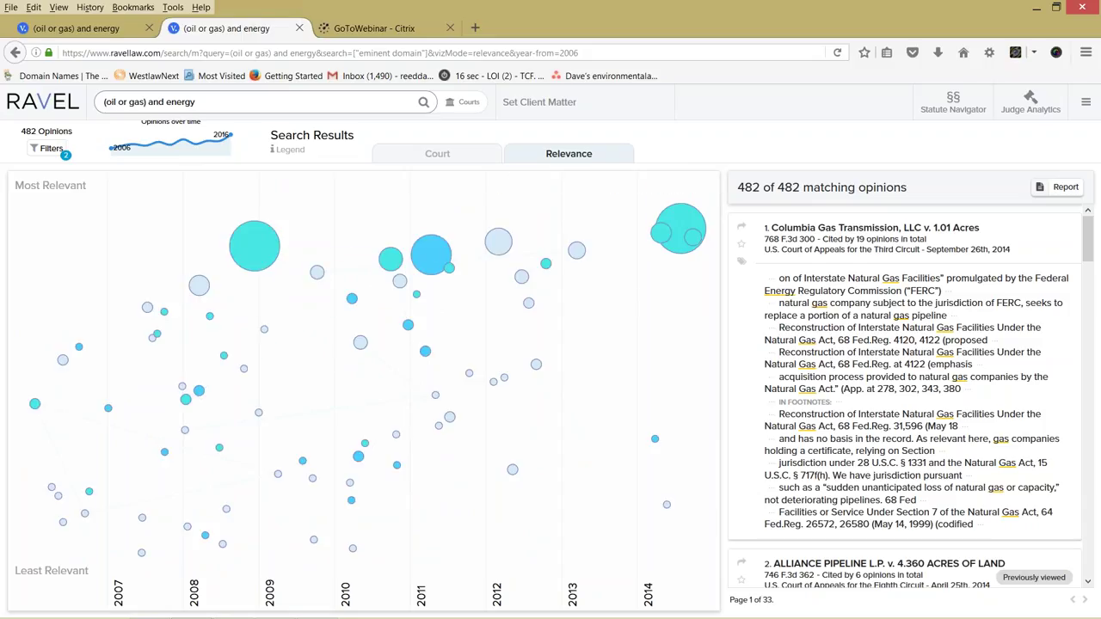
click(456, 155)
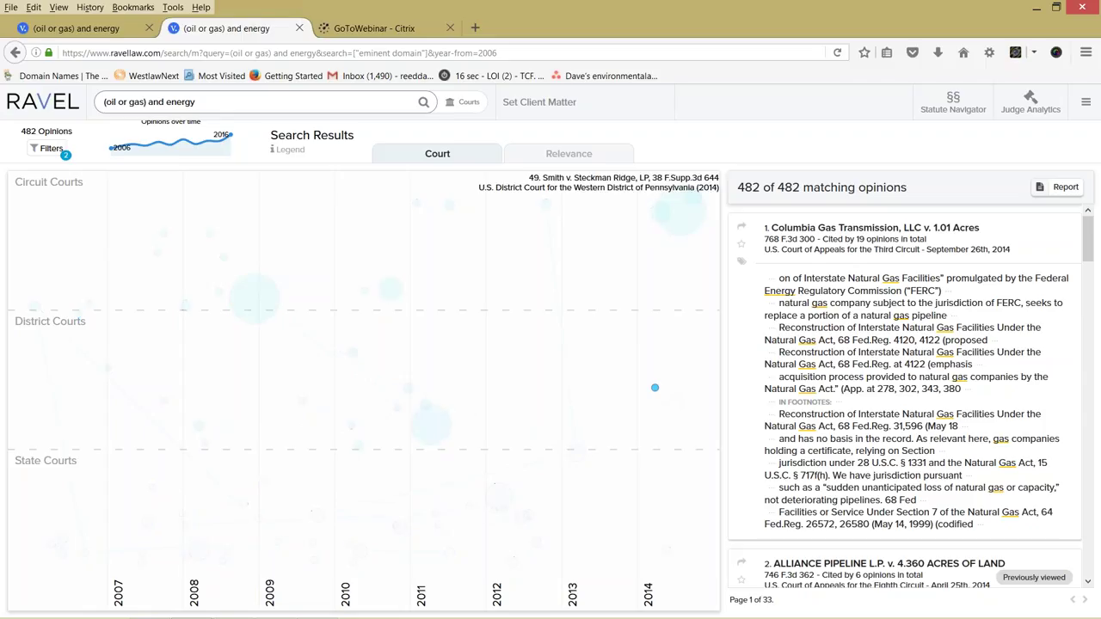
Select the 2014 Steckman Ridge opinion among the map's district courts and view its full text in a new browser tab
mouse_move(655, 393)
click(654, 393)
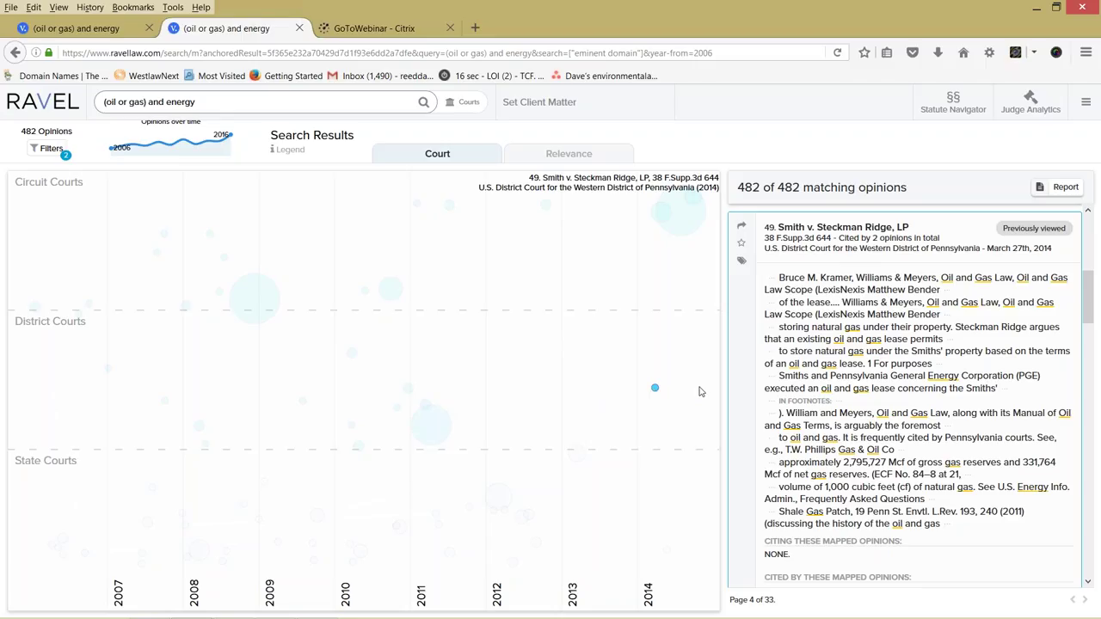
right_click(854, 229)
click(892, 244)
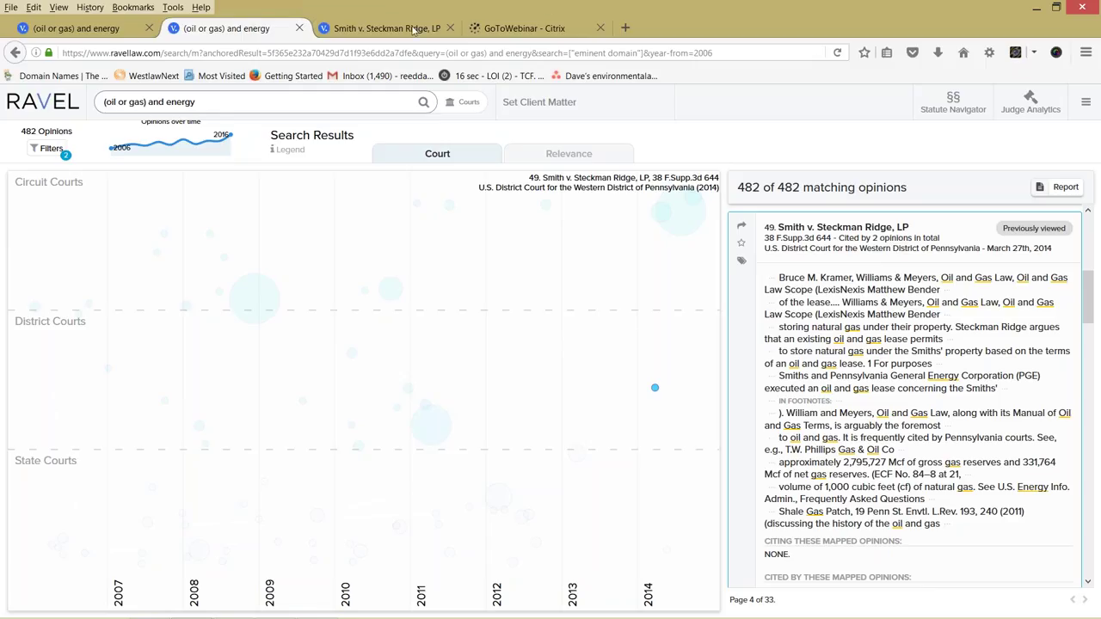
click(392, 28)
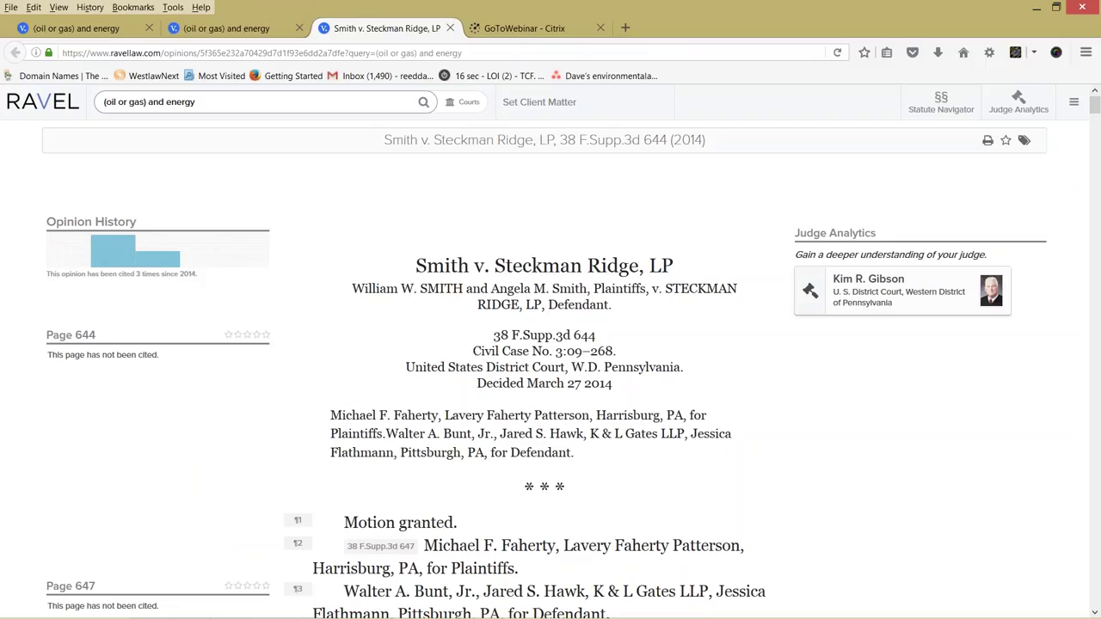
Review the Steckman Ridge opinion's introduction and its citation history chart
scroll(550, 344, down, 3)
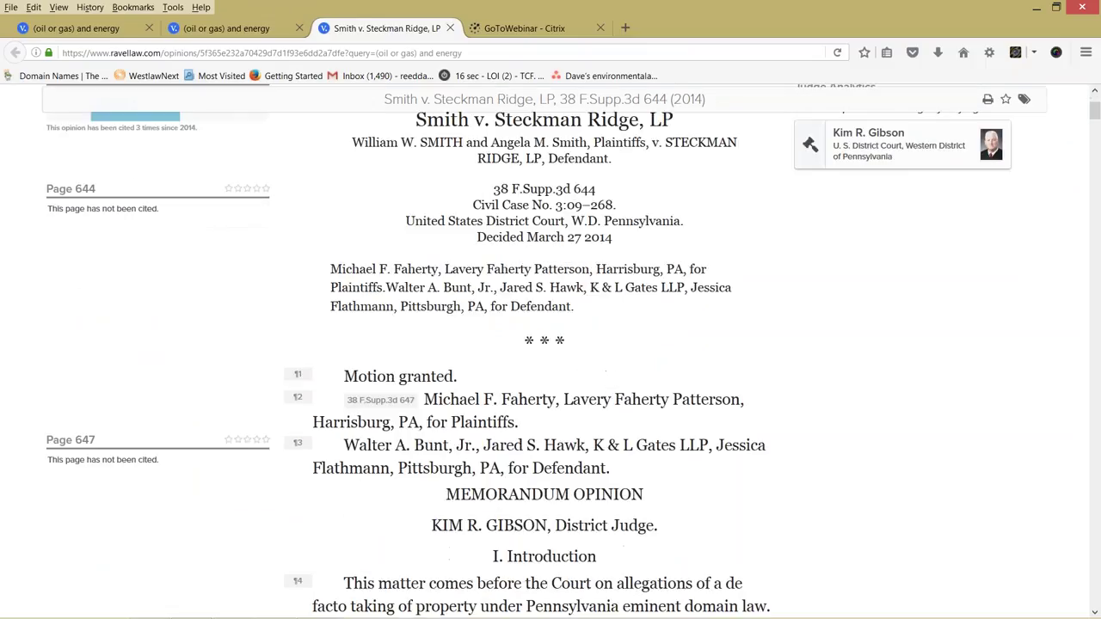
scroll(550, 344, up, 2)
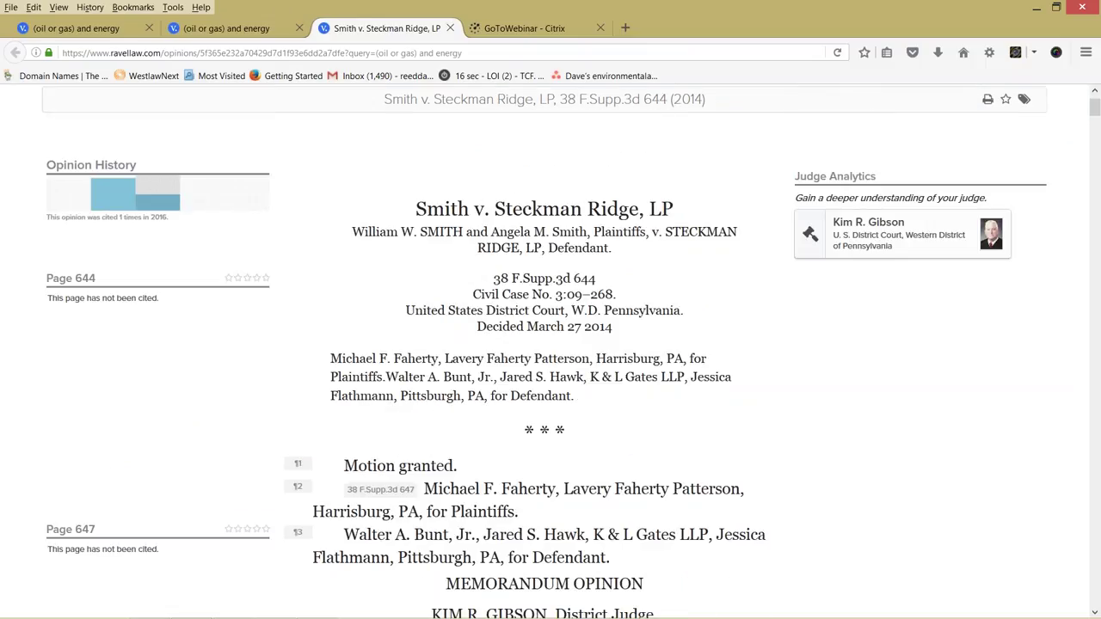
mouse_move(175, 206)
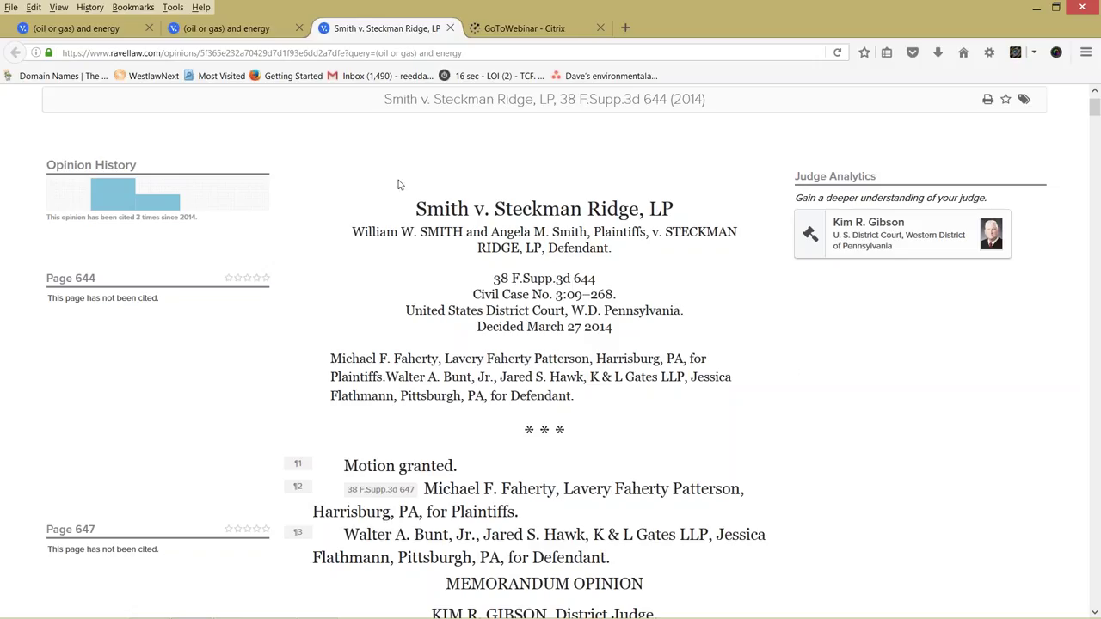
scroll(399, 184, down, 2)
Return to the filtered results, inspect the circuit court opinions on the map, and open Northern Natural Gas Co. v. L.D. Drilling in a new browser tab
click(245, 28)
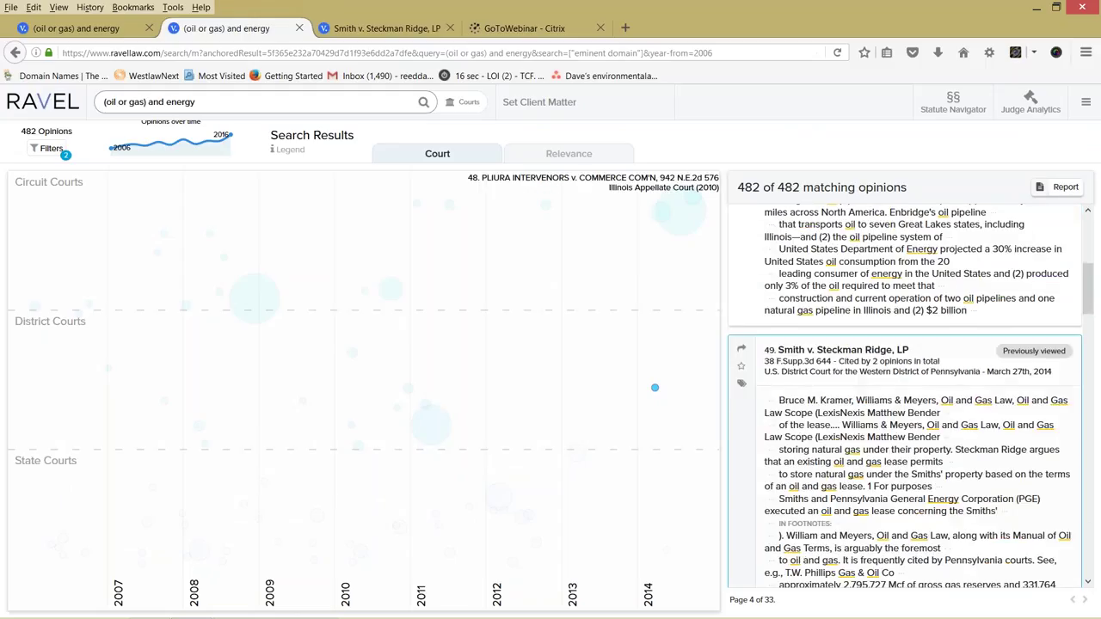
mouse_move(578, 453)
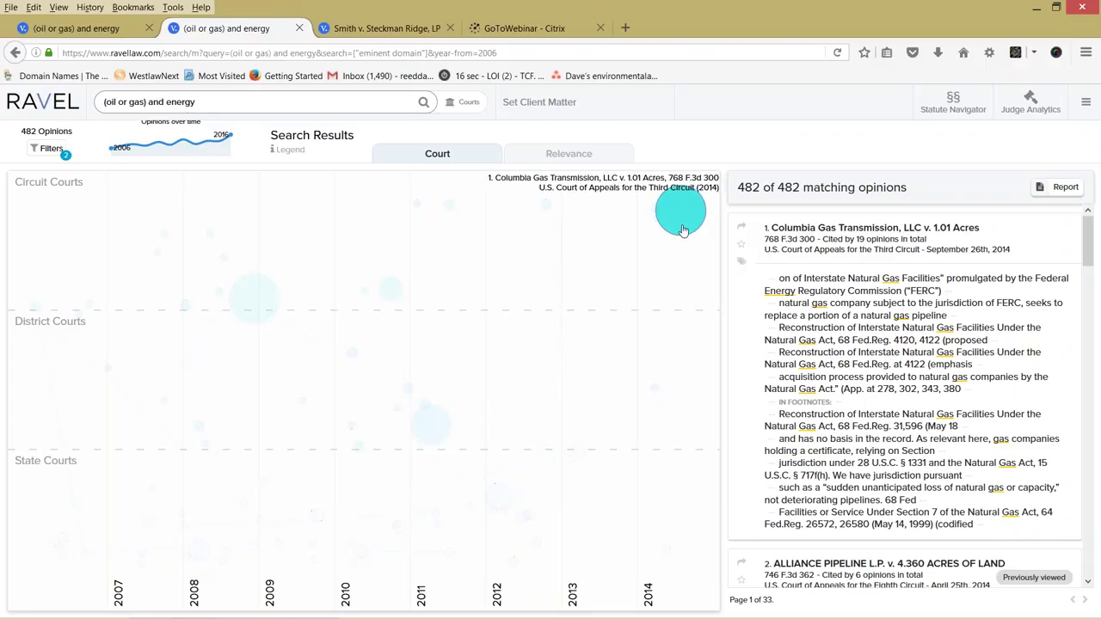
mouse_move(656, 224)
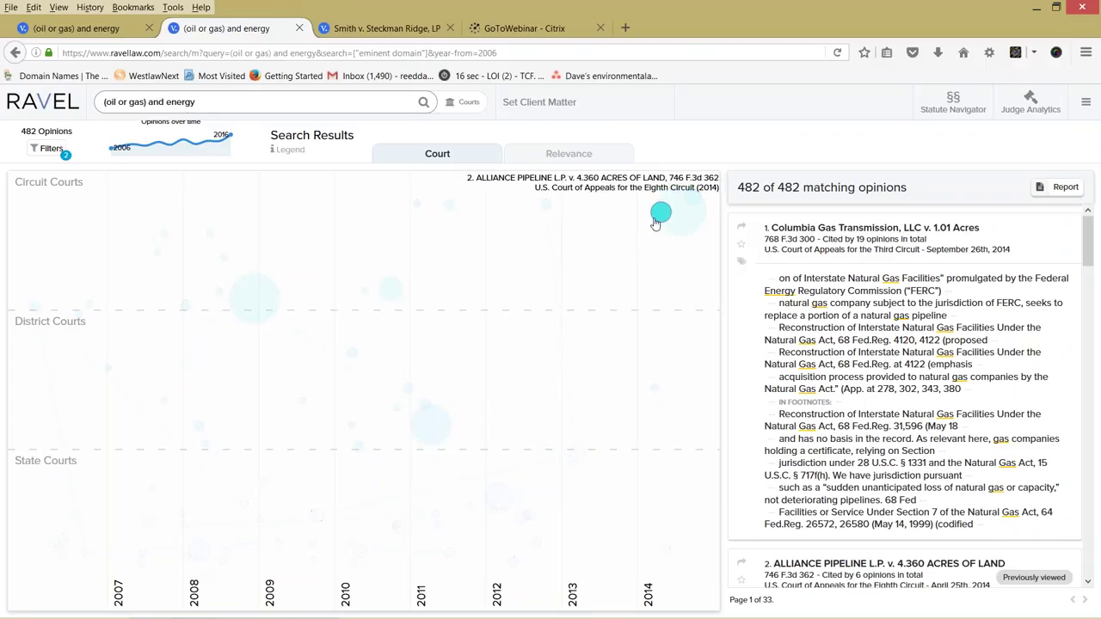
mouse_move(692, 197)
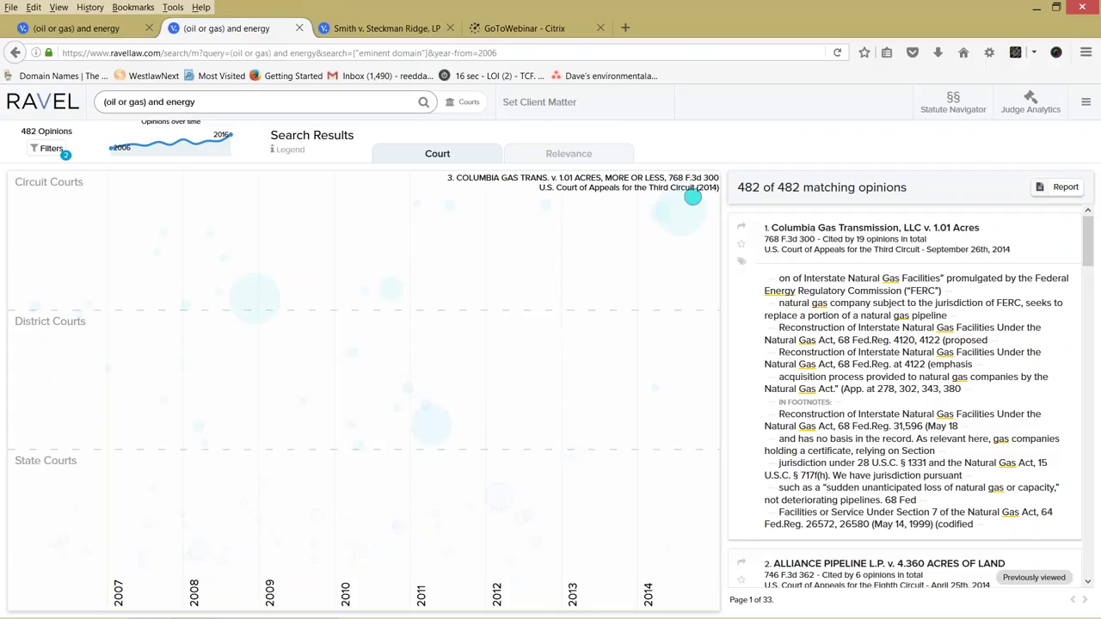
mouse_move(547, 205)
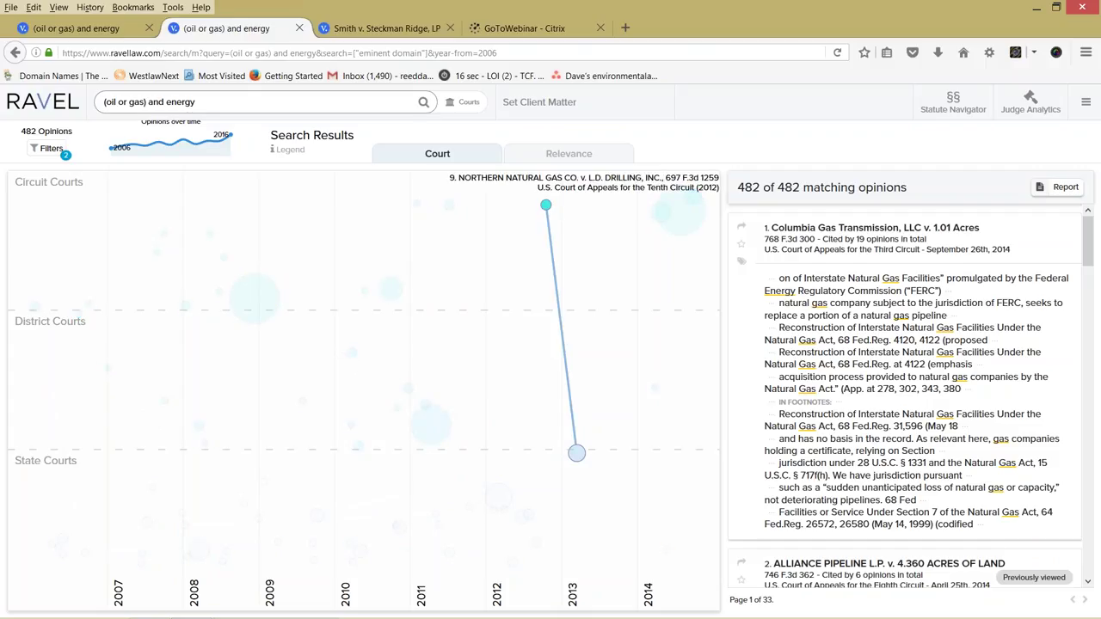
click(545, 204)
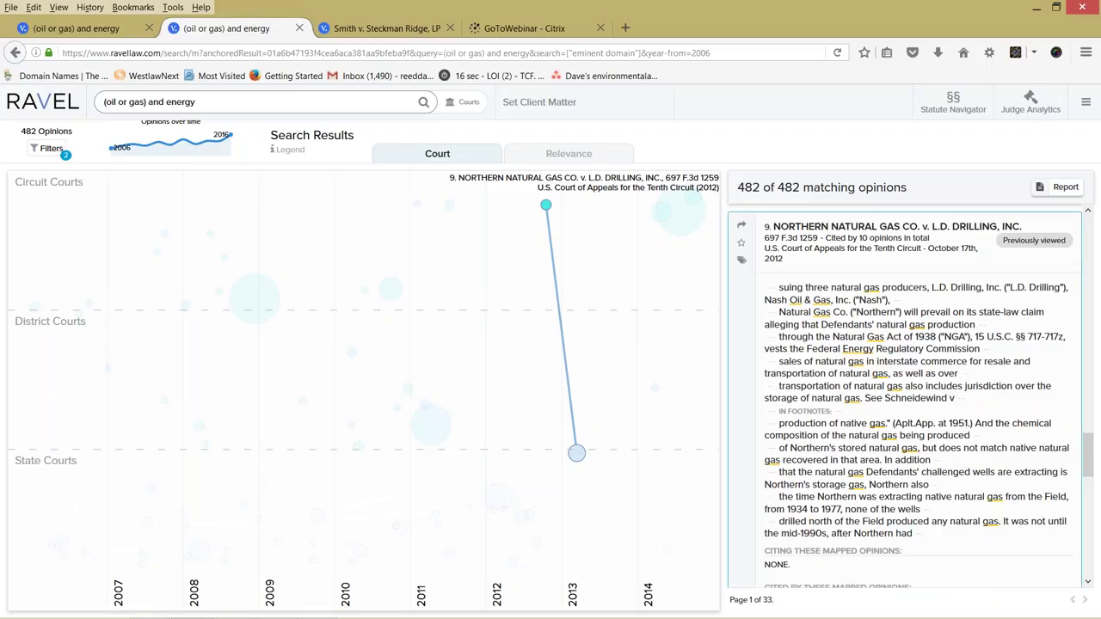
right_click(857, 233)
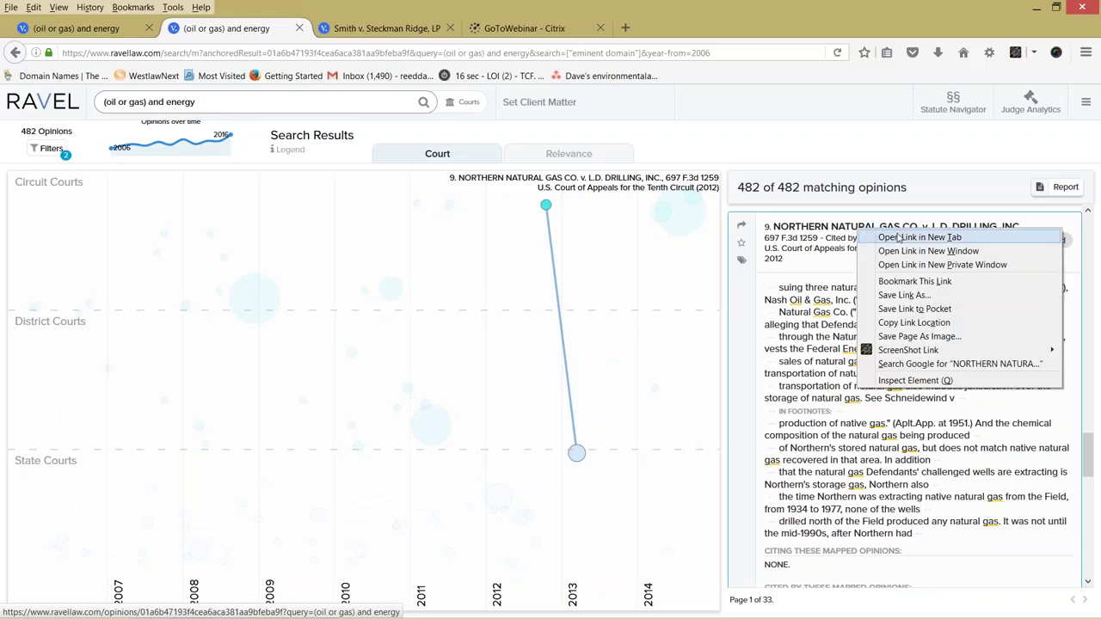
click(899, 237)
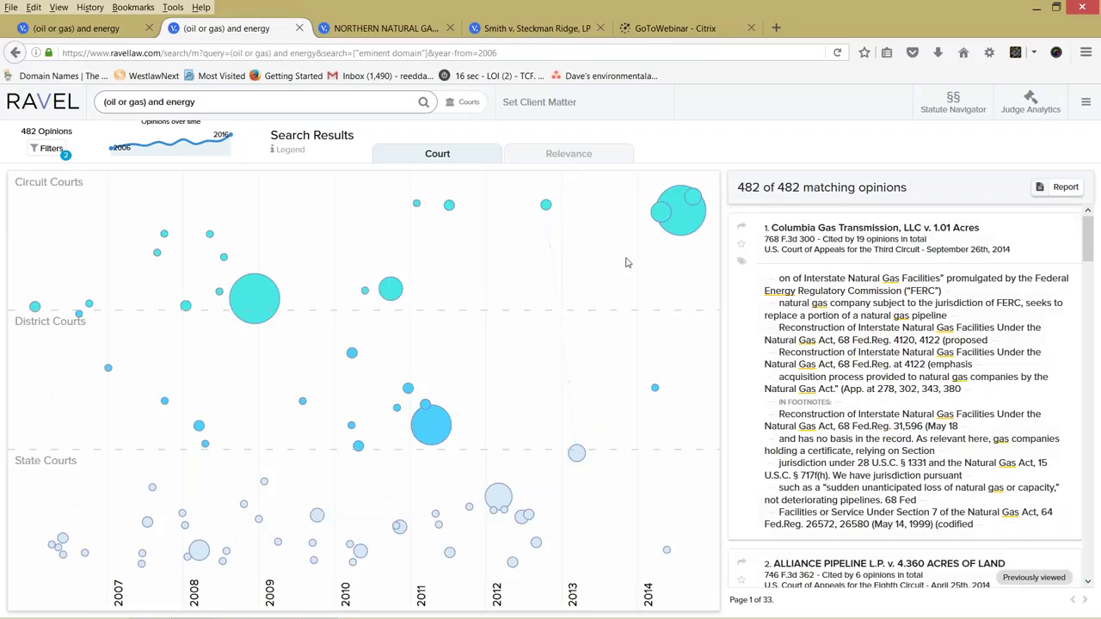
Inspect the Columbia Gas Transmission and Millennium Pipeline opinions on the court map and clear the selection
mouse_move(679, 209)
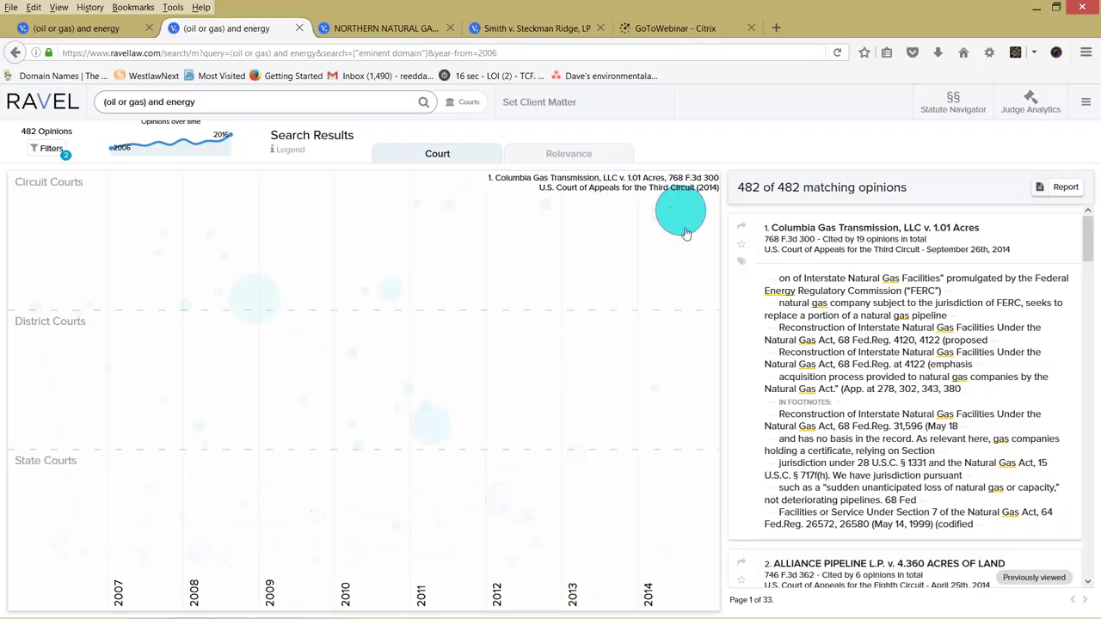
click(685, 233)
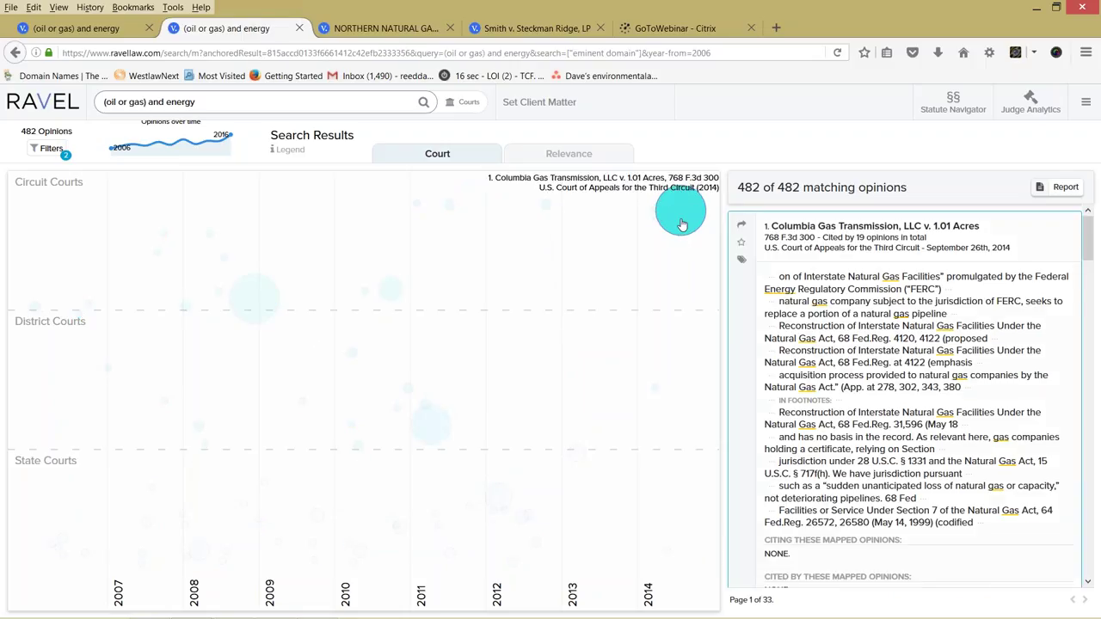
click(430, 424)
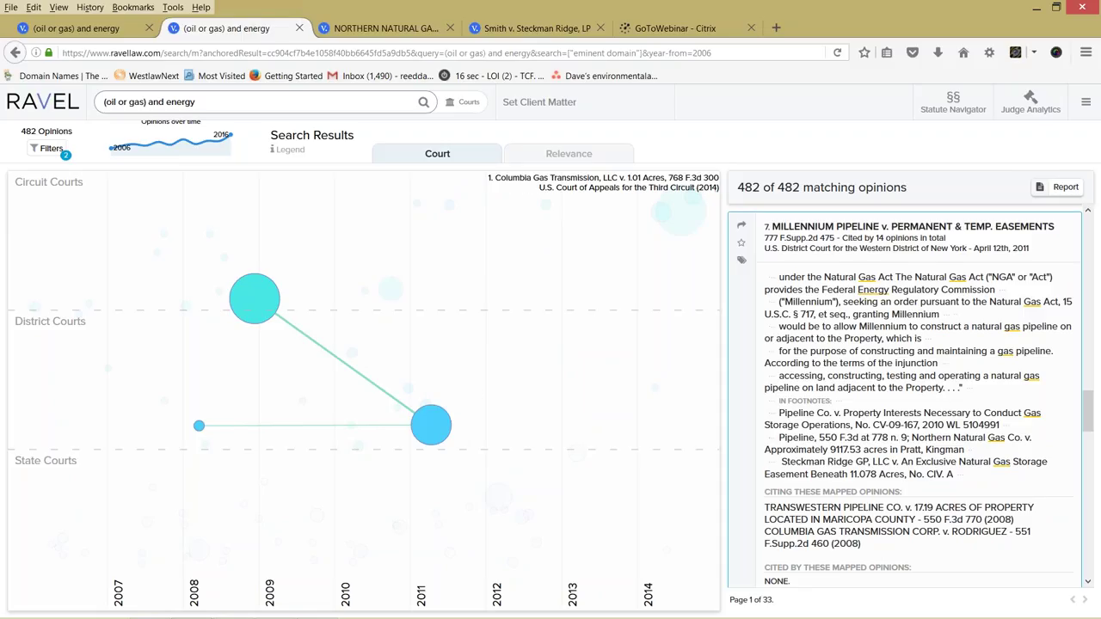
click(593, 216)
Select Northern Natural Gas Co. v. L.D. Drilling on the map and open its full opinion in the current tab
mouse_move(548, 211)
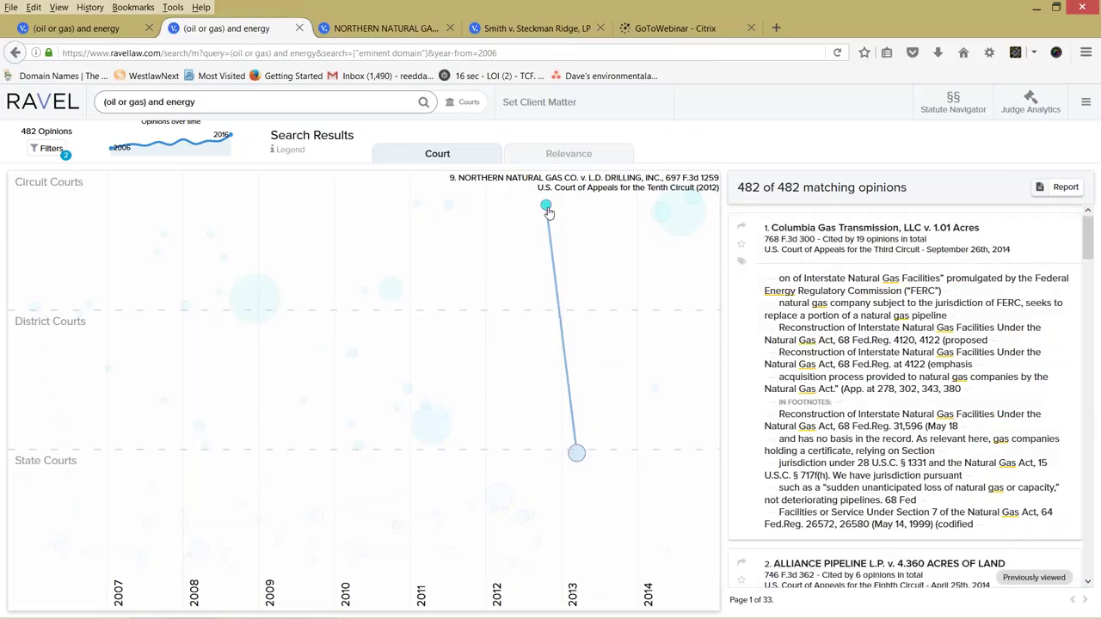
click(548, 212)
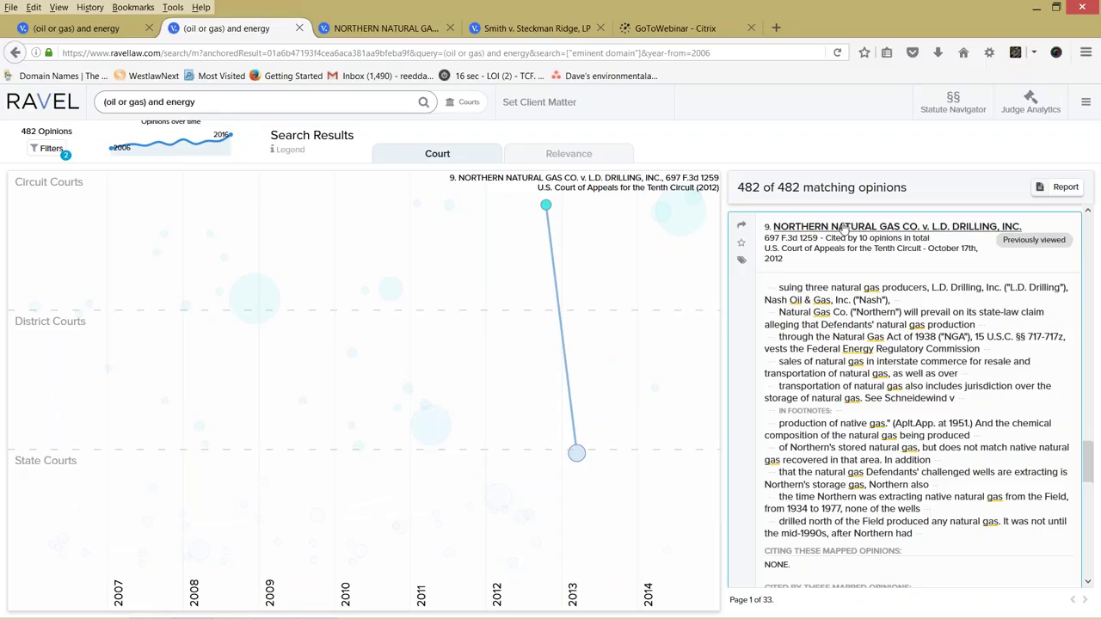
click(847, 226)
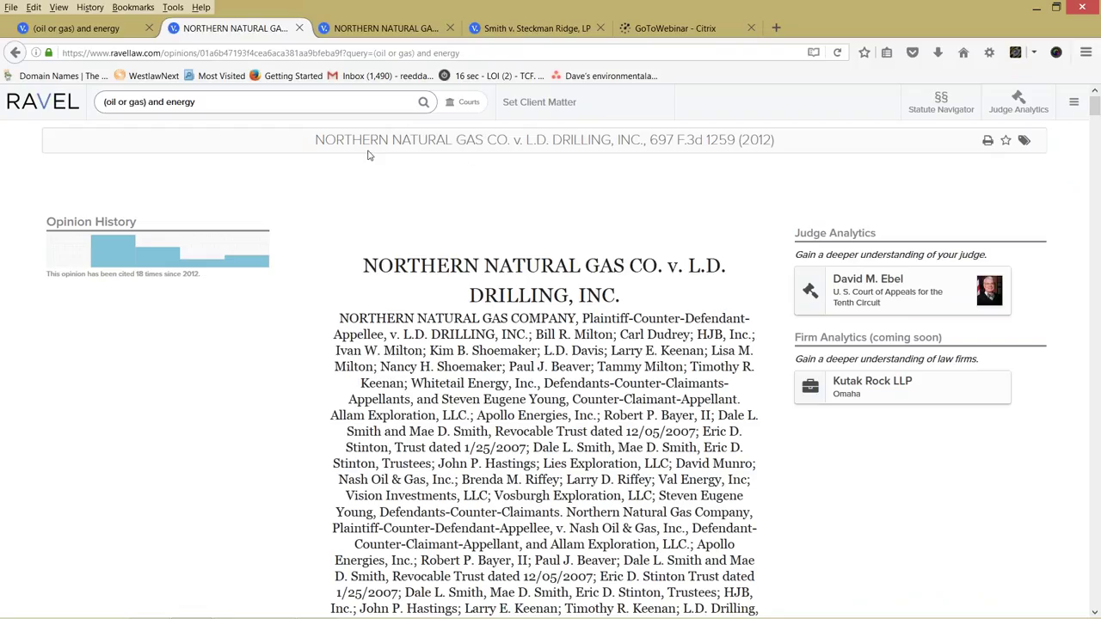
Copy the opinion's title and citation, "NORTHERN NATURAL GAS CO. v. L.D. DRILLING, INC., 697 F.3d 1259 (2012)", and search for it
drag(316, 139, 774, 141)
key(ctrl+c)
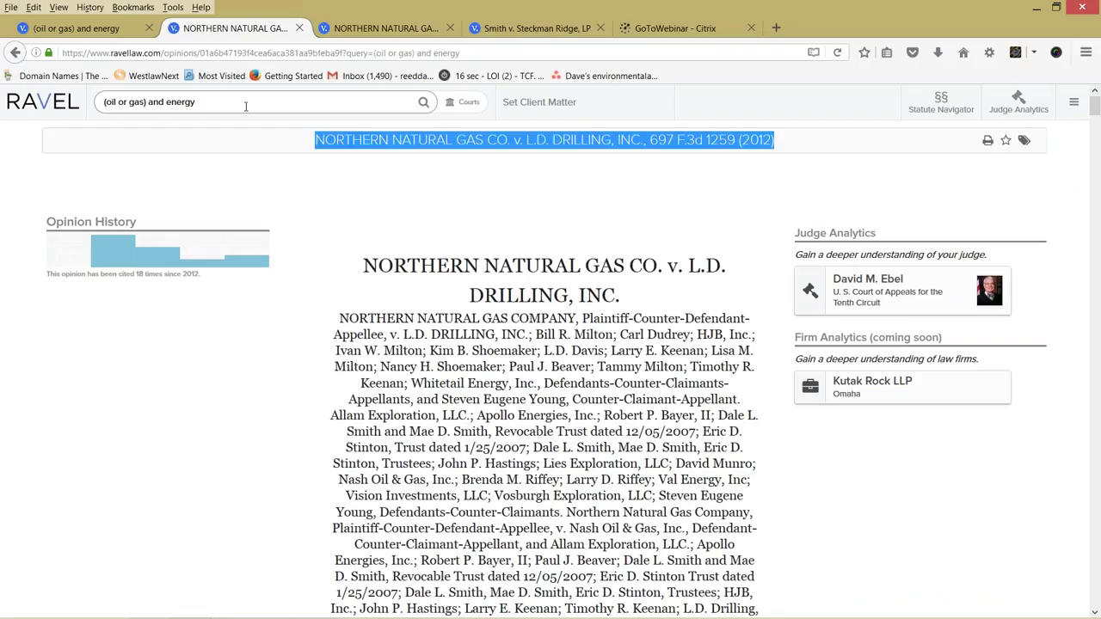
click(246, 106)
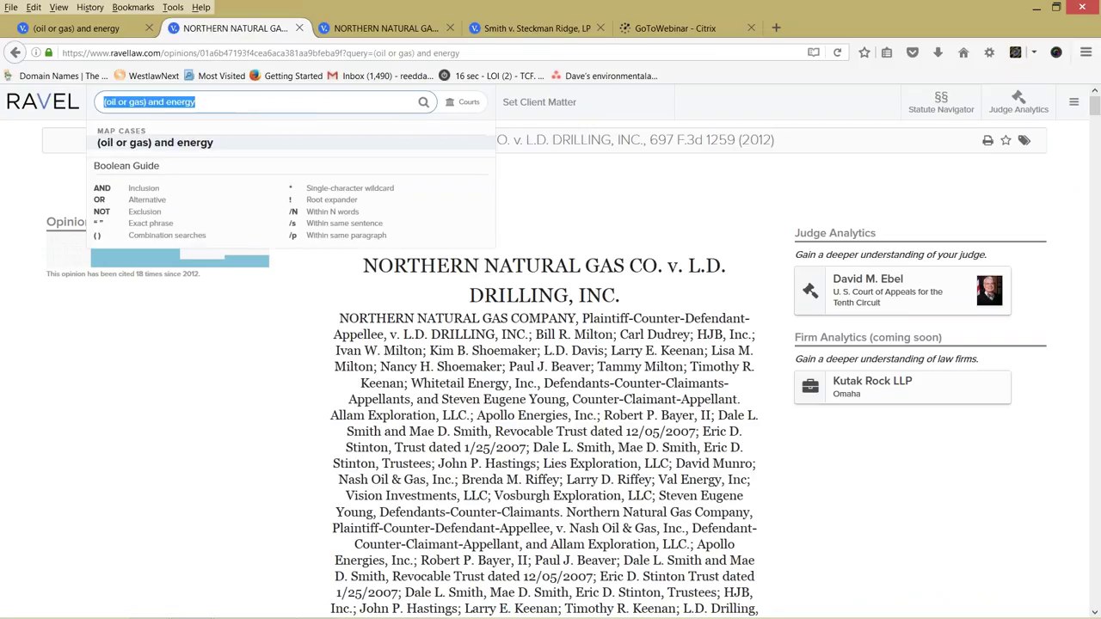
key(ctrl+v)
key(Return)
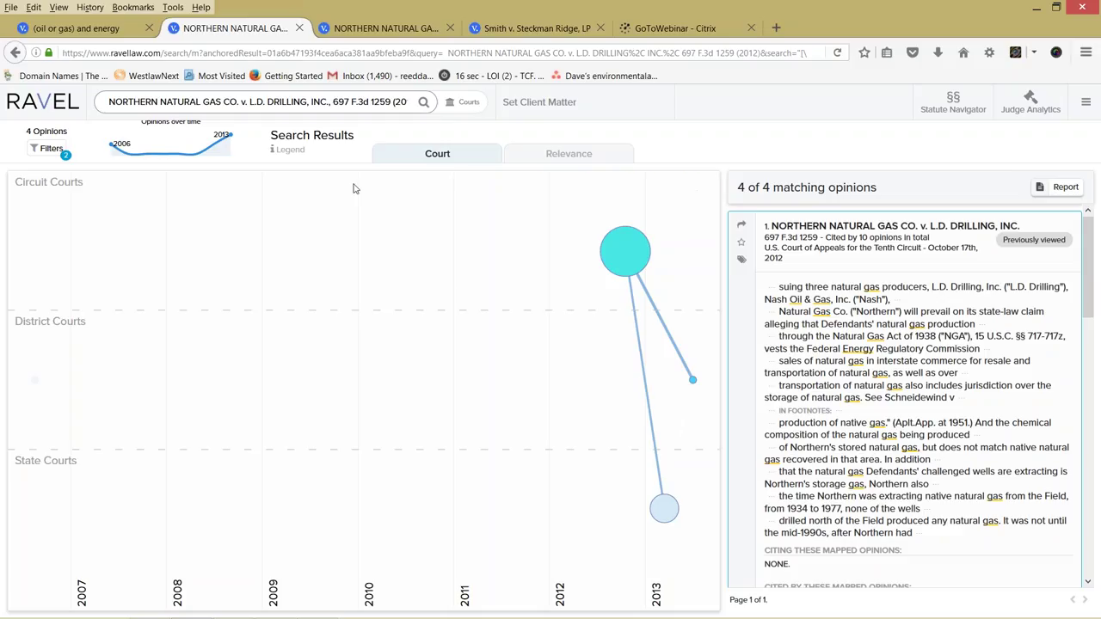
Replace the case citation query with a search for the exact phrase "oil and gas drilling"
click(335, 106)
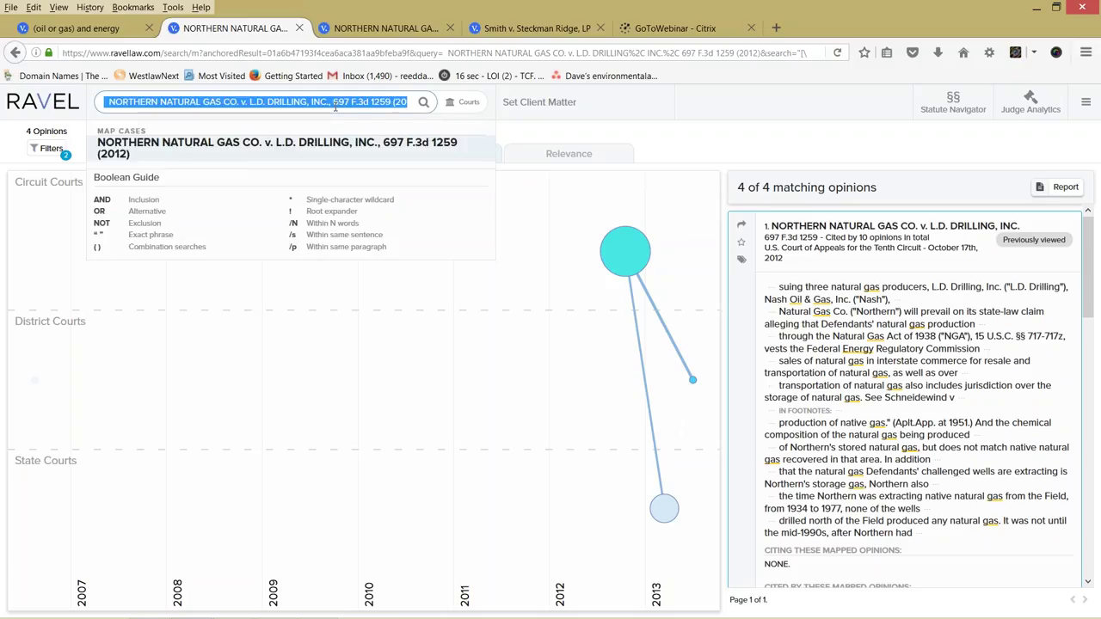
text(oil a)
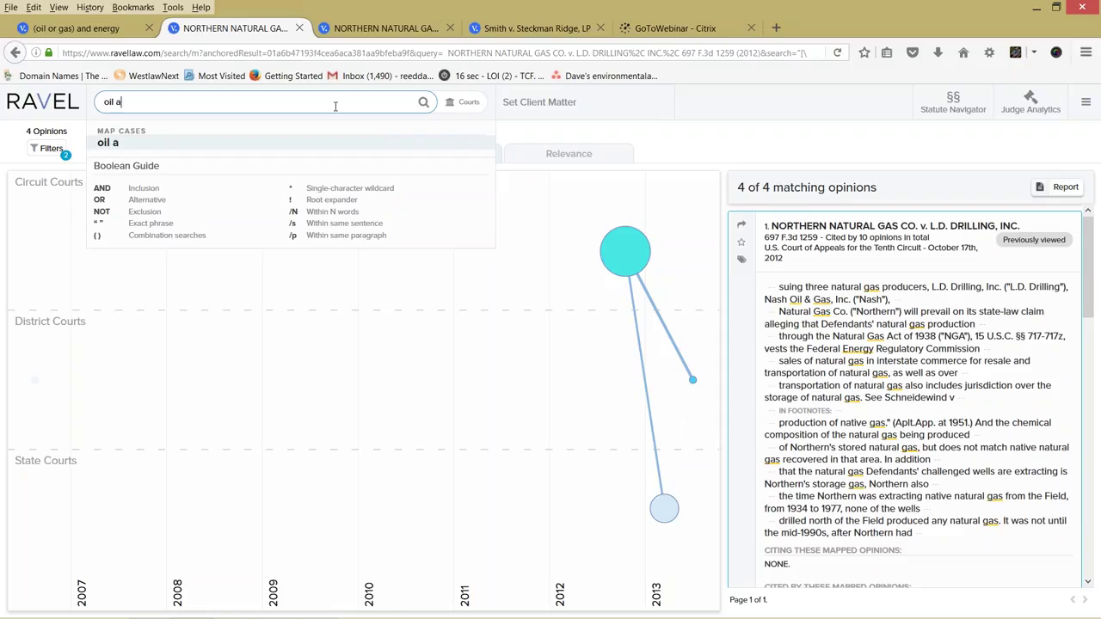
text(nd gas )
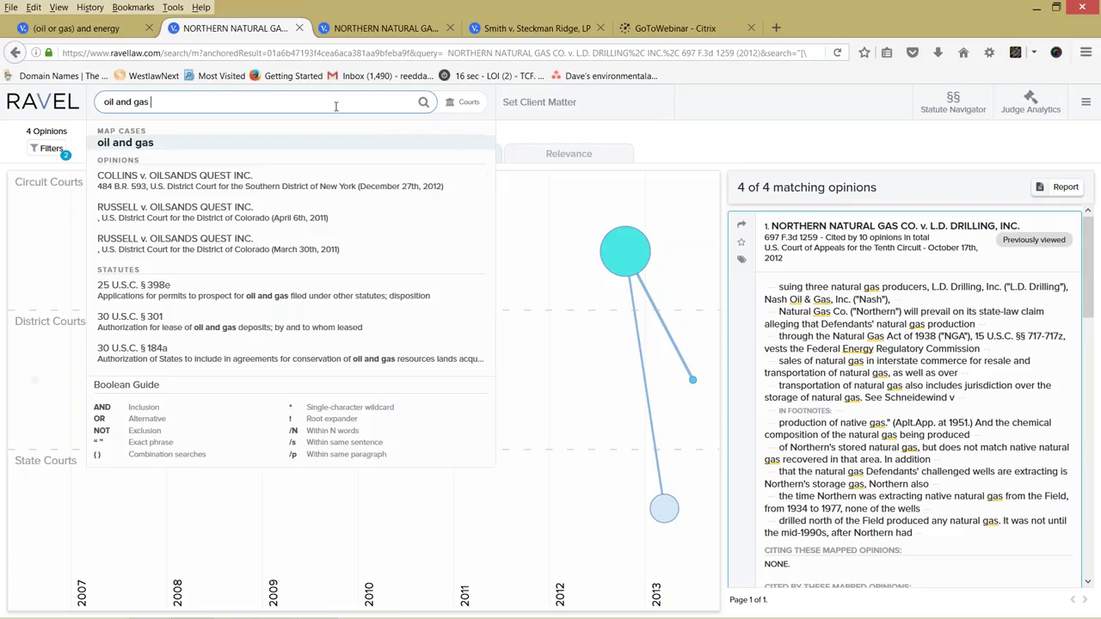
text(drilling*)
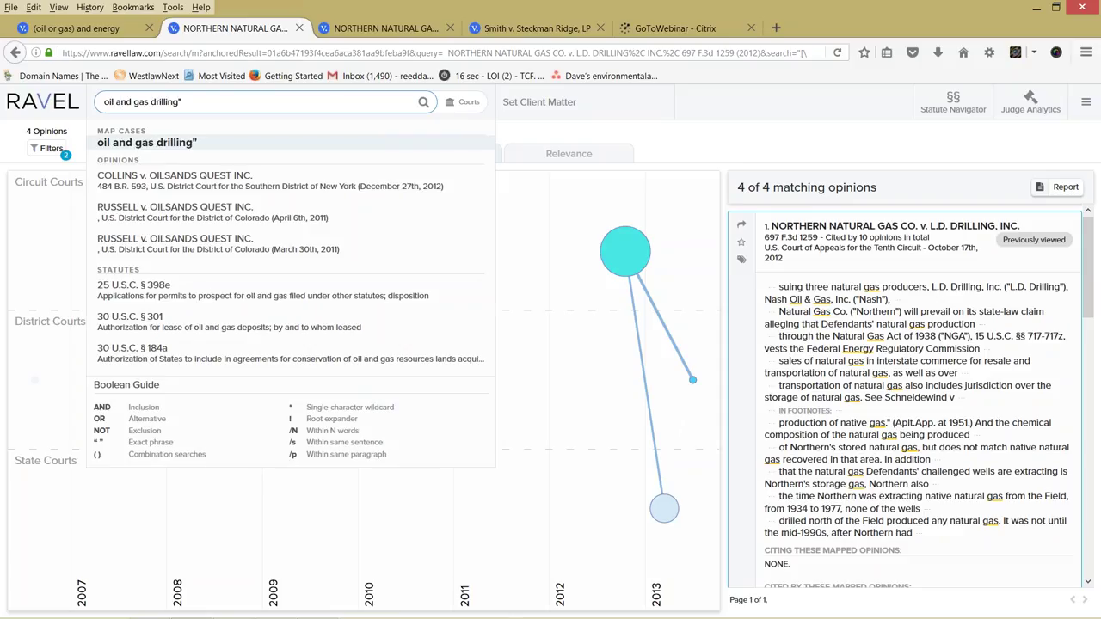
key(Home)
text(")
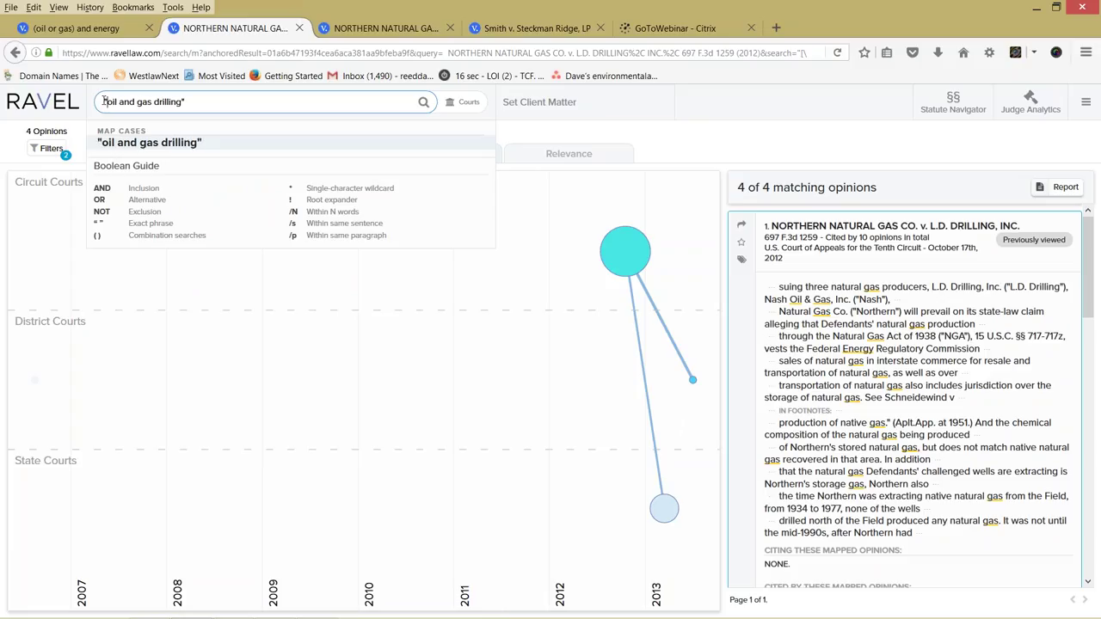
key(Return)
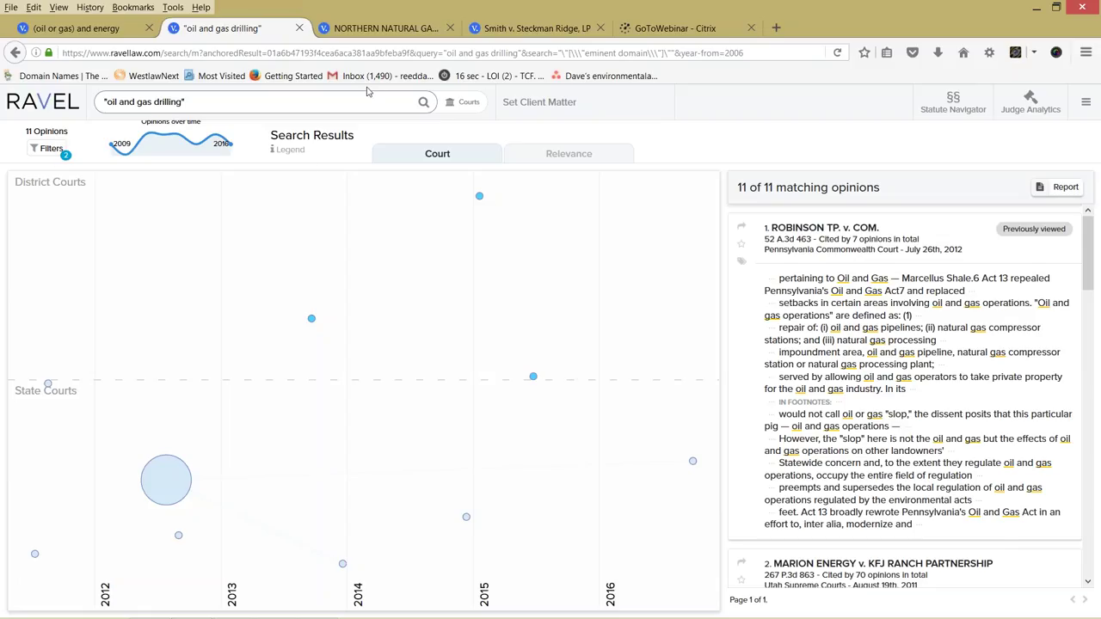
Clear all active filters from the "oil and gas drilling" search results
click(51, 150)
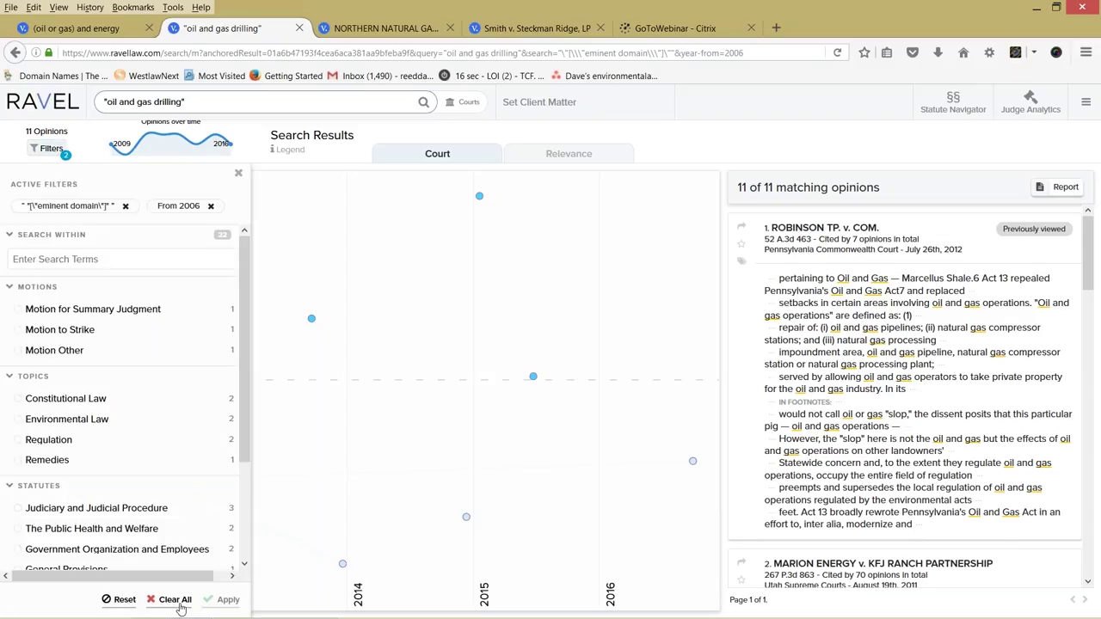
click(175, 600)
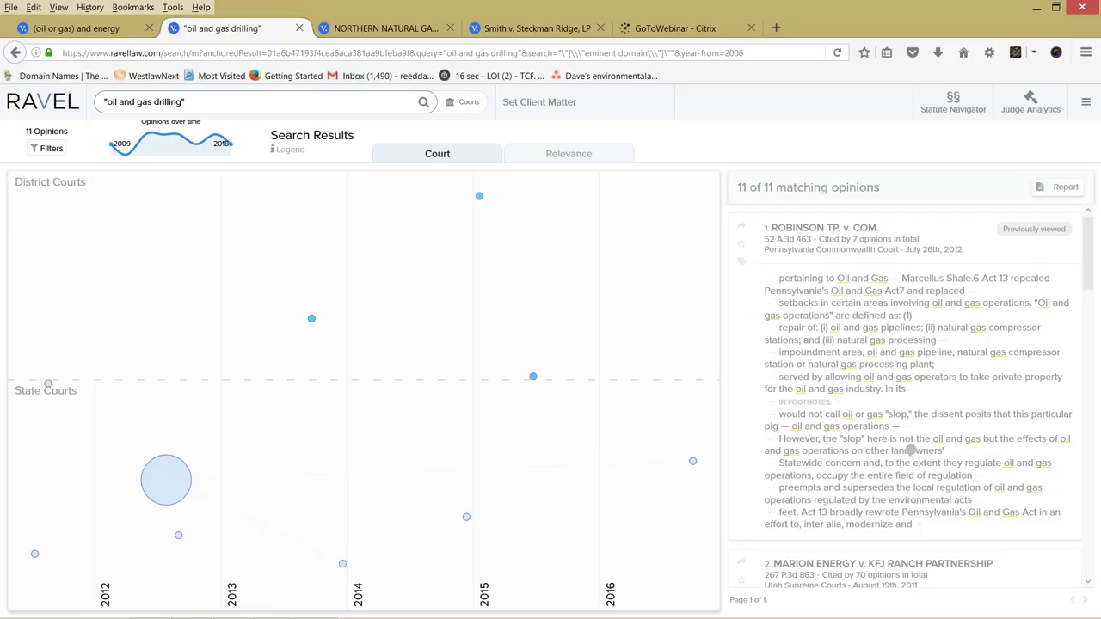
mouse_move(486, 274)
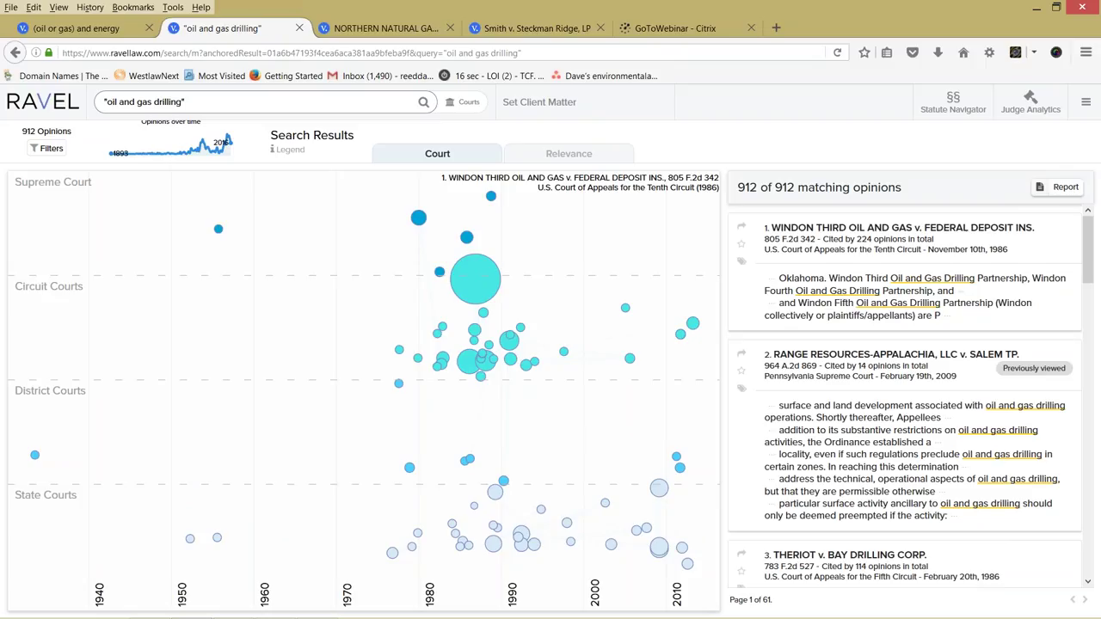
Limit the search results to opinions from the last 10 years and apply the filter
click(47, 148)
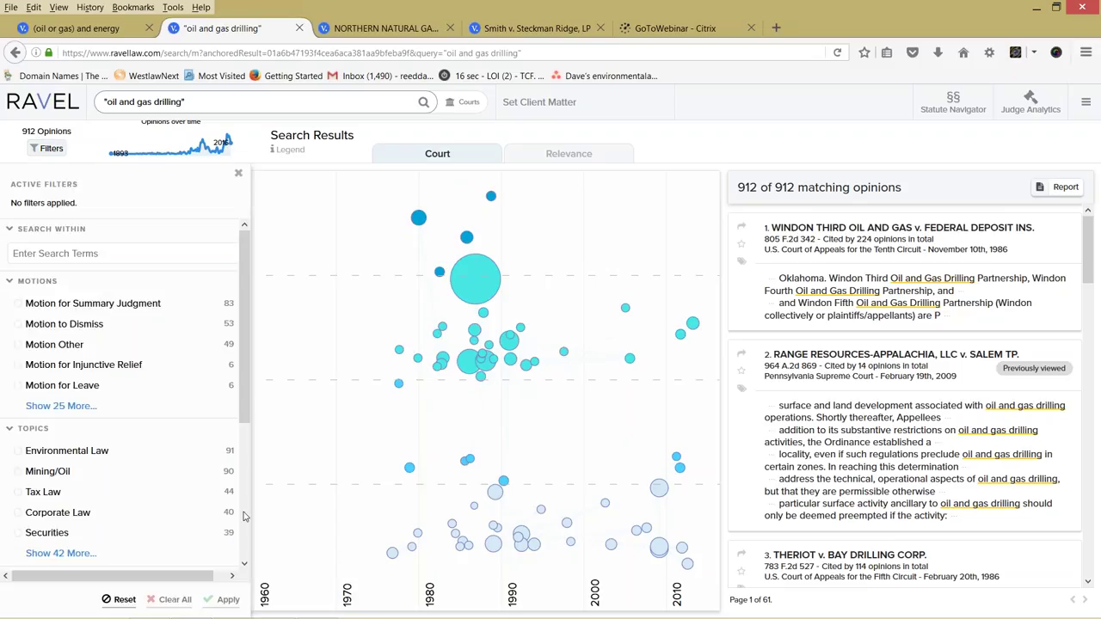
scroll(243, 512, down, 4)
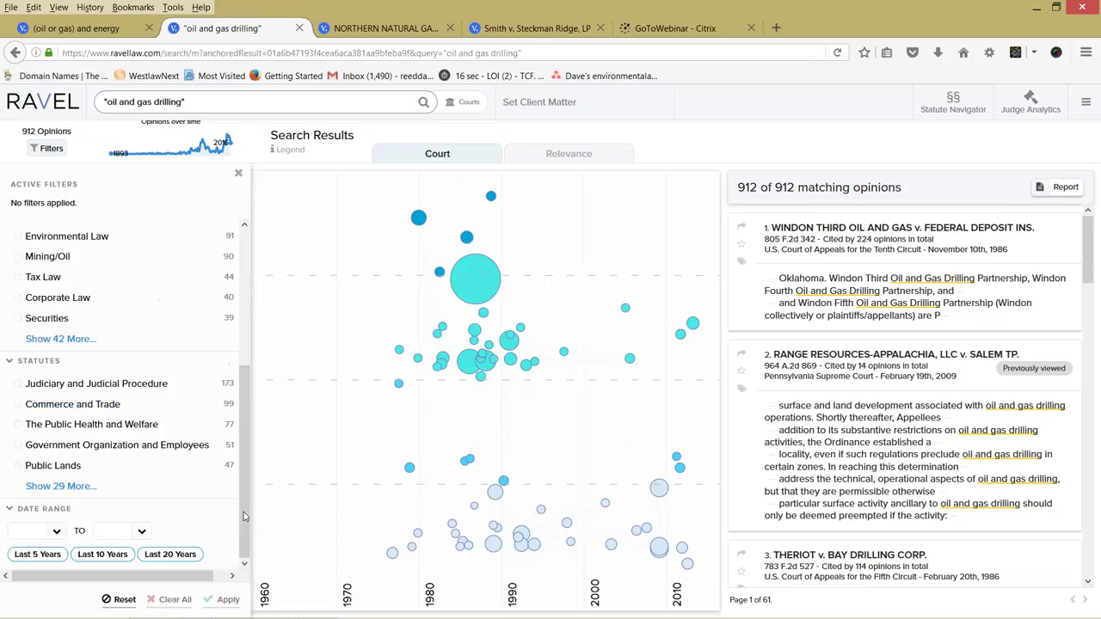
click(104, 555)
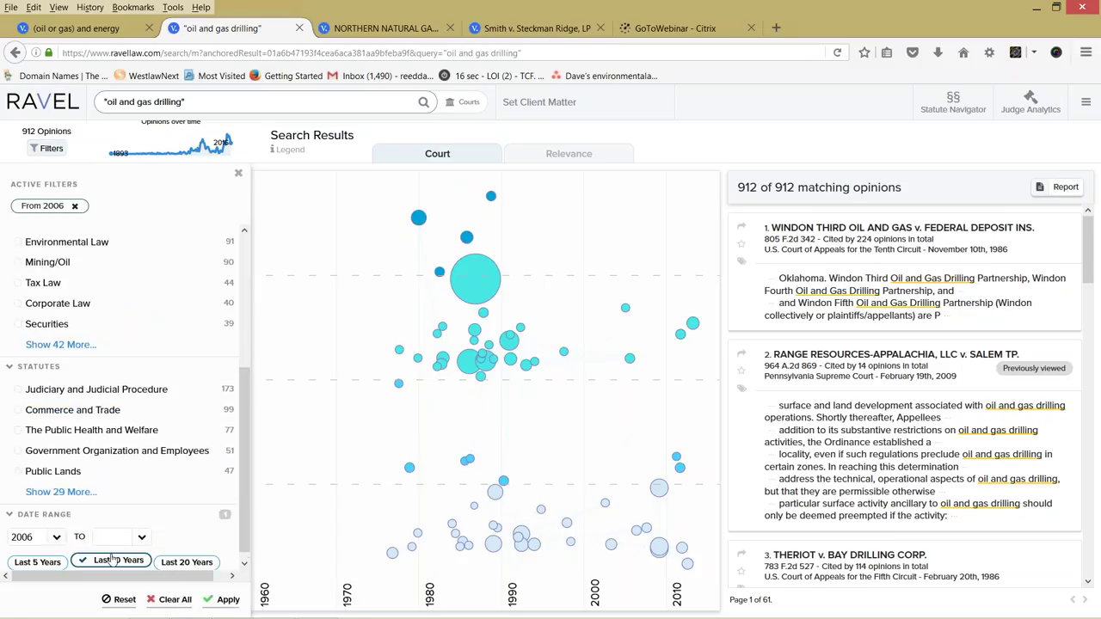
click(226, 600)
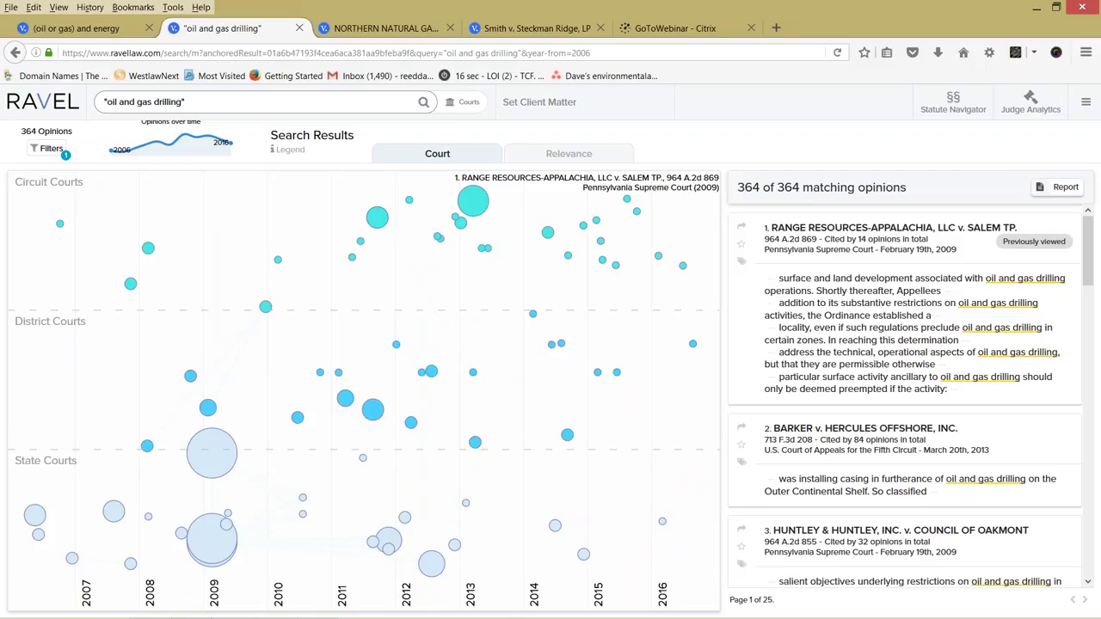
Open the Range Resources-Appalachia, LLC v. Salem Tp. opinion in a new tab, close the older opinion tabs and switch to it
click(895, 237)
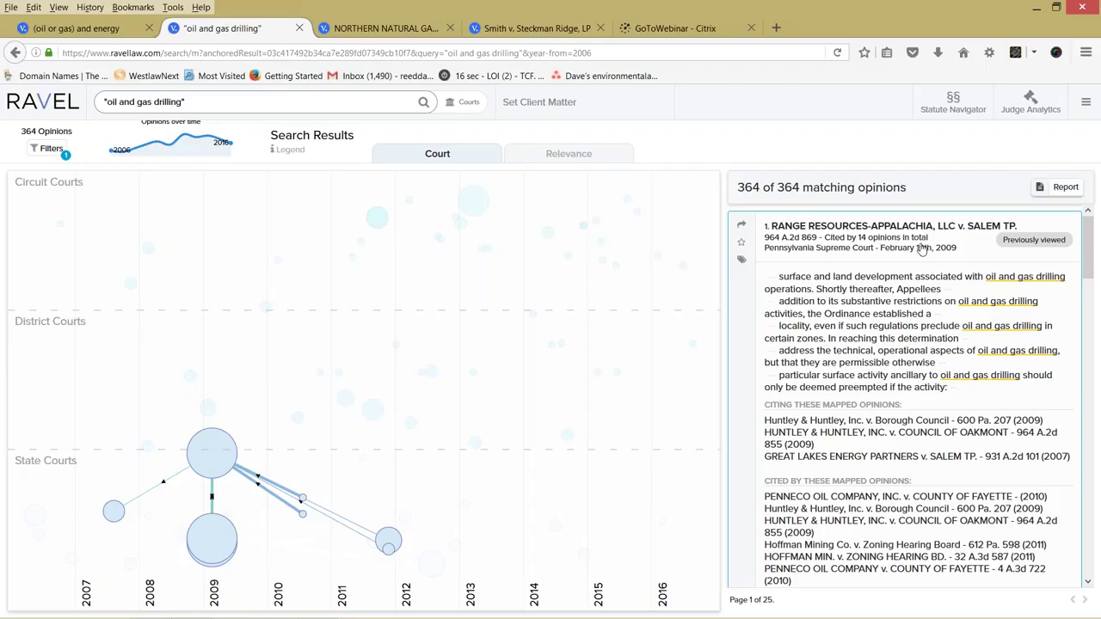
right_click(900, 226)
click(935, 233)
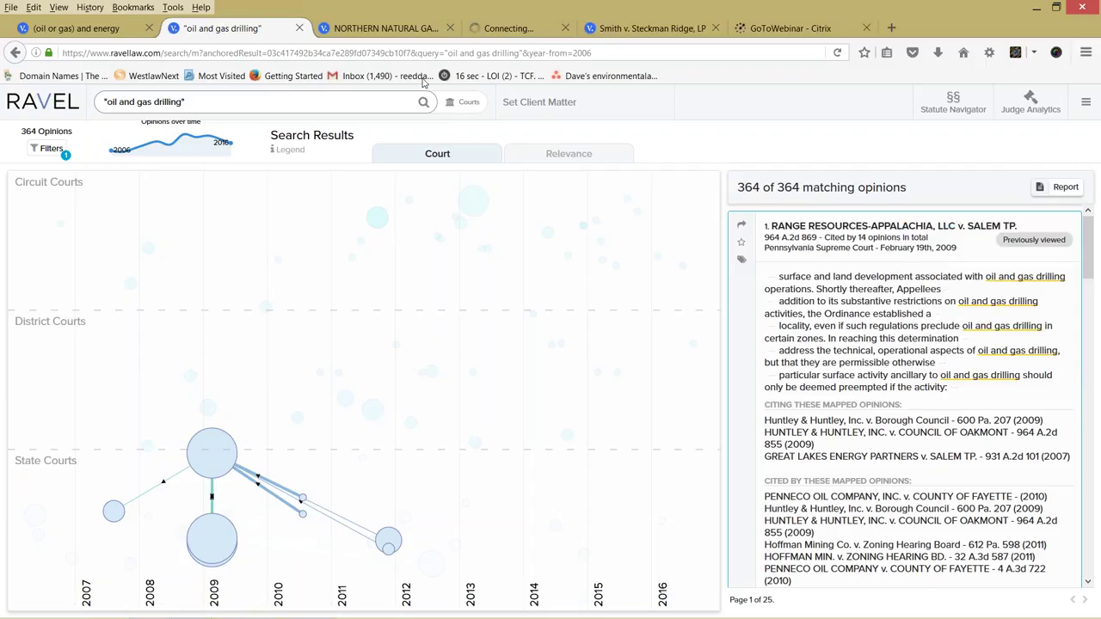
click(450, 28)
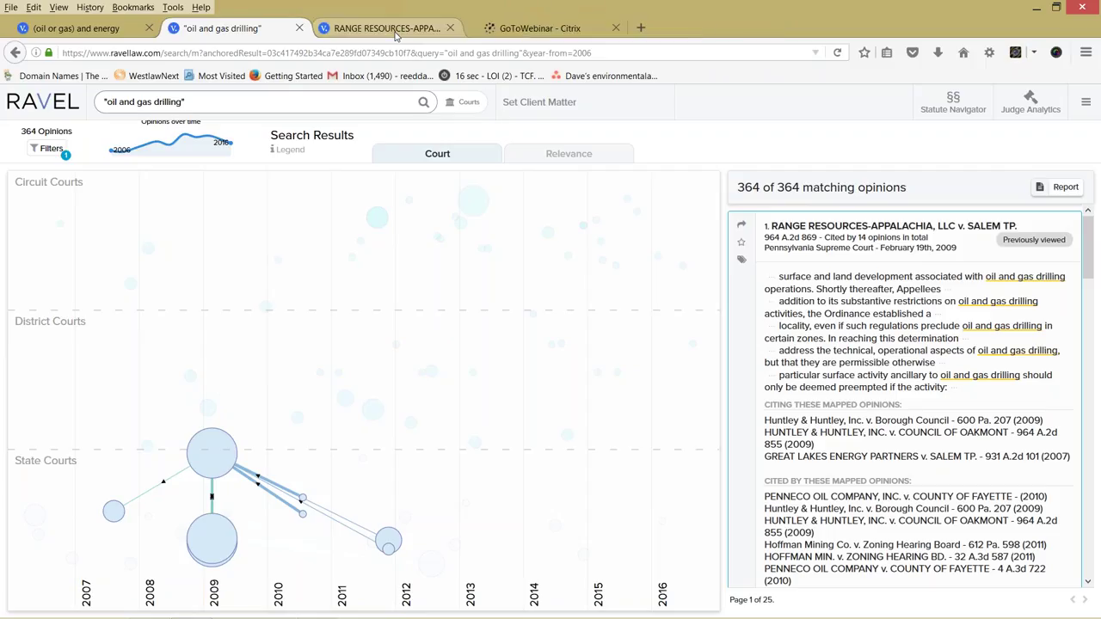
click(394, 31)
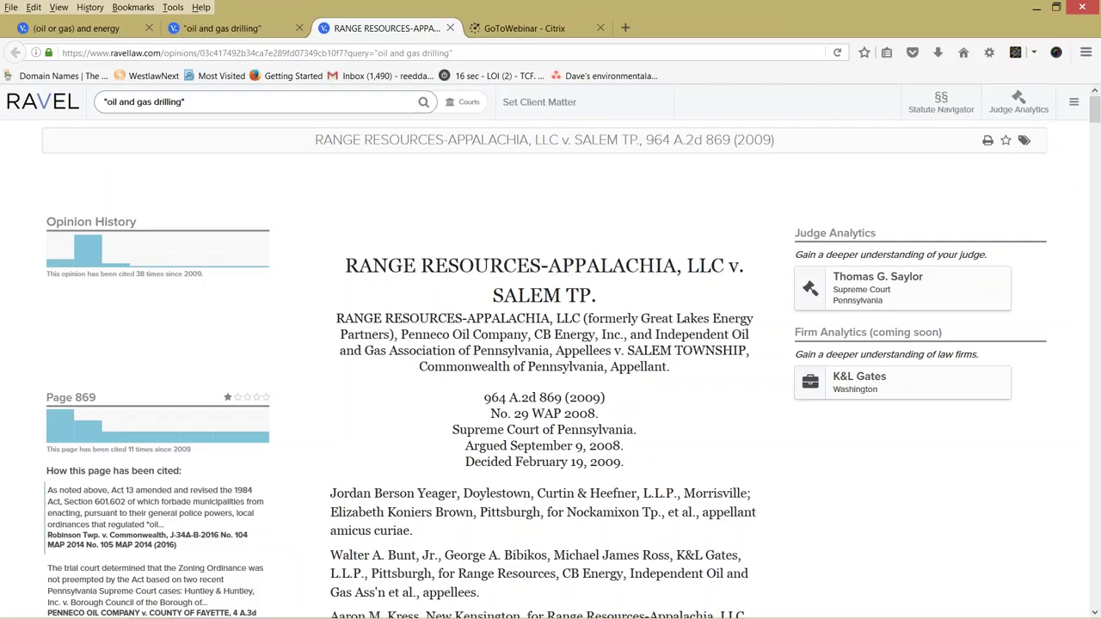
Read through the Range Resources-Appalachia v. Salem Tp. opinion, examining its highlighted search terms, footnotes, citation history and header details
scroll(550, 344, down, 2)
scroll(172, 530, down, 2)
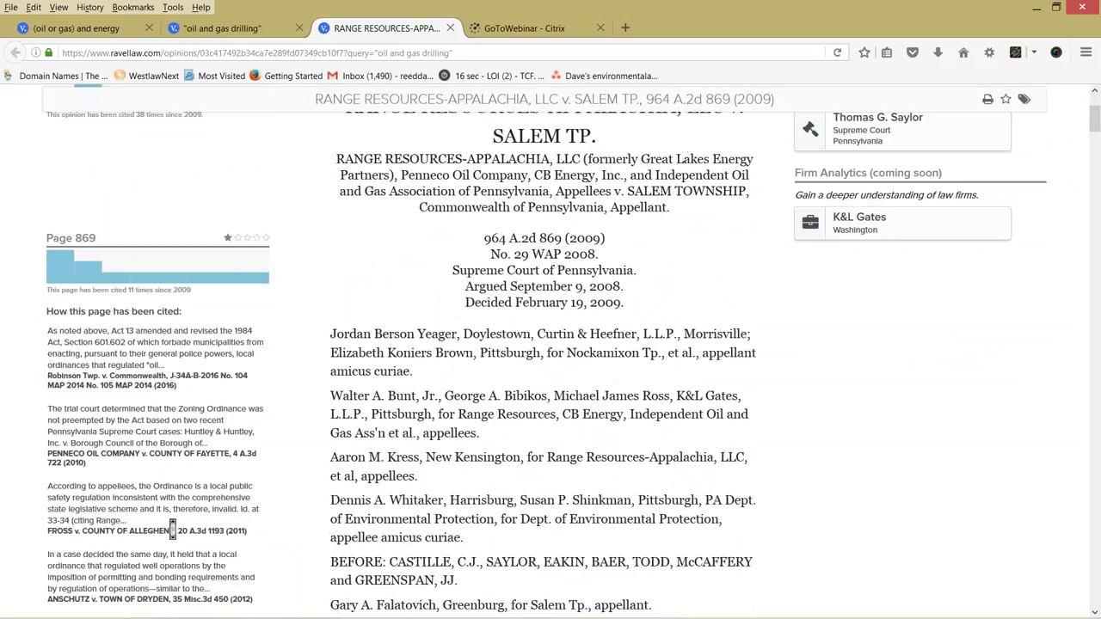
scroll(172, 530, down, 8)
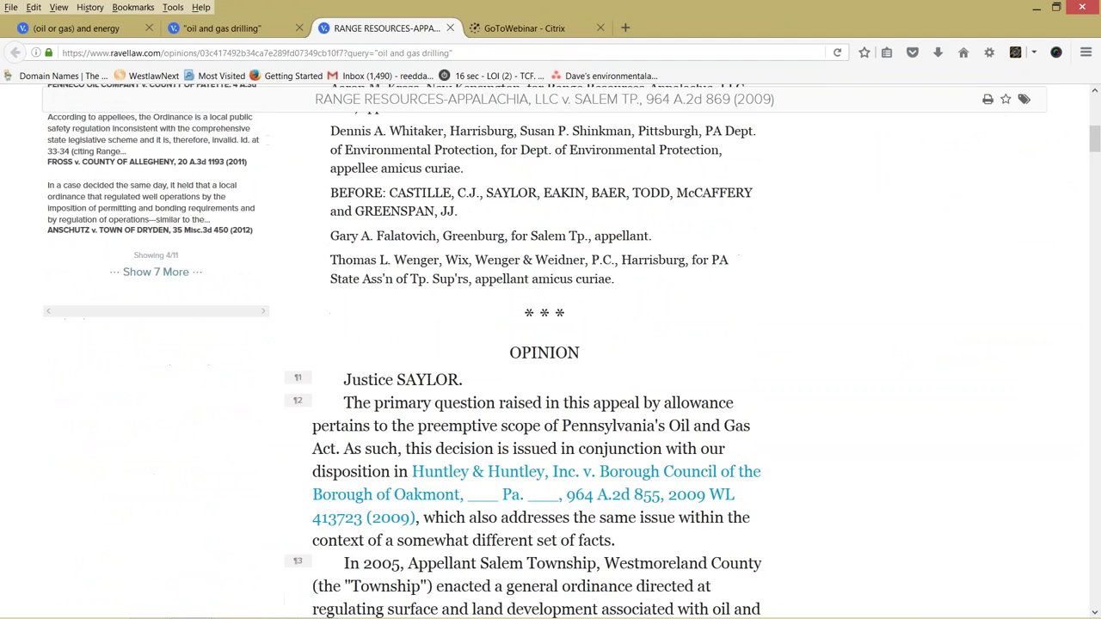
scroll(581, 282, down, 9)
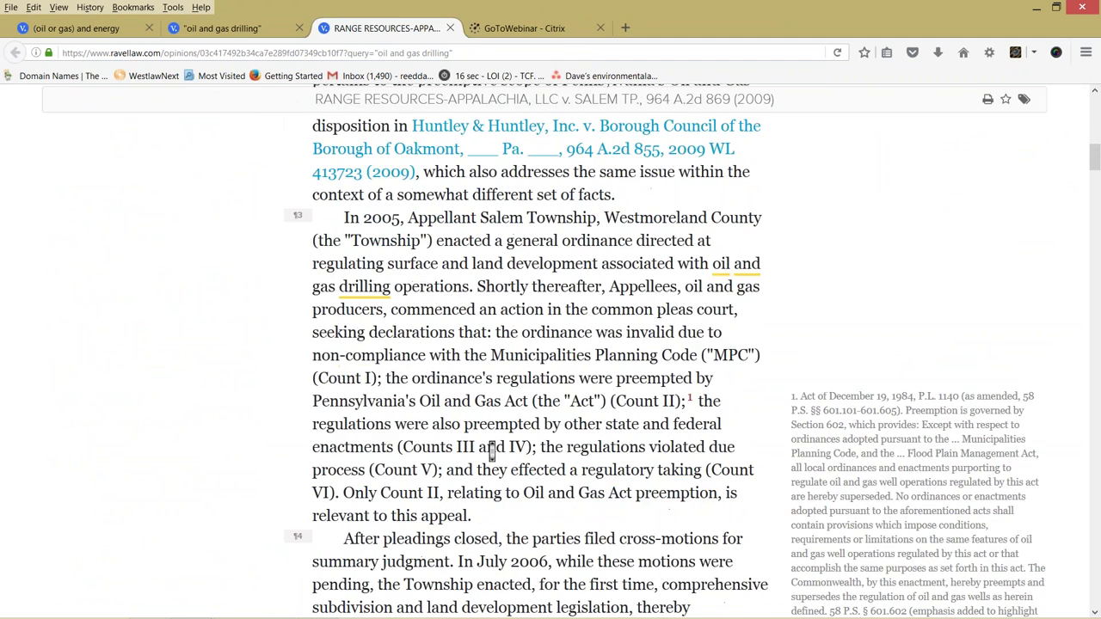
scroll(581, 282, up, 2)
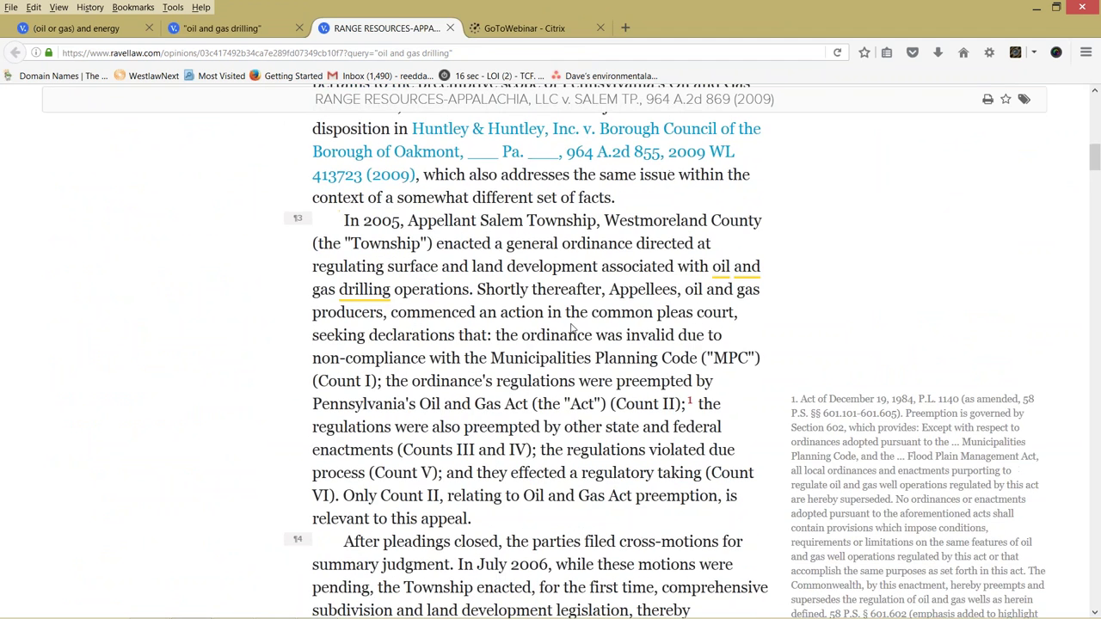
scroll(572, 330, down, 8)
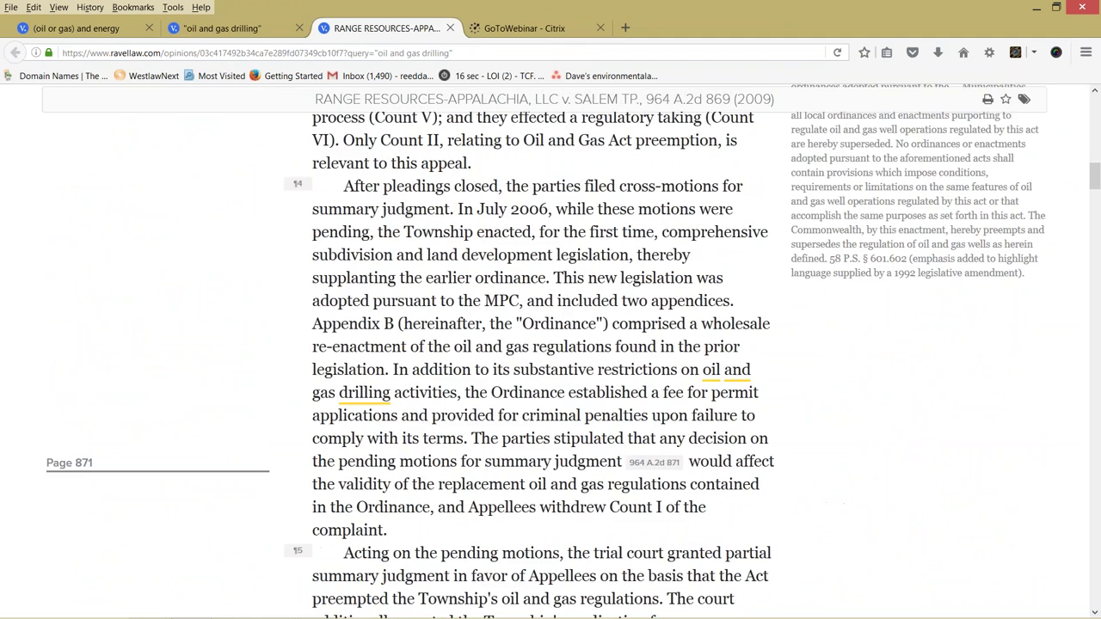
scroll(542, 353, down, 14)
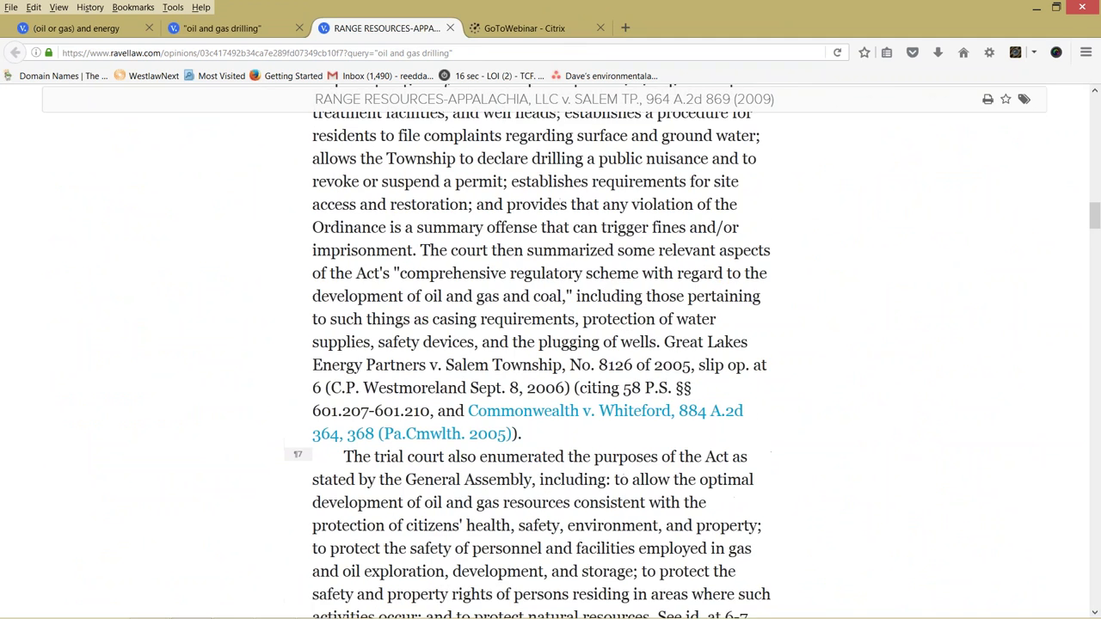
scroll(566, 321, down, 3)
scroll(566, 321, down, 11)
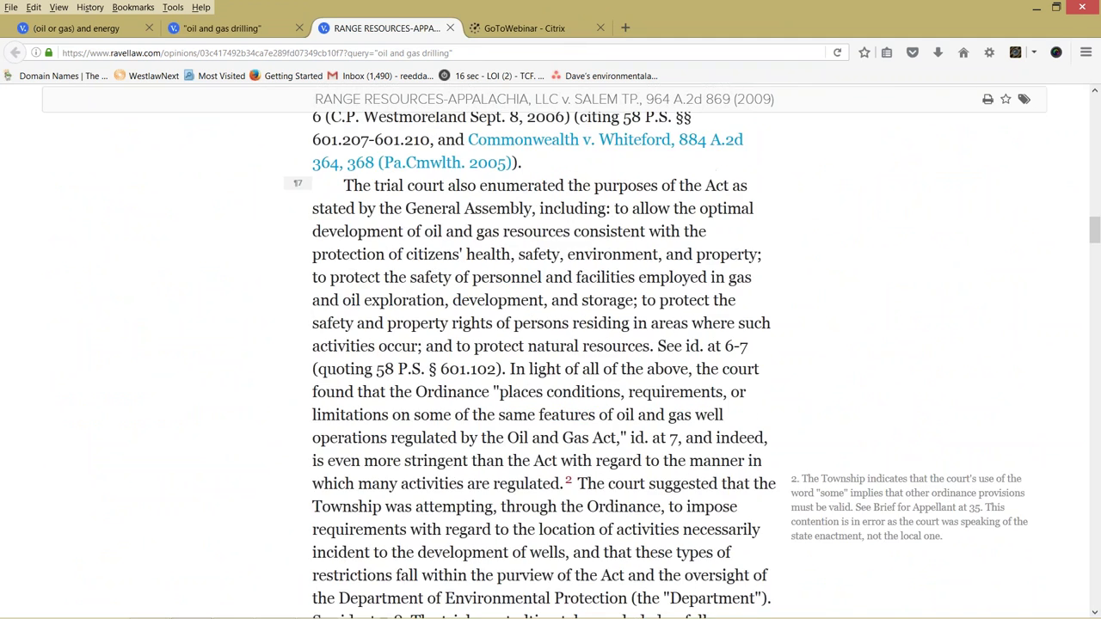
scroll(568, 325, up, 20)
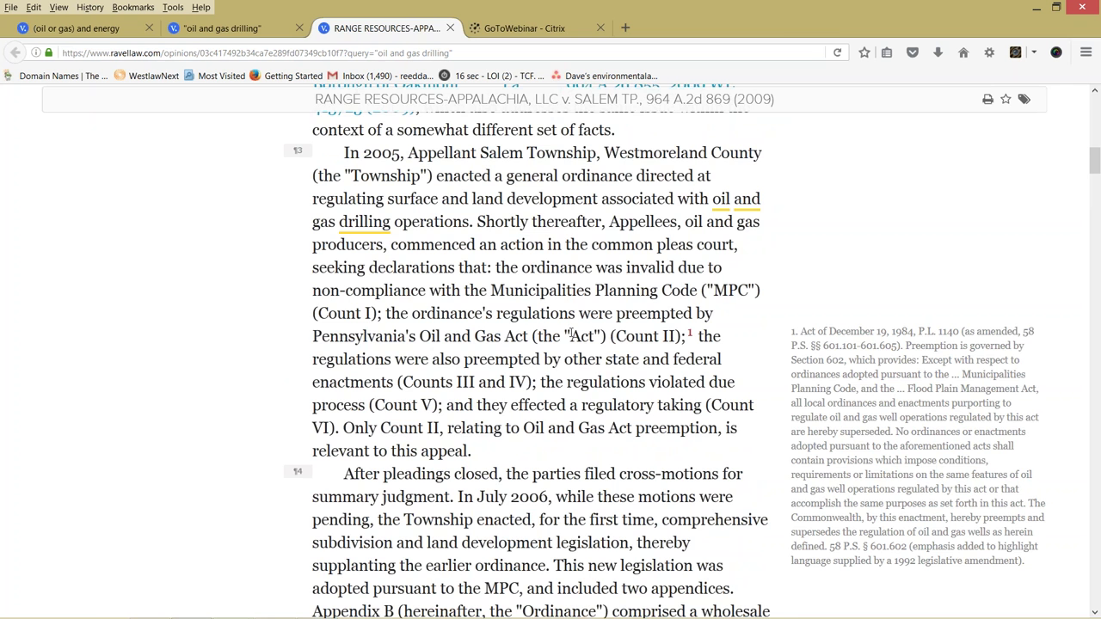
scroll(571, 334, up, 5)
scroll(566, 327, up, 12)
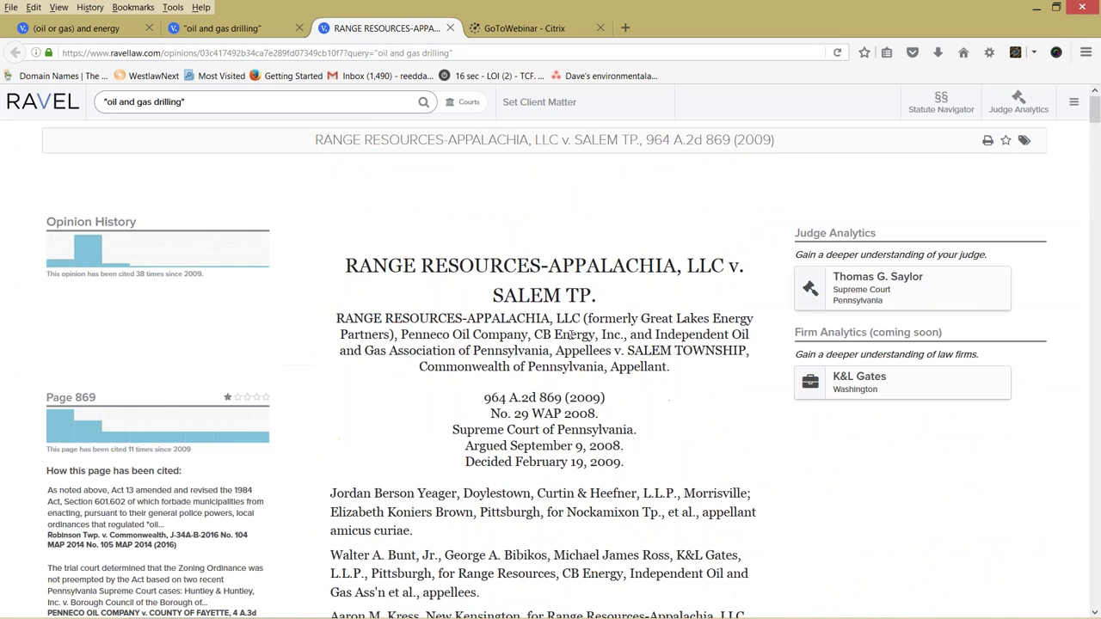
scroll(568, 334, down, 2)
scroll(566, 334, down, 1)
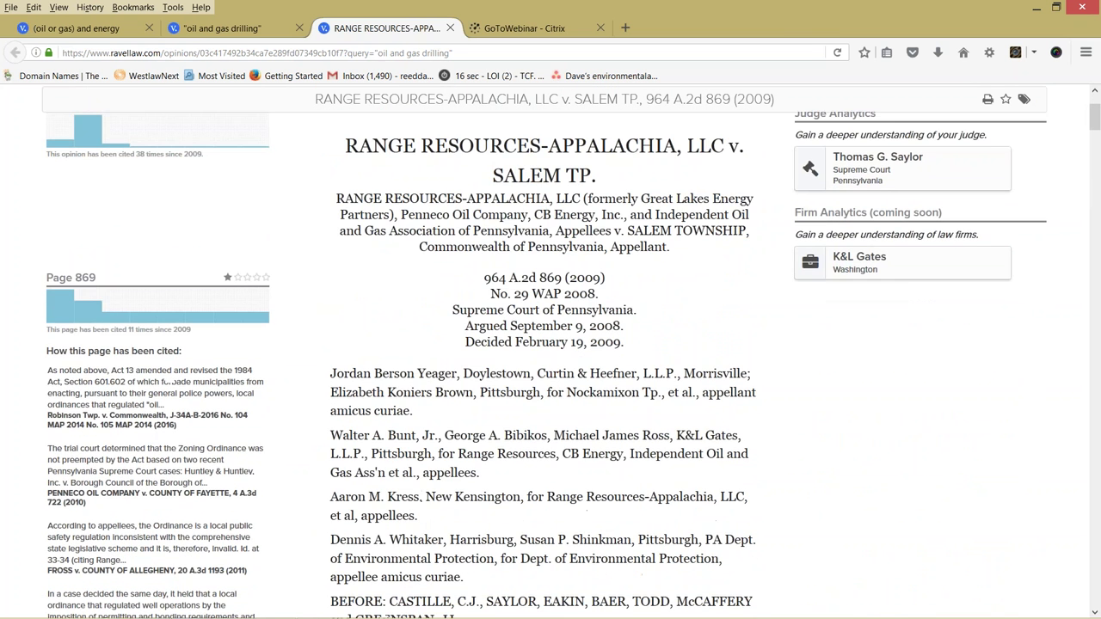
scroll(567, 334, up, 1)
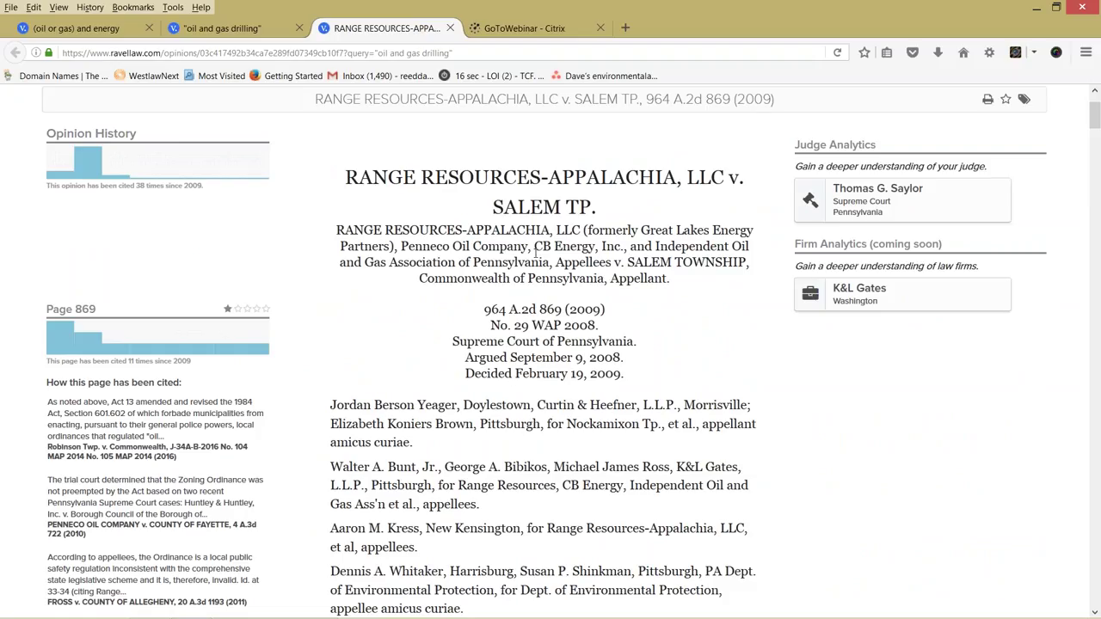
Return to the search results map, inspect Hoffman Min. v. Zoning Hearing Bd. among the linked cases and clear the selection
click(240, 32)
mouse_move(398, 535)
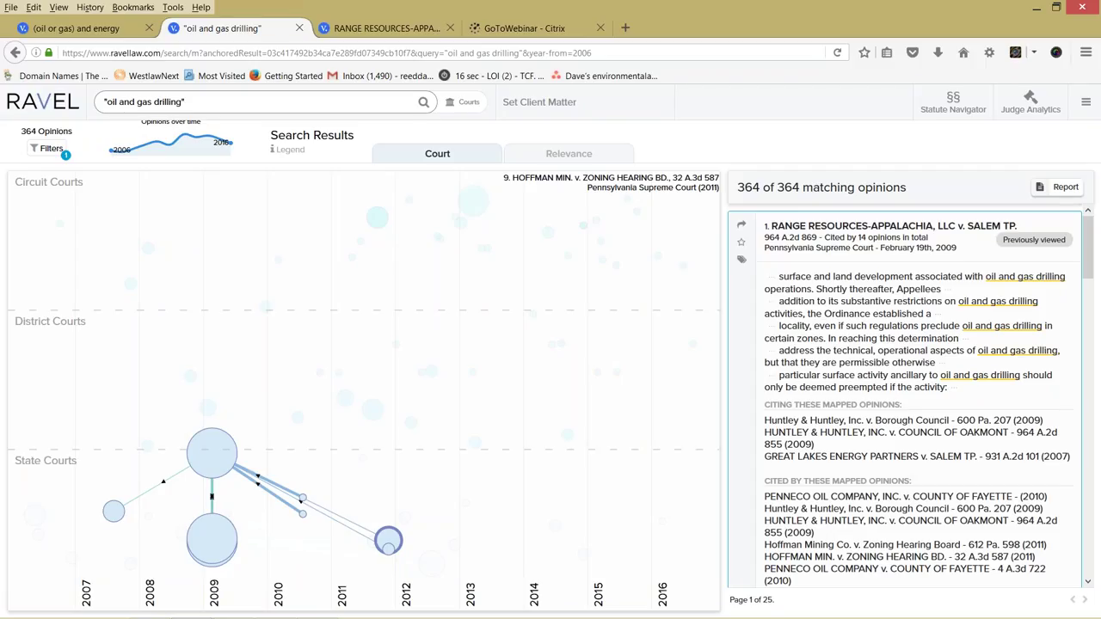
click(387, 332)
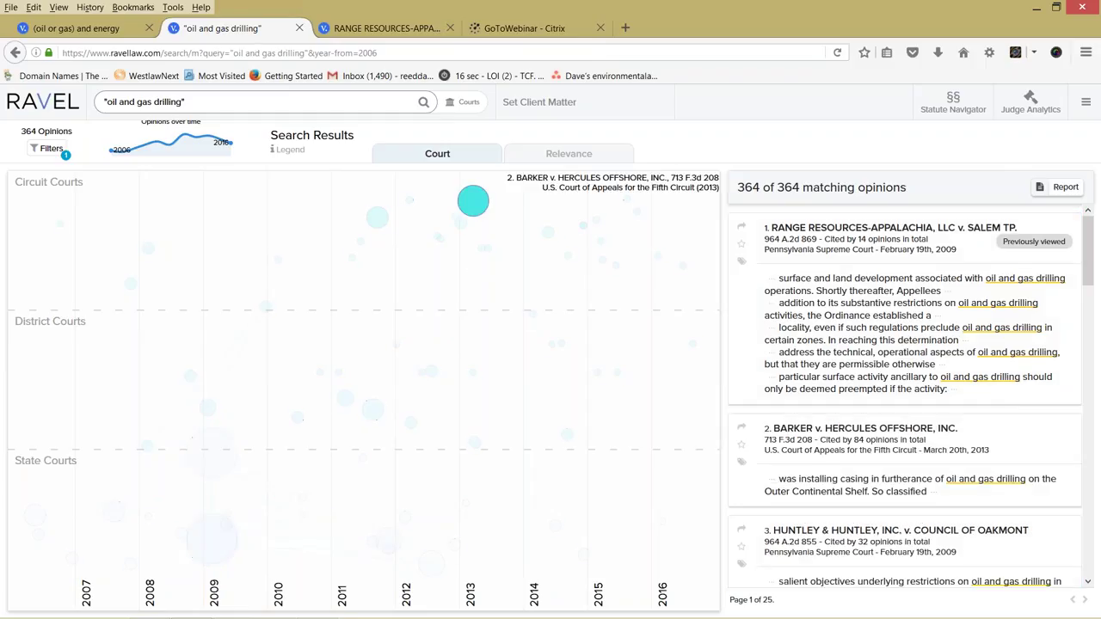
Re-enter the exact phrase "oil and gas drilling" as the search query and run the search
click(259, 98)
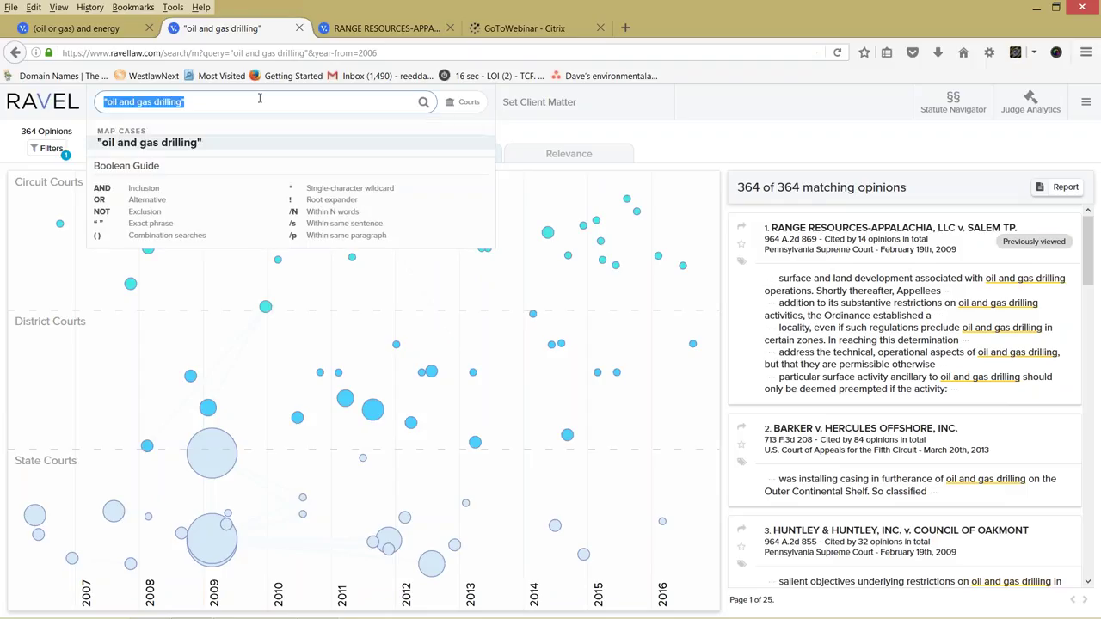
text(oil)
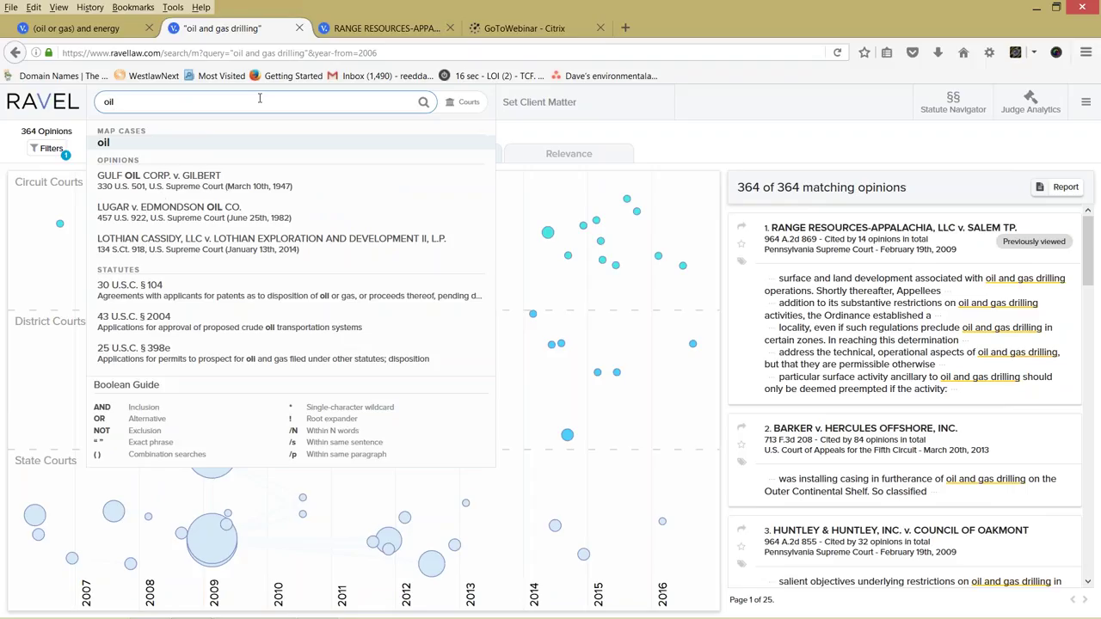
key(BackSpace)
key(BackSpace)
key(BackSpace)
key(BackSpace)
text(*oil )
text(and gas )
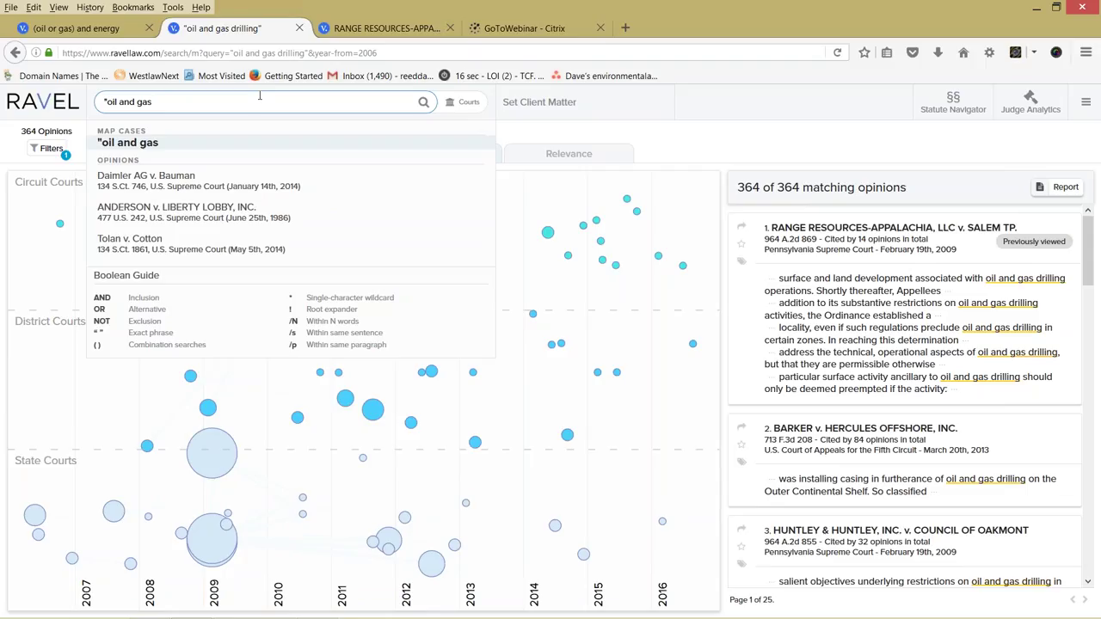
text(drilling")
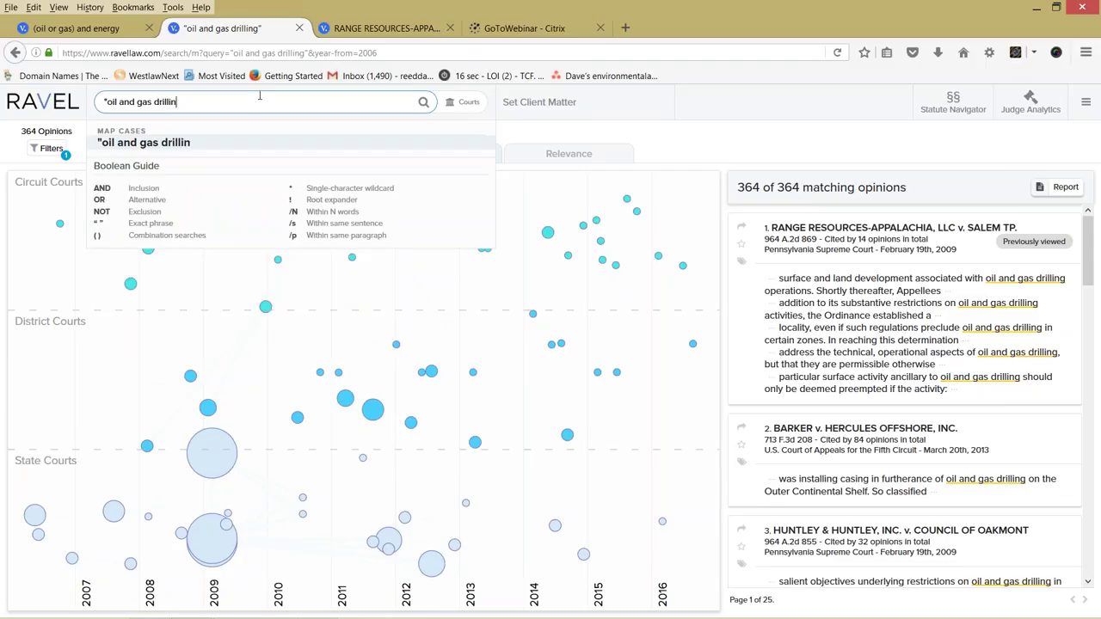
key(Return)
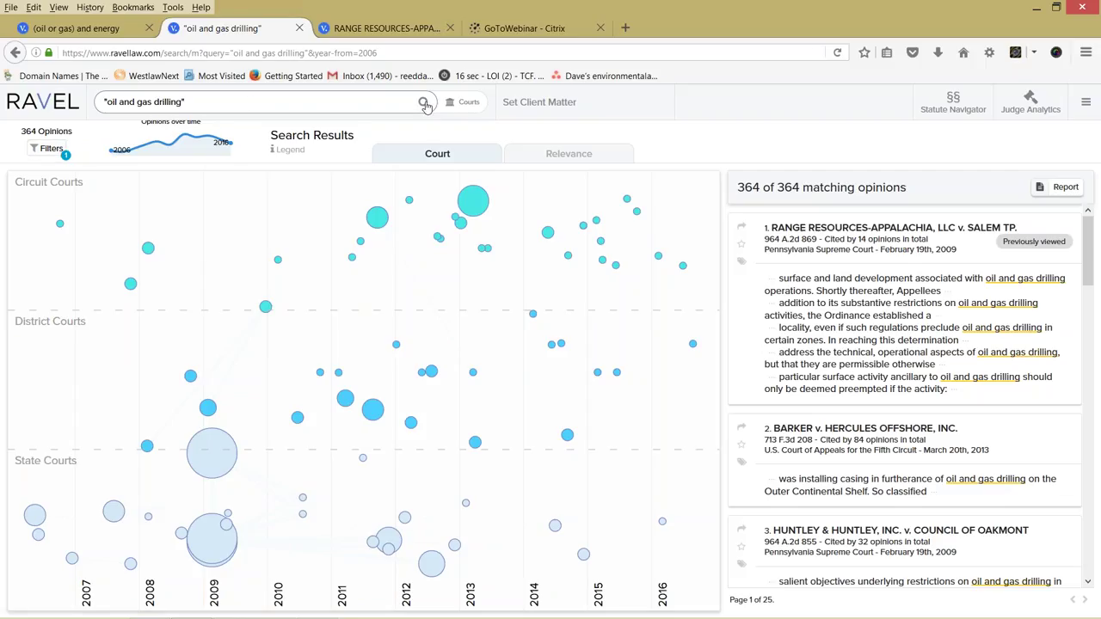
click(259, 101)
click(186, 152)
Clear the active filter, then filter the results to opinions containing "safe drinking water act" from the last 10 years
click(53, 150)
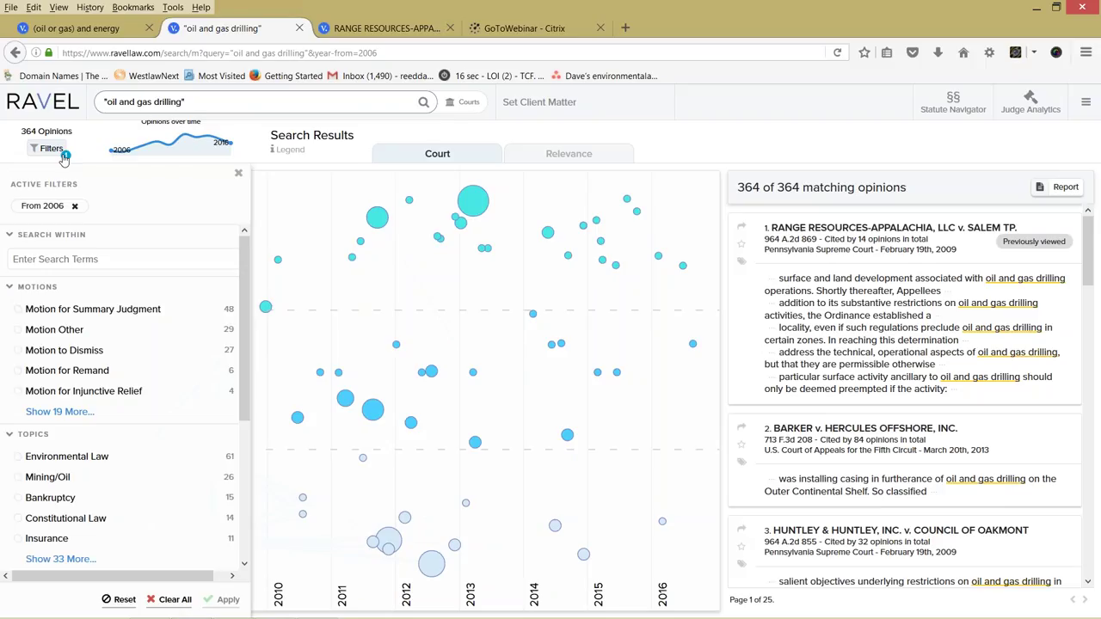
click(170, 601)
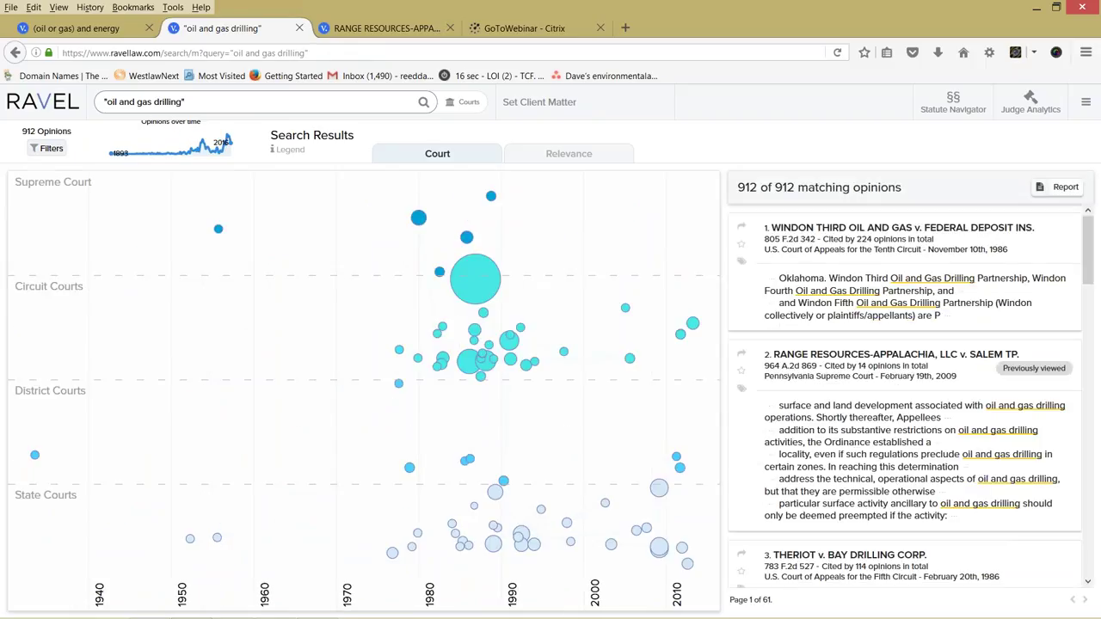
click(69, 253)
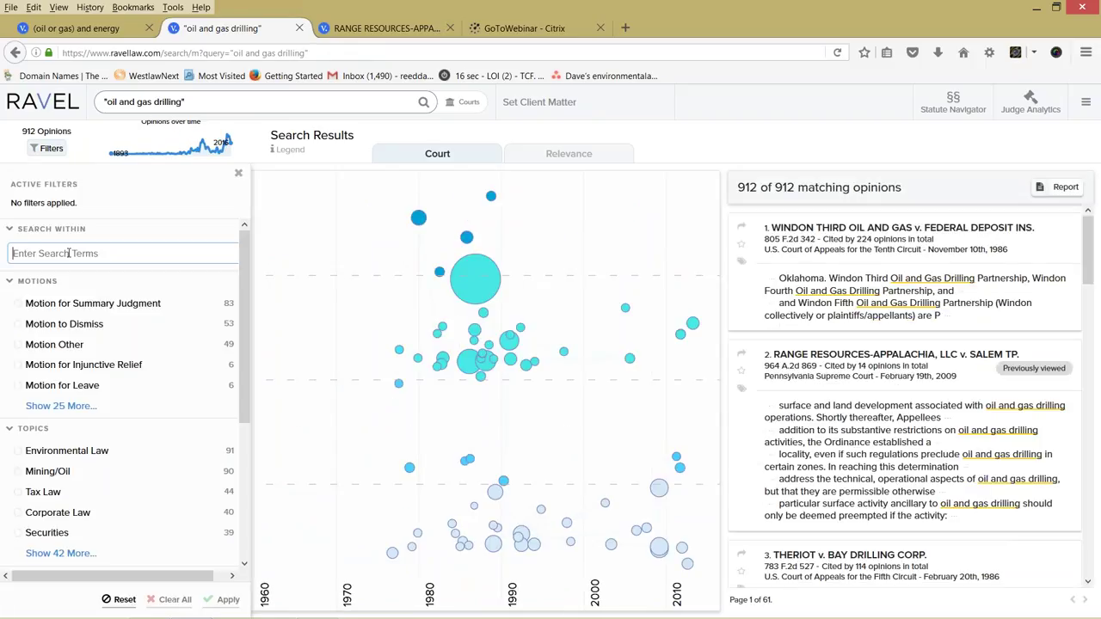
text("safe drinking water act")
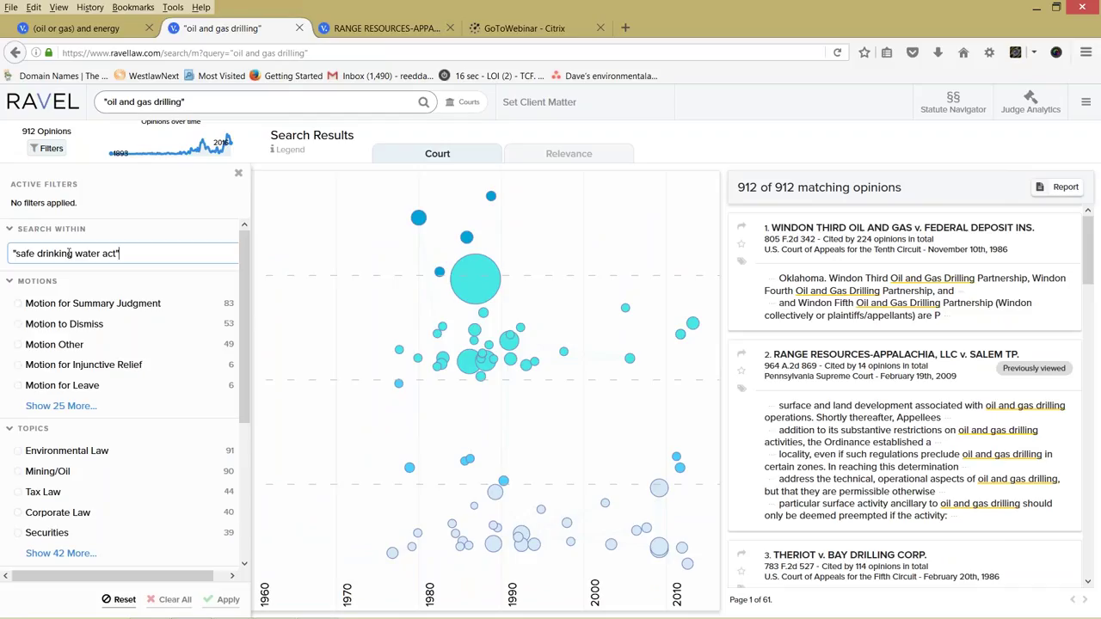
key(Return)
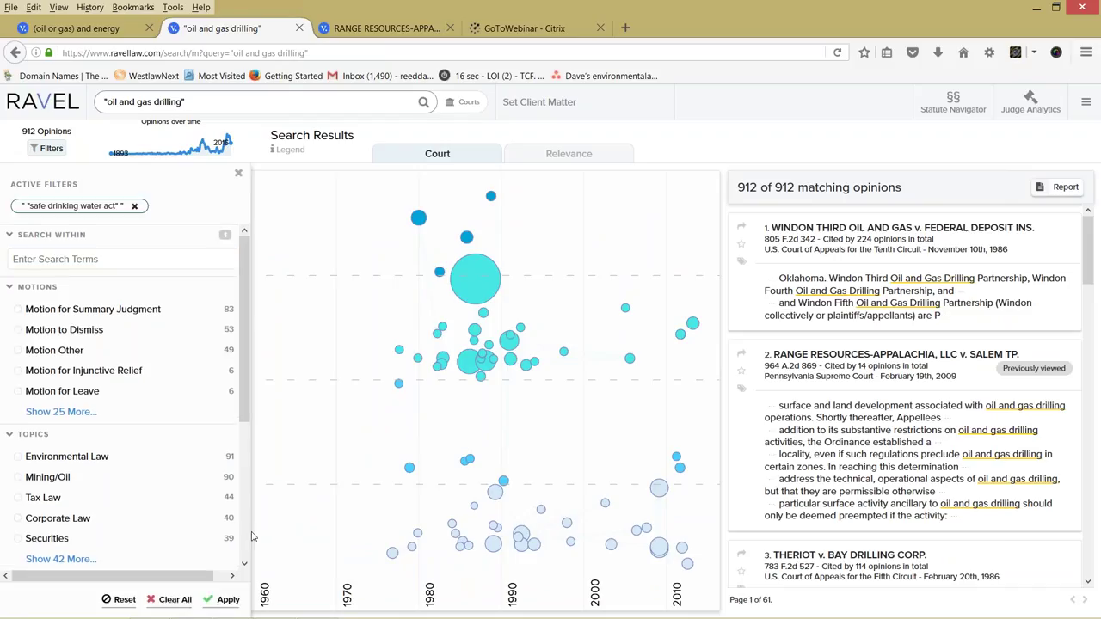
scroll(248, 546, down, 3)
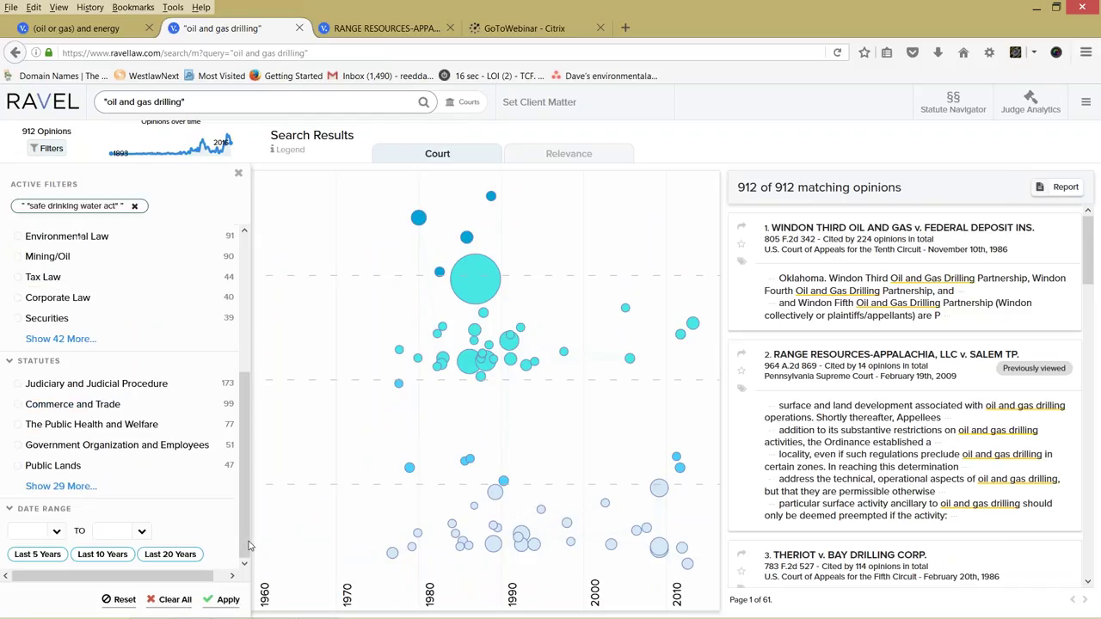
click(101, 554)
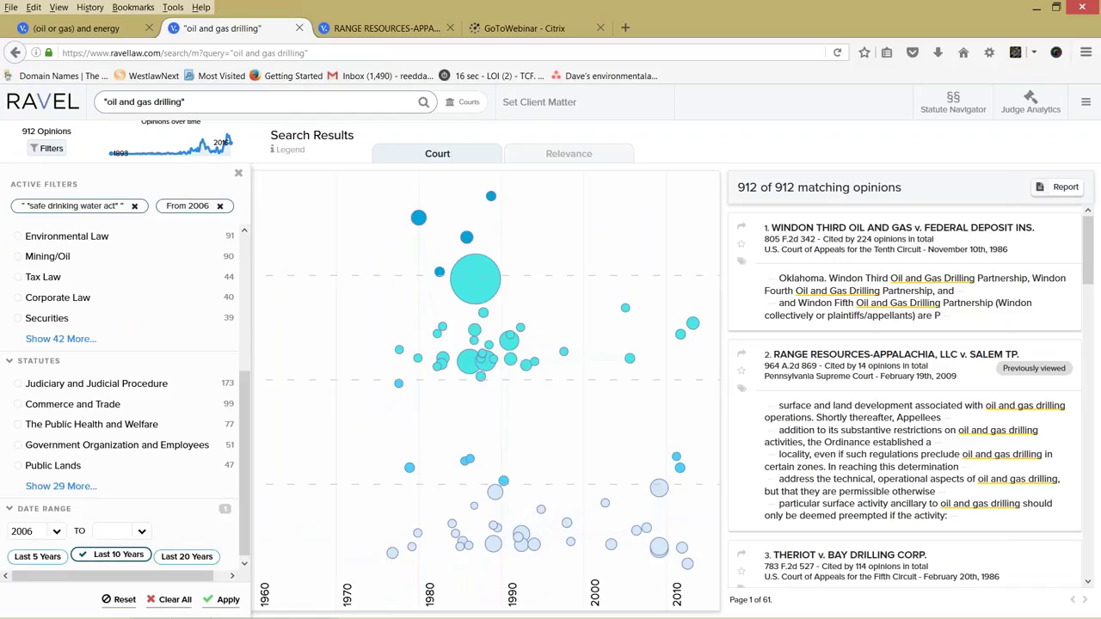
click(228, 600)
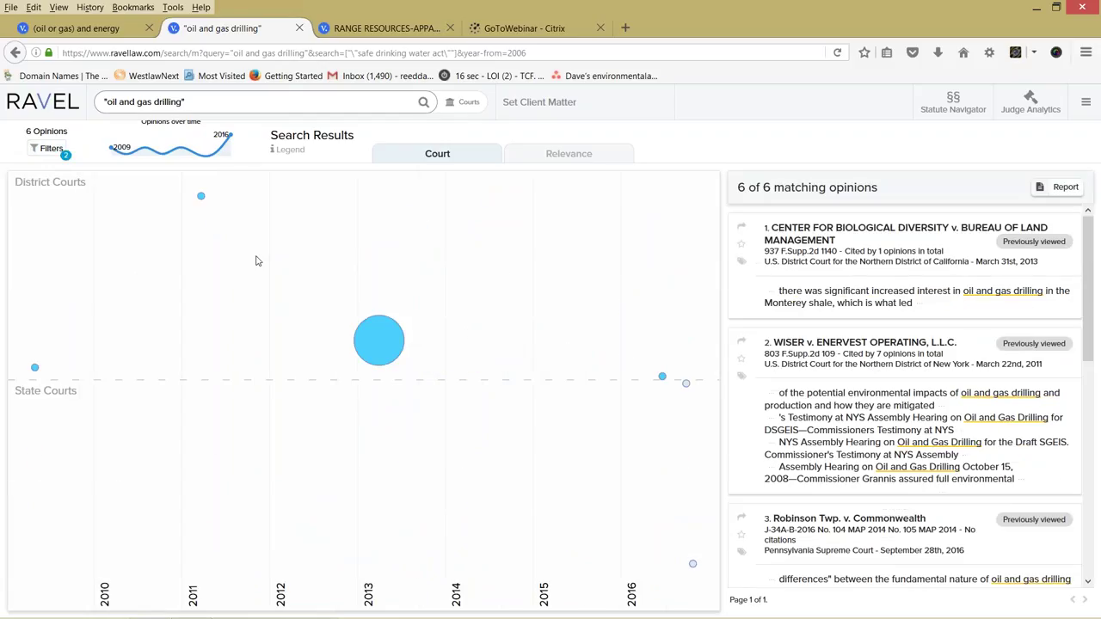
Select the October 2016 Pennsylvania Commonwealth Court case on the results map, open its opinion in a new tab and switch to it
mouse_move(378, 336)
mouse_move(694, 570)
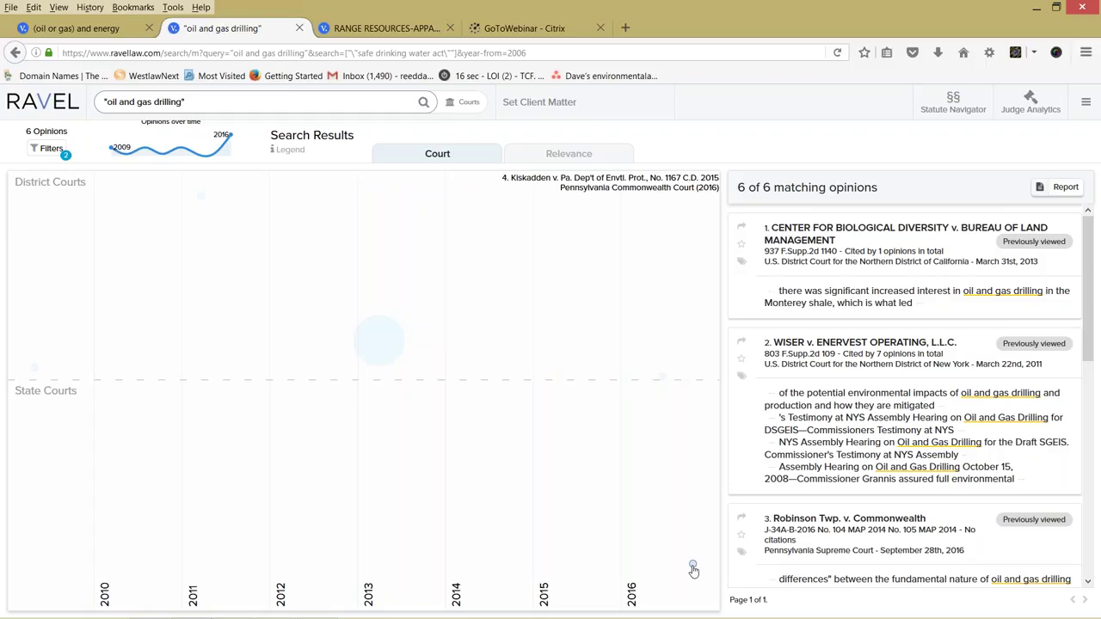
click(693, 570)
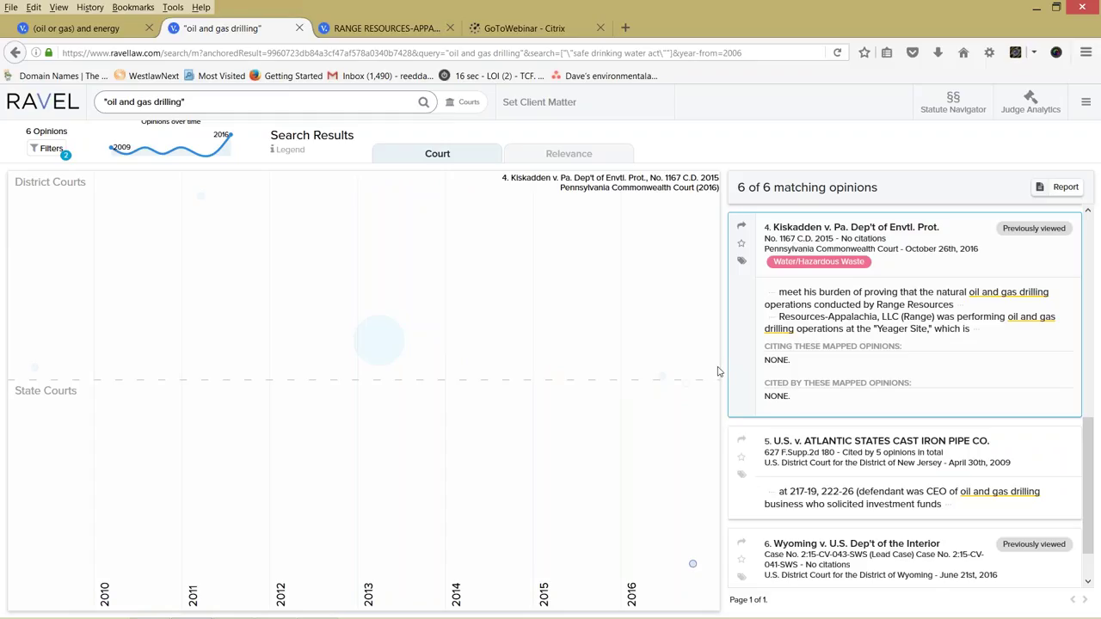
right_click(858, 226)
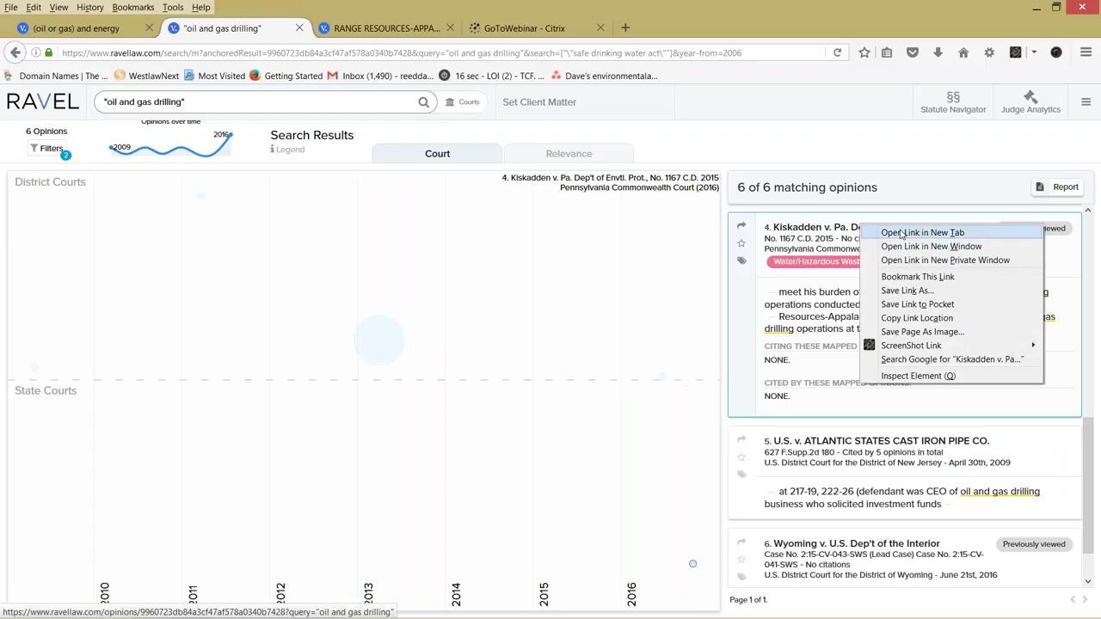
click(895, 231)
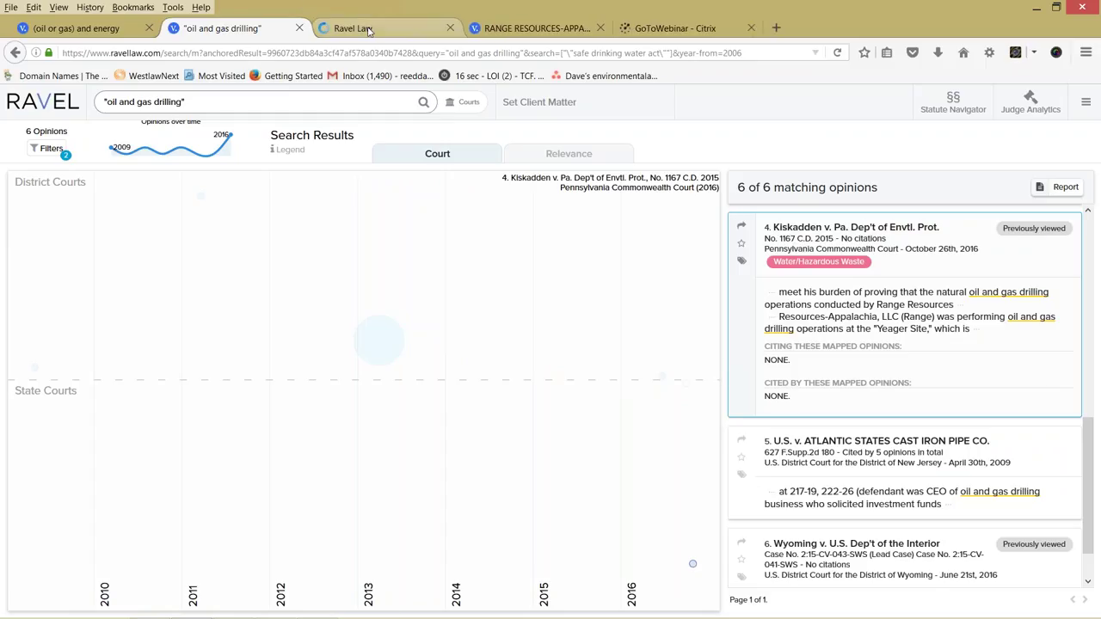
click(369, 29)
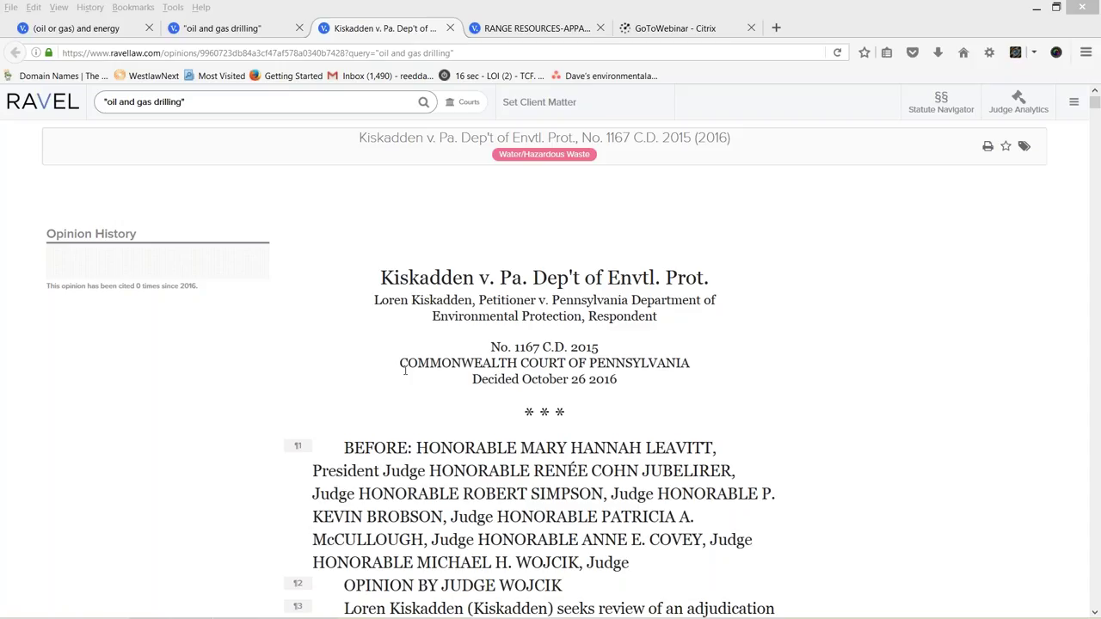
Search for the two exact phrases ("right to clean") ("right to a clean") without an operator between them
click(281, 106)
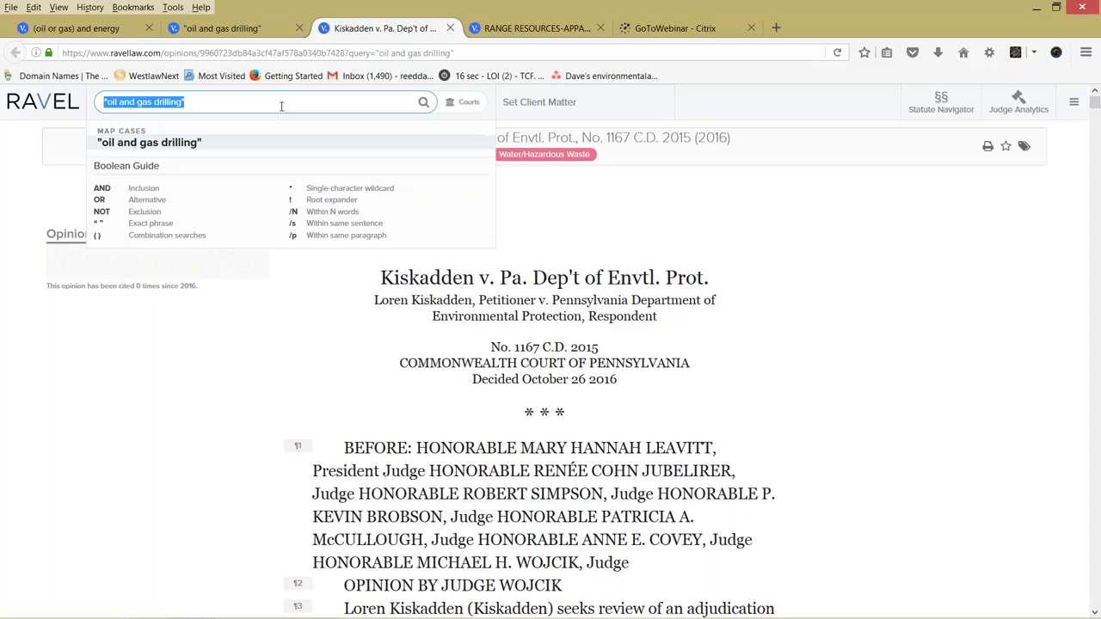
text("right)
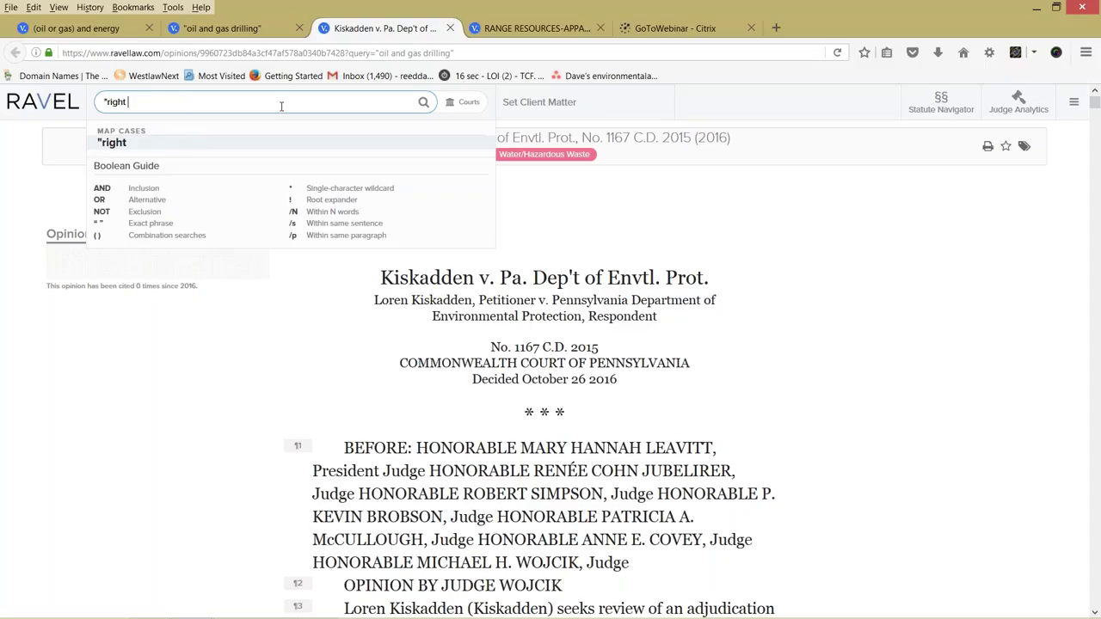
text( to)
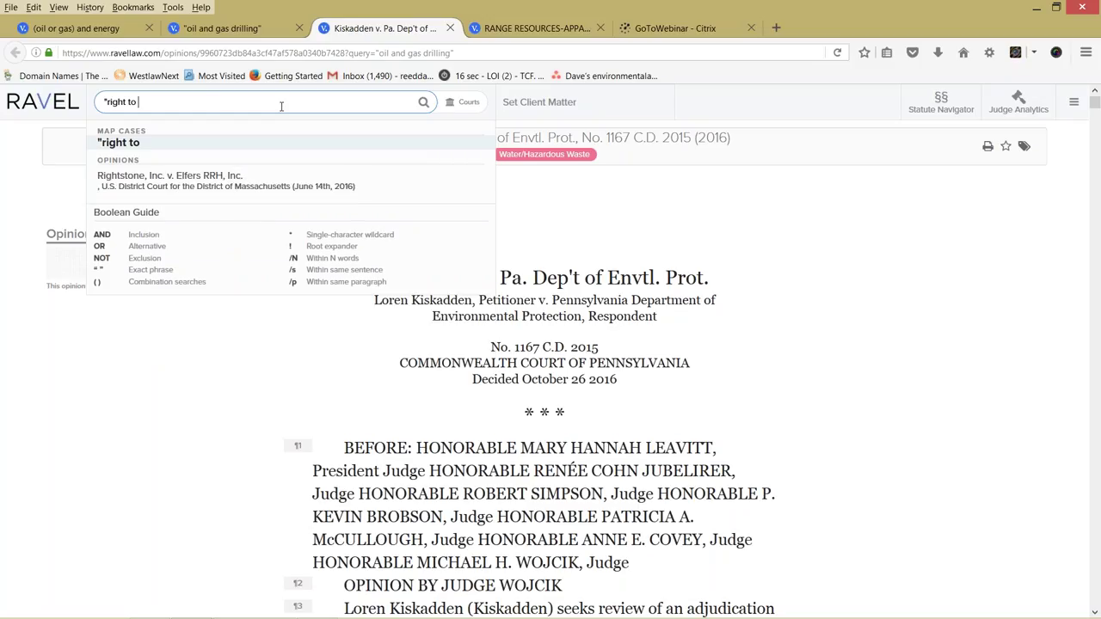
text( clean")
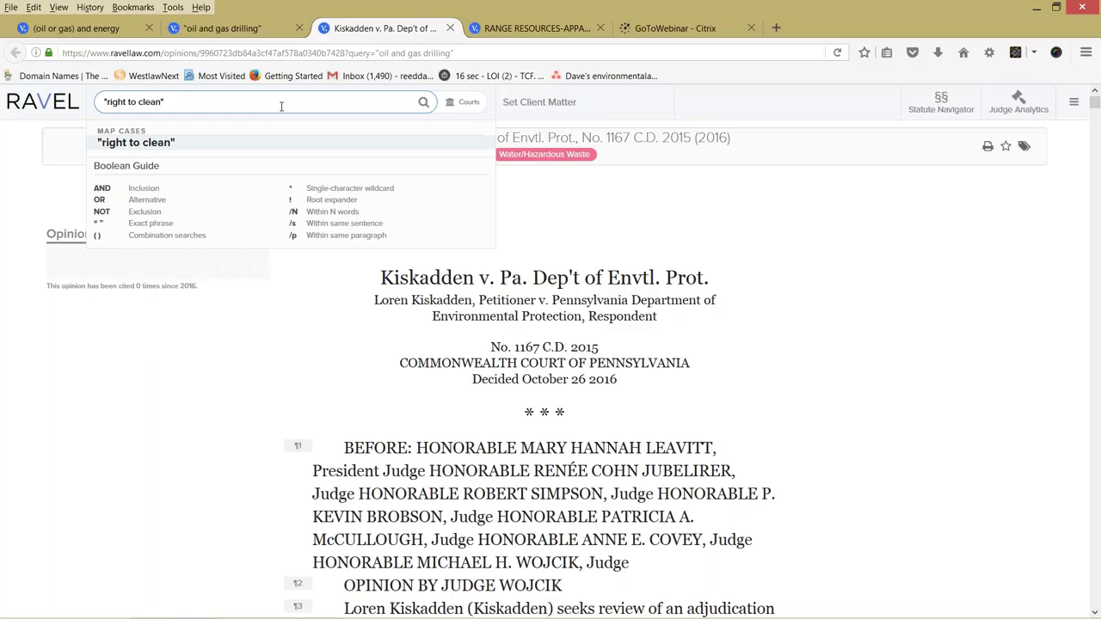
text() ()
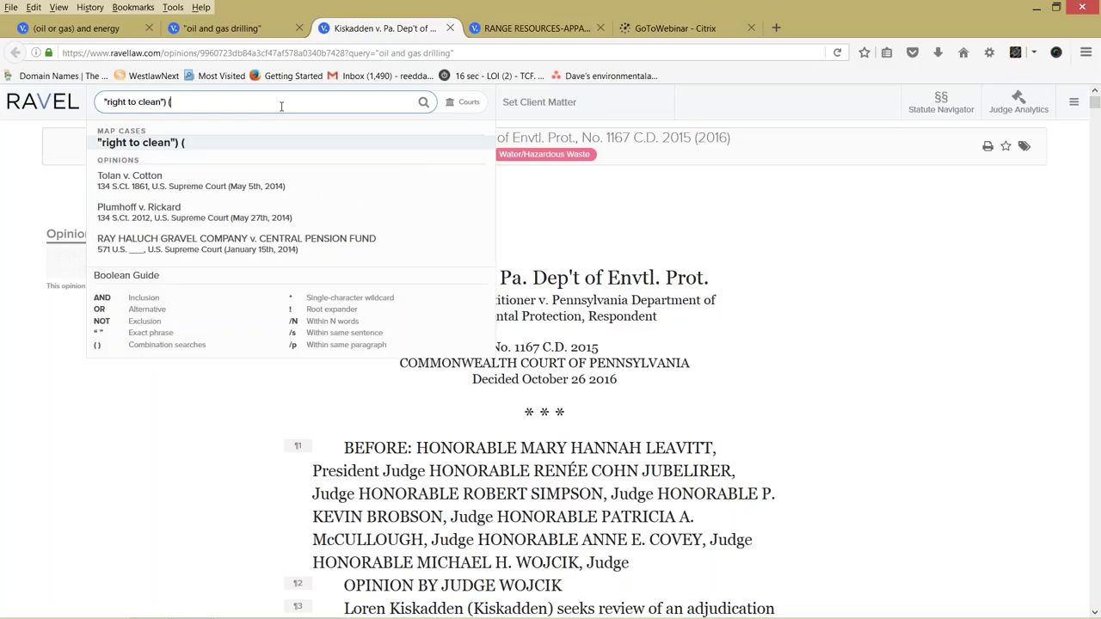
text("right to a clean"))
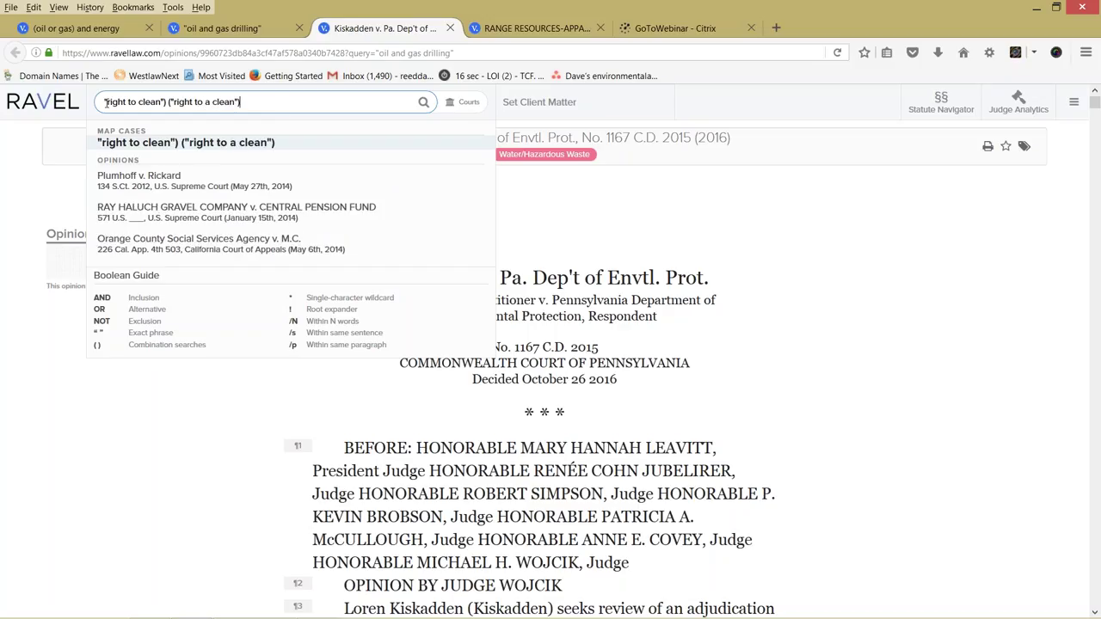
click(103, 102)
text(()
click(313, 109)
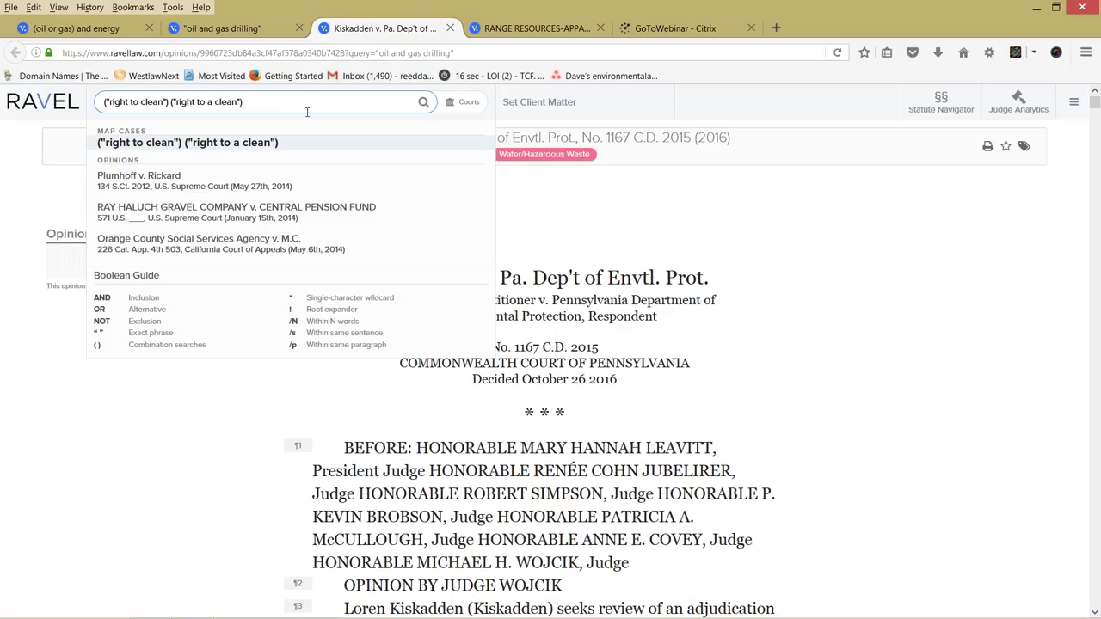
click(424, 102)
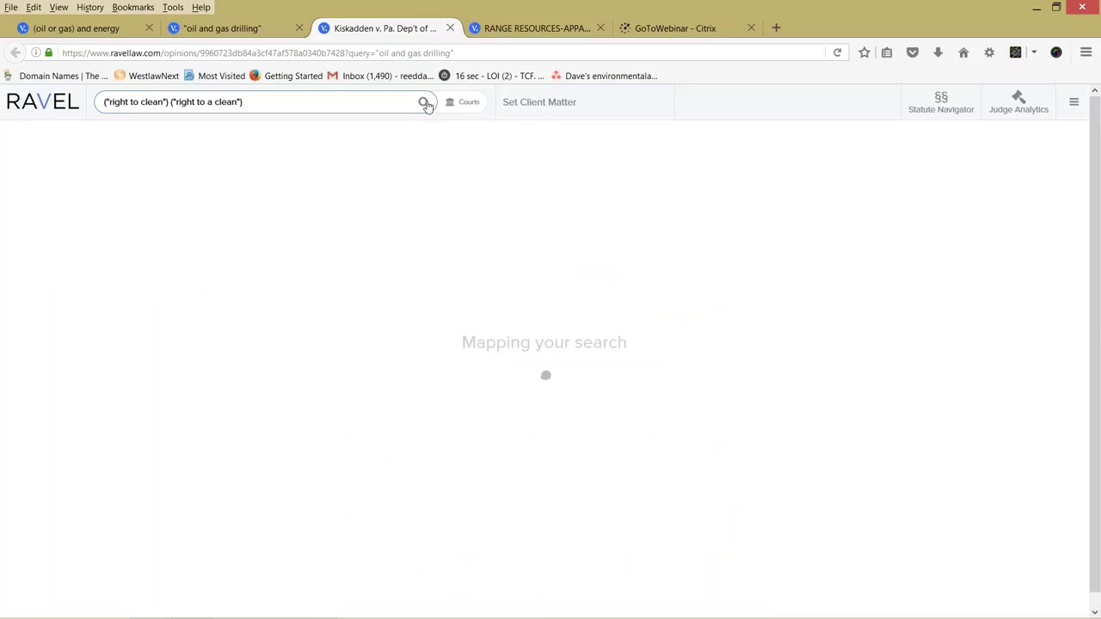
Check the filters of the two-phrase search and try to rerun its query
click(51, 149)
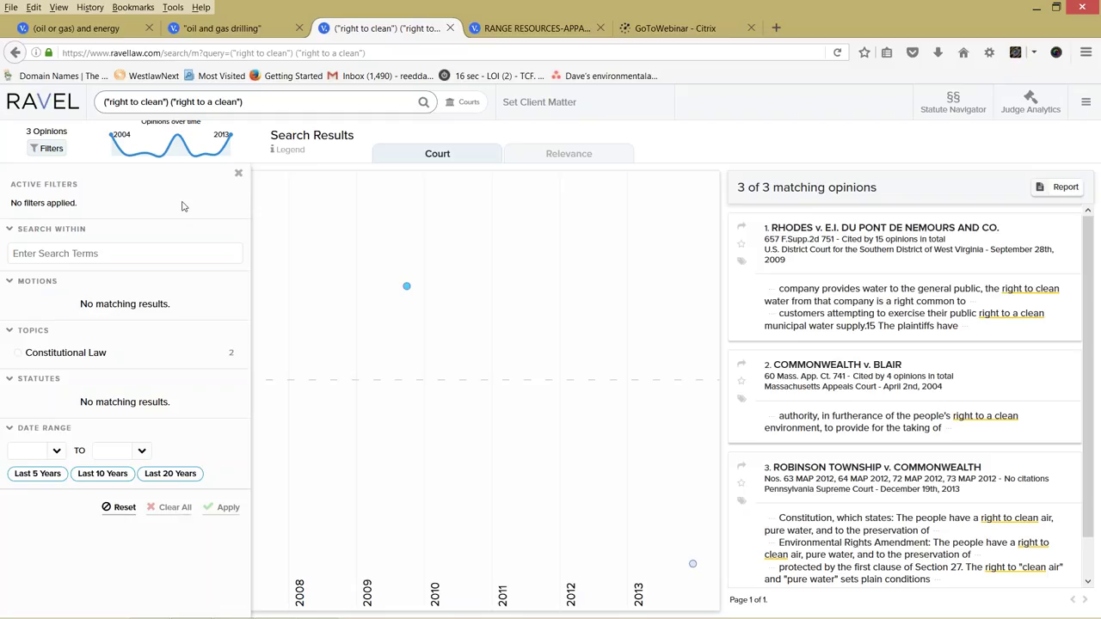
click(239, 173)
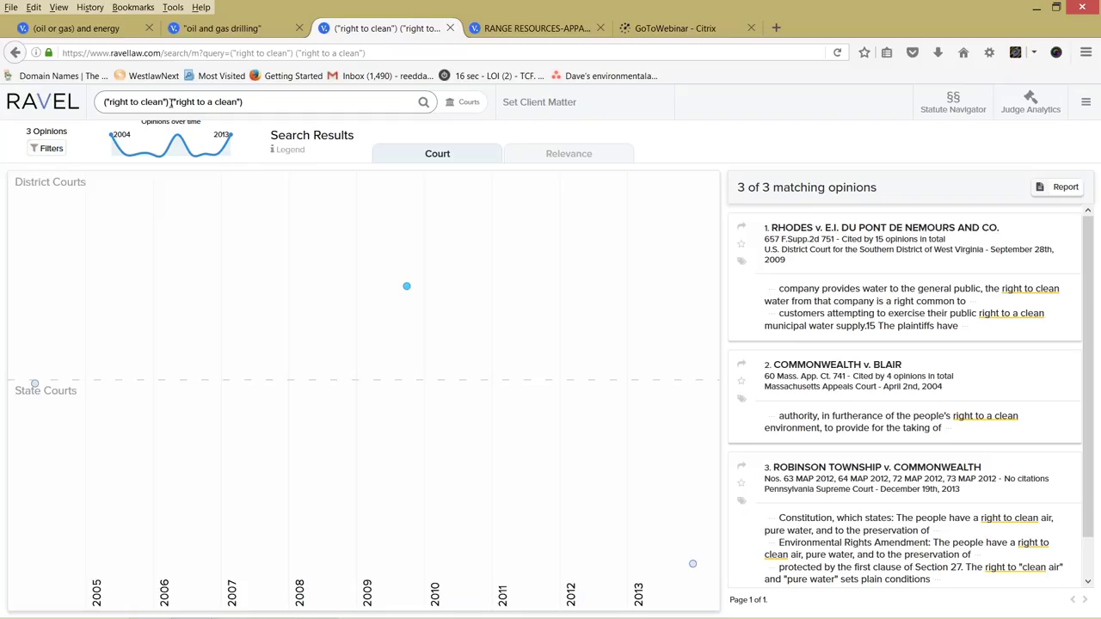
click(171, 102)
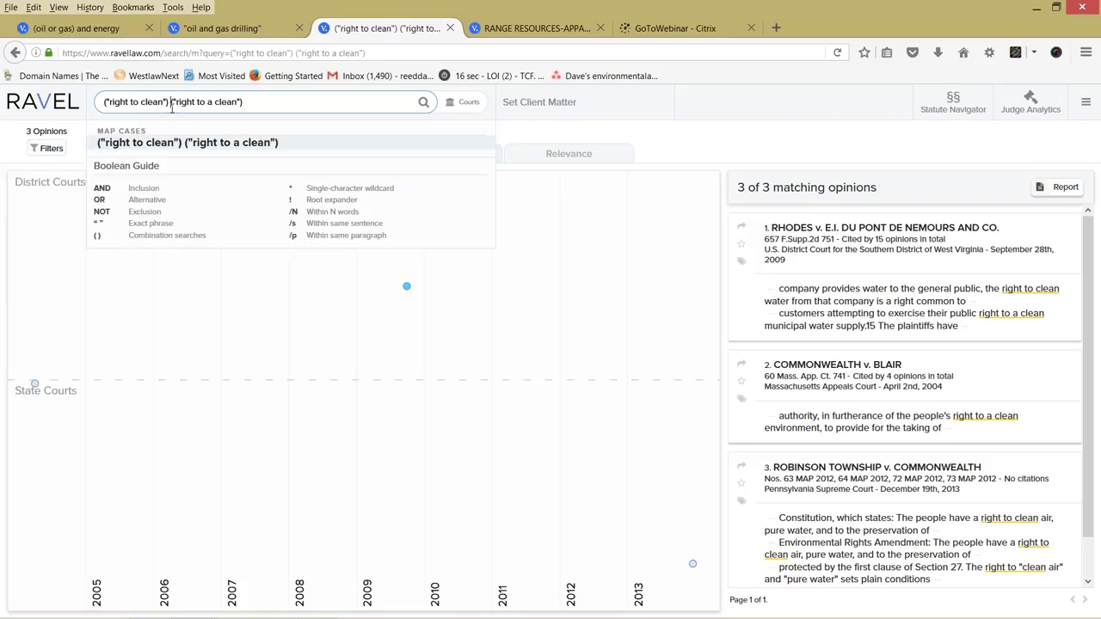
click(424, 104)
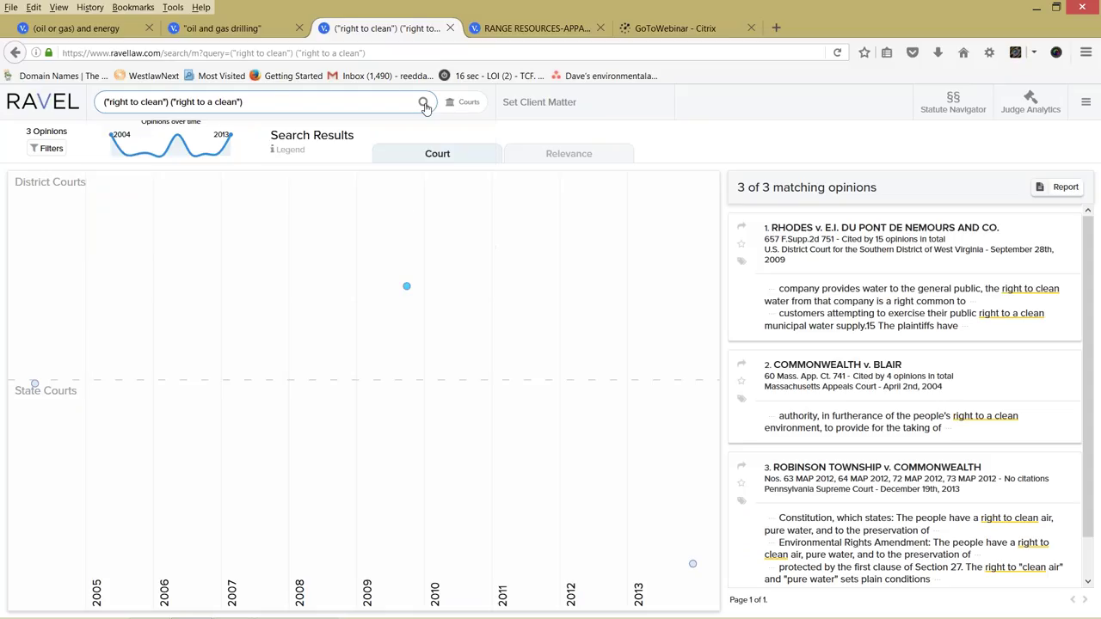
click(424, 103)
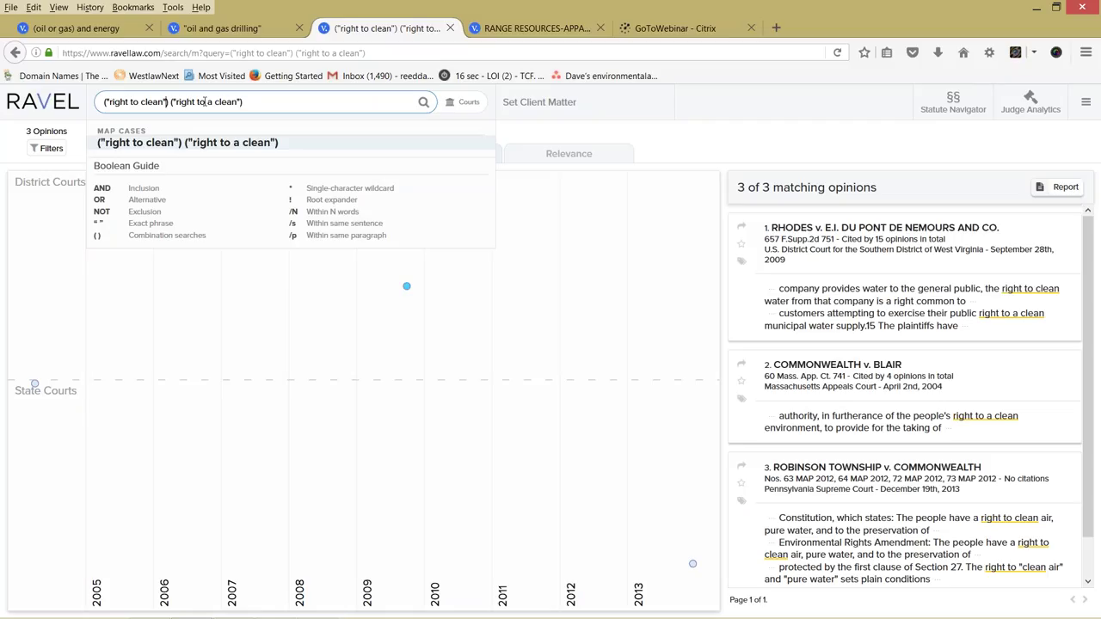
click(424, 103)
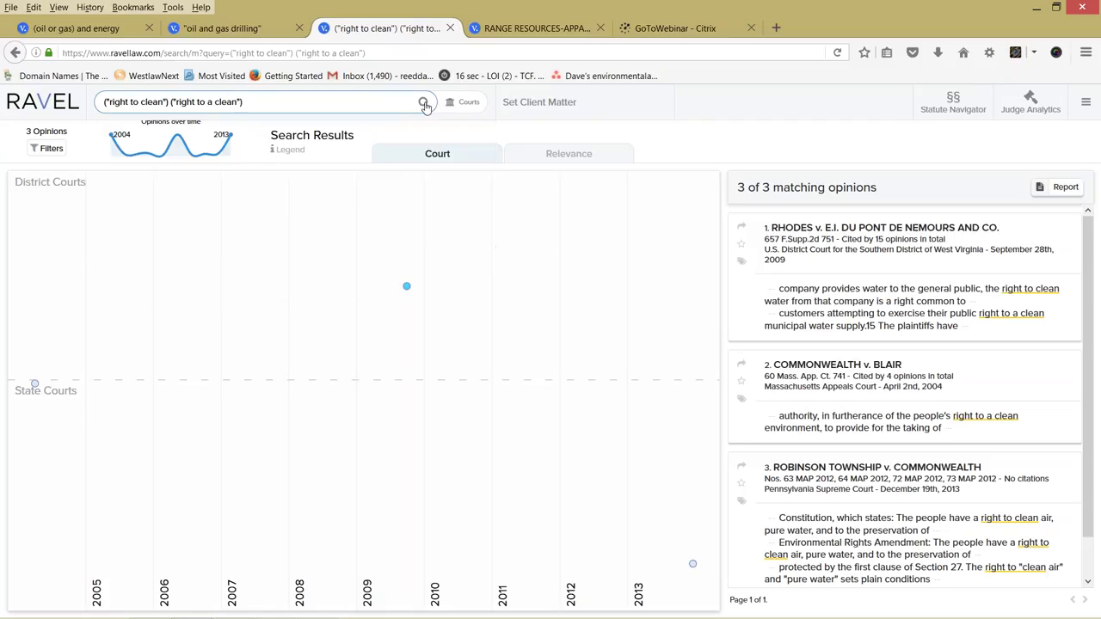
Close the two extra tabs and run the search "right to a clean" or "right to clean" from the earlier results map
click(450, 29)
click(450, 28)
click(209, 102)
text(right t)
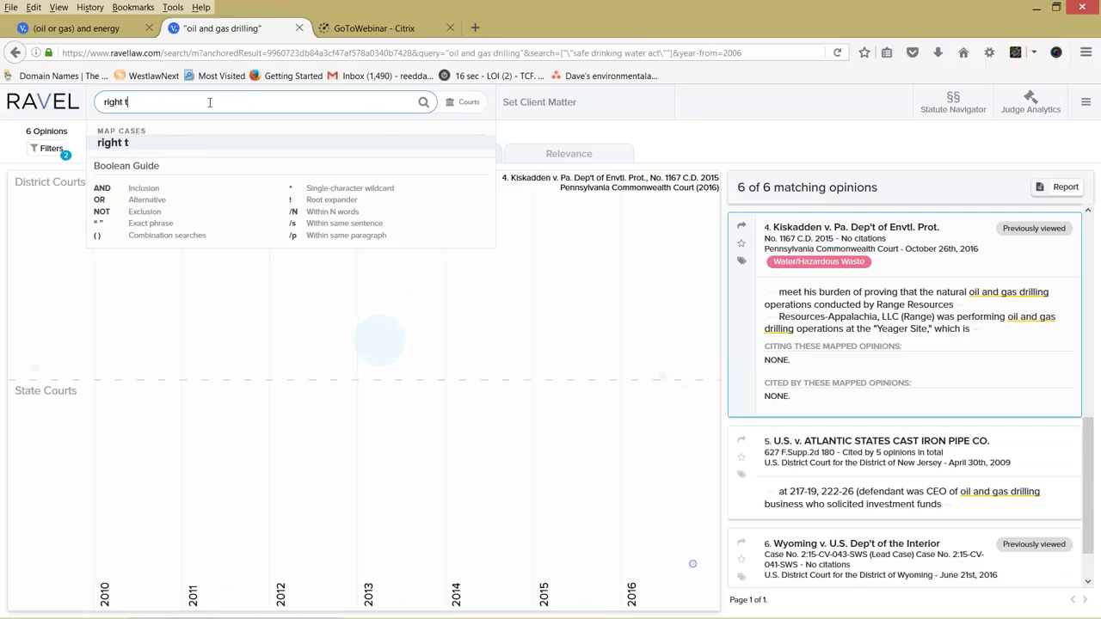
text(o a clean or "rig)
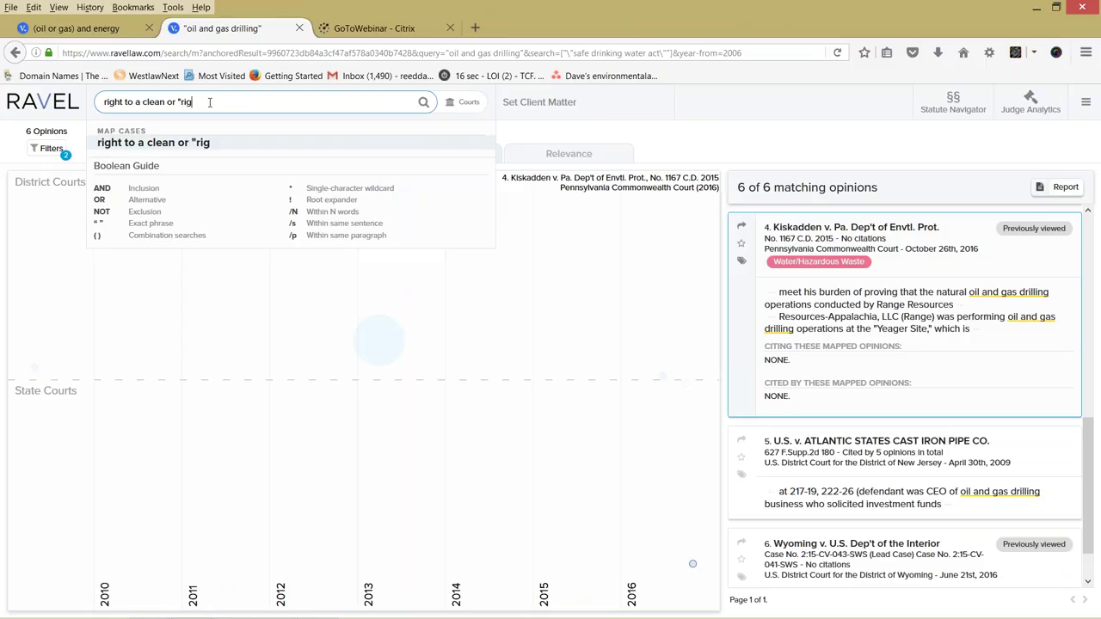
text(ht to clean")
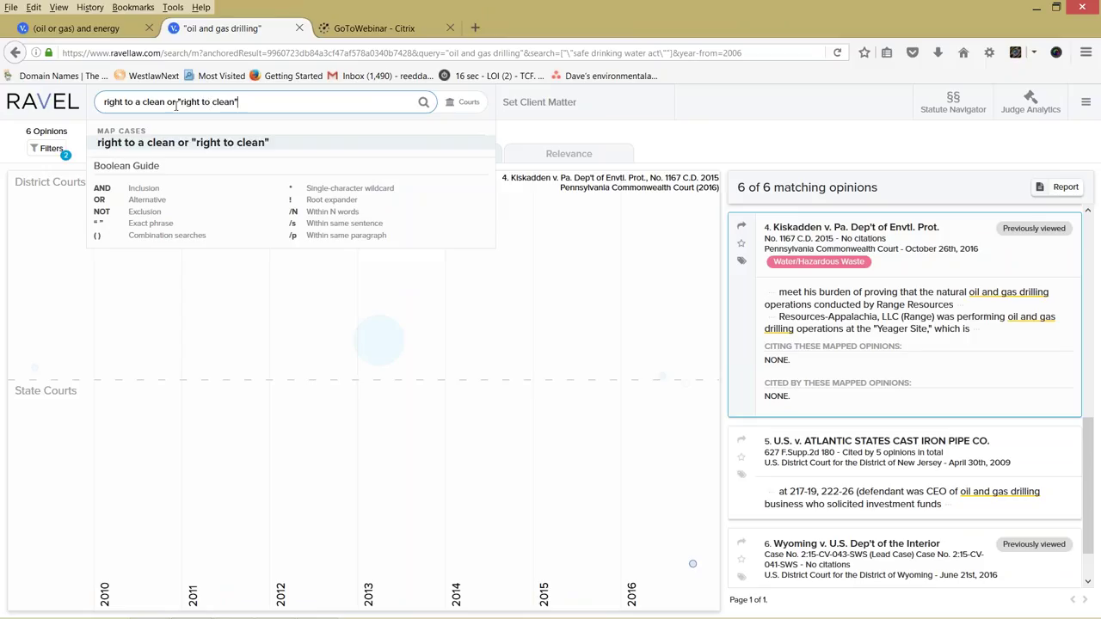
click(104, 101)
text(")
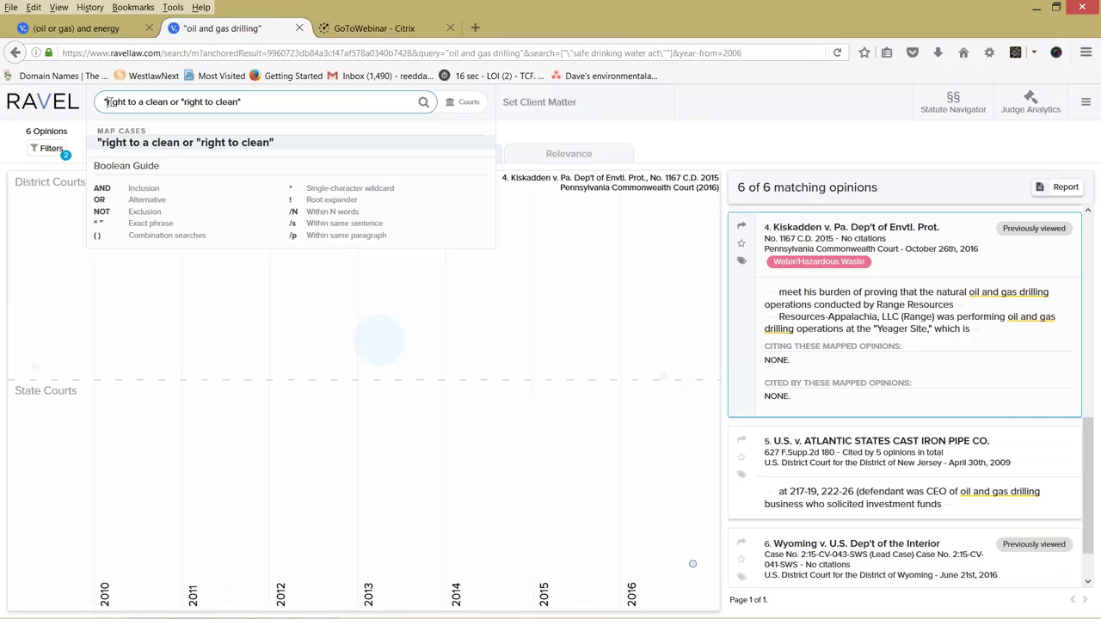
click(168, 102)
text(")
key(Return)
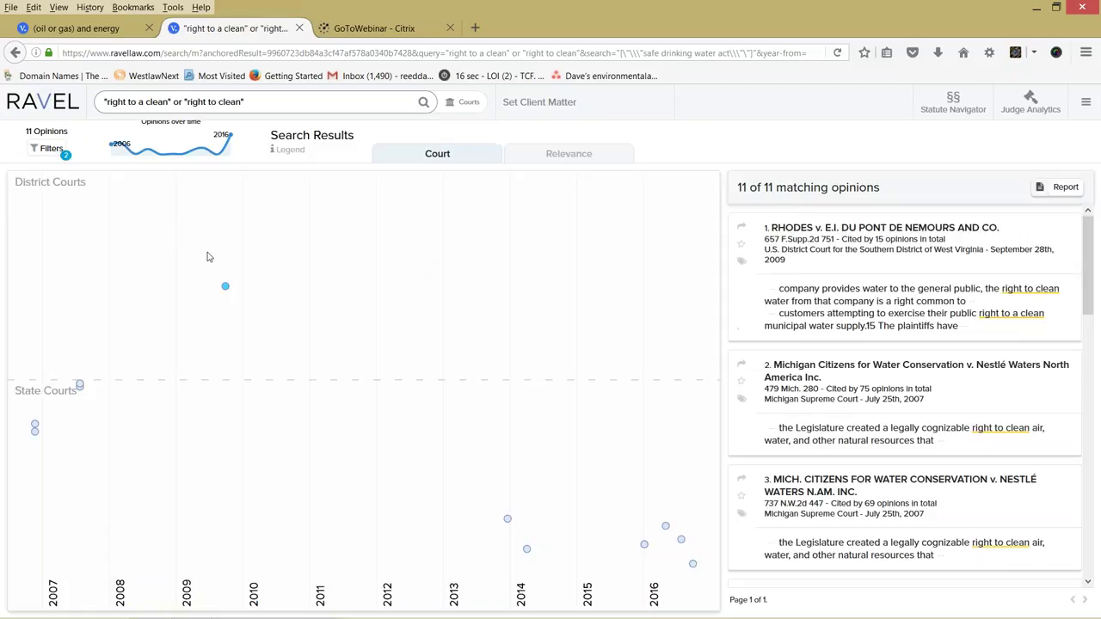
Clear all filters from the search and arrange the mapped opinions by relevance
click(49, 151)
click(174, 599)
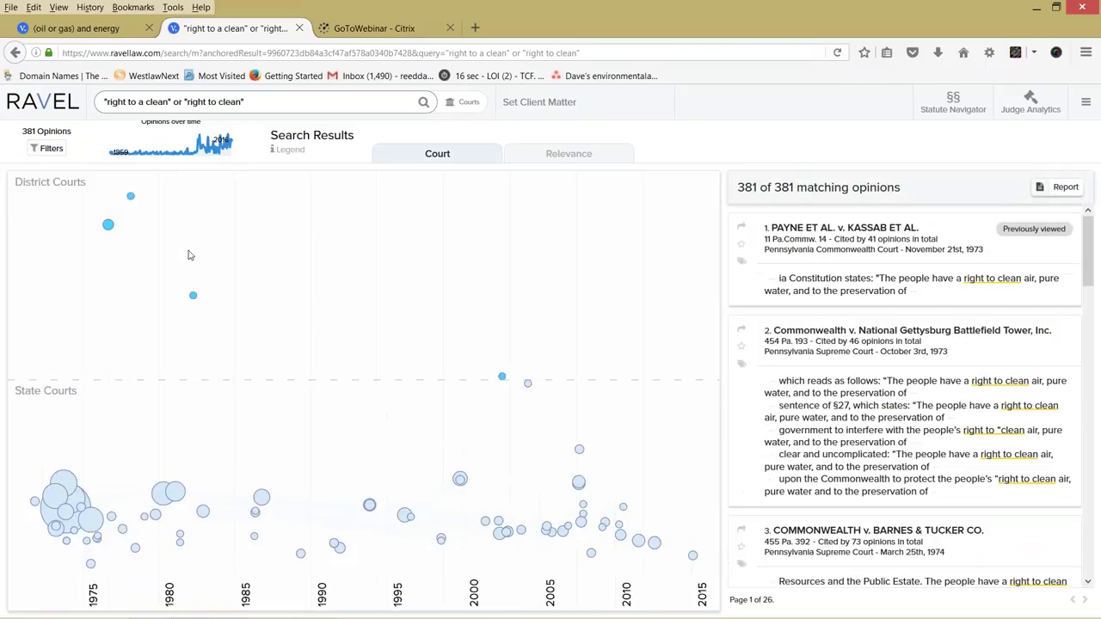
click(566, 157)
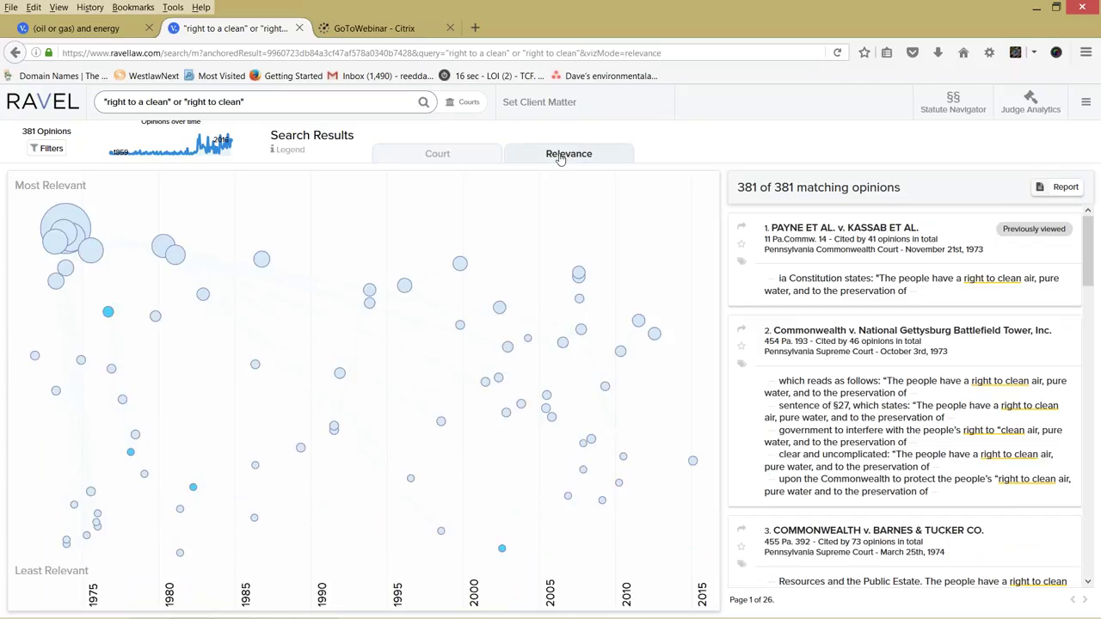
mouse_move(76, 218)
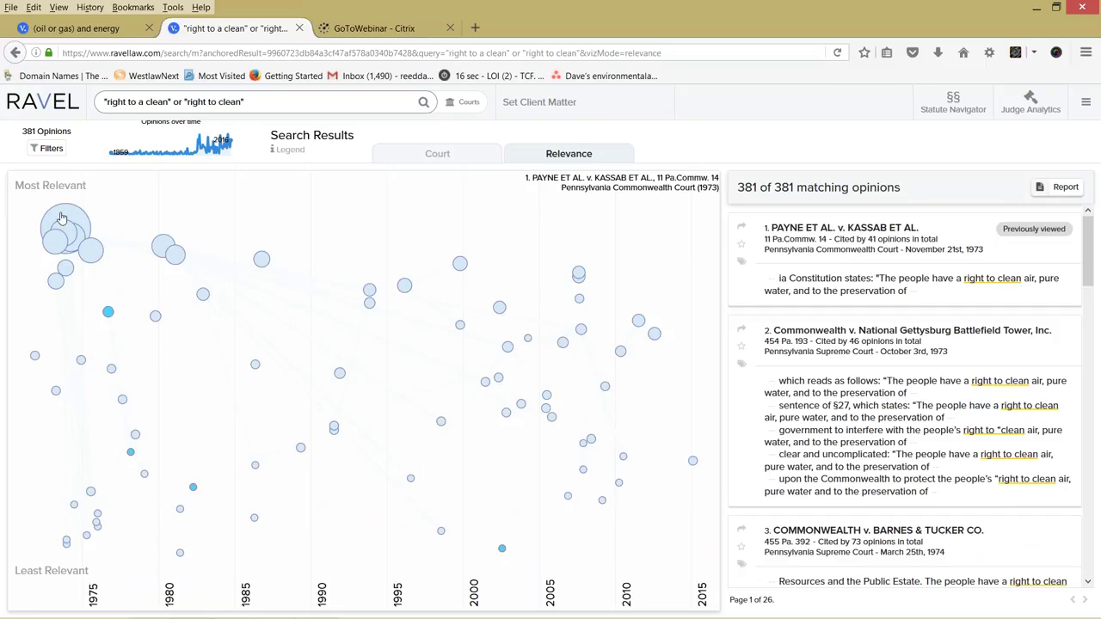
Examine the citation links of the top-ranked 1973 opinion and of several other opinions on the relevance map
click(62, 219)
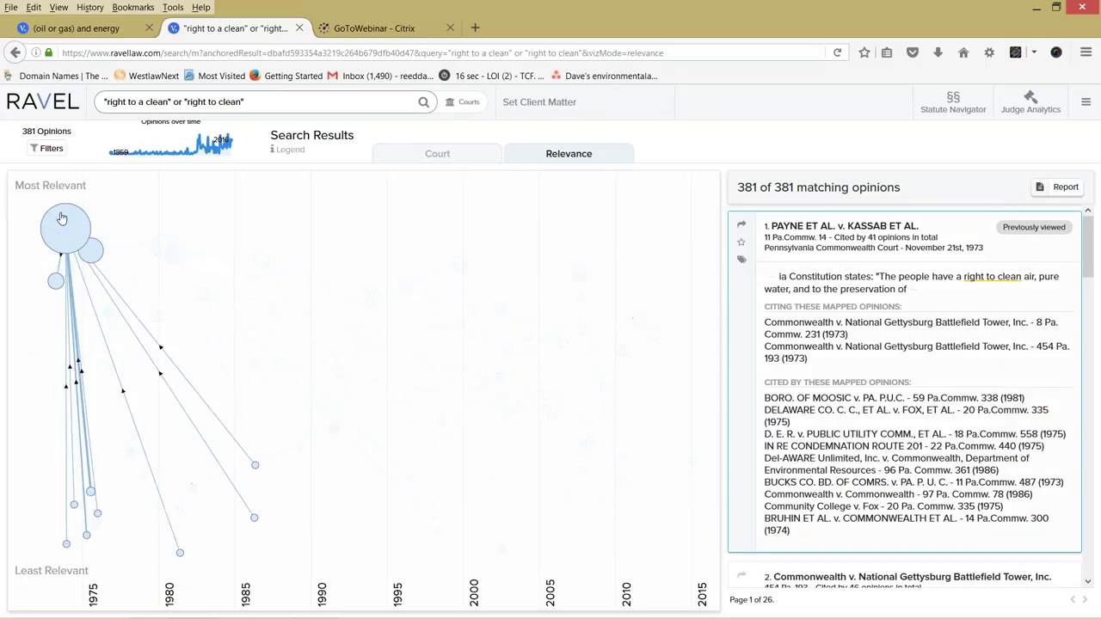
click(124, 209)
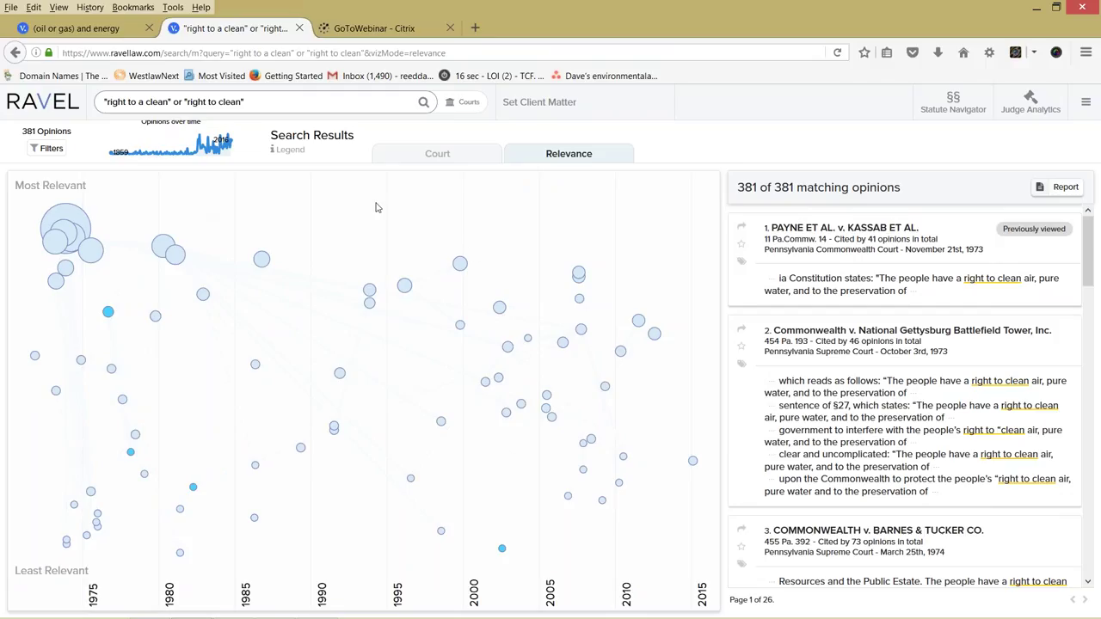
mouse_move(65, 228)
mouse_move(581, 275)
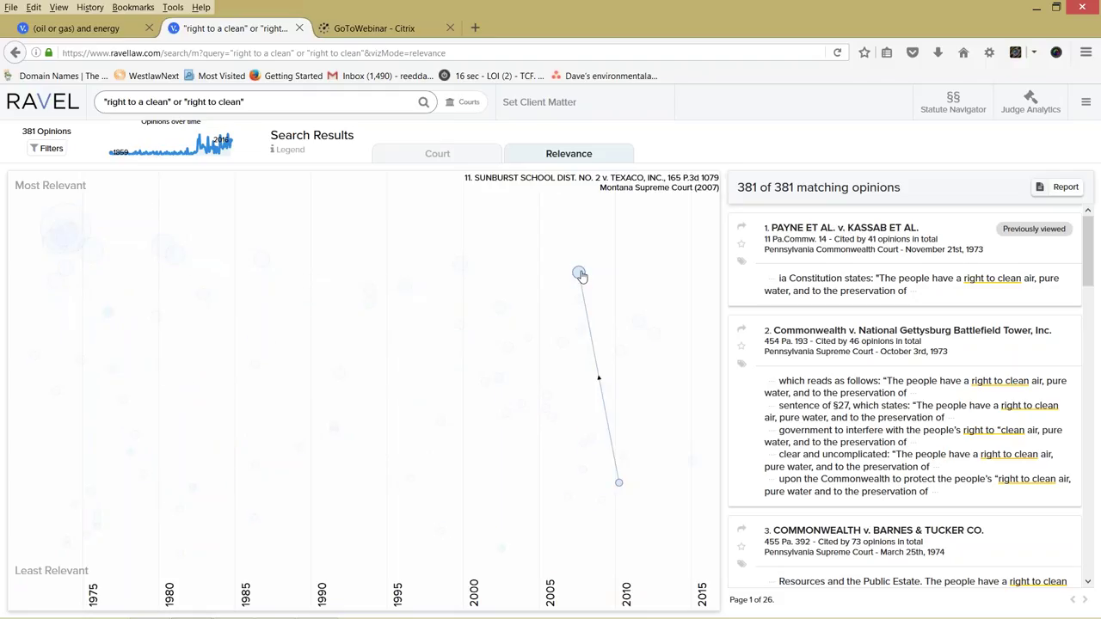
mouse_move(500, 307)
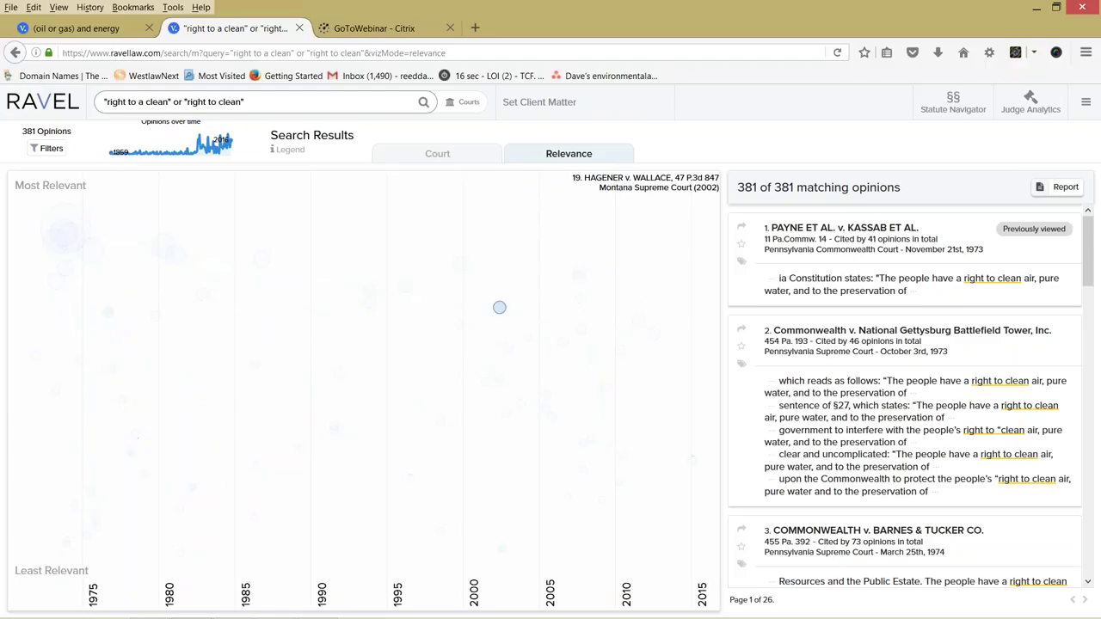
mouse_move(405, 285)
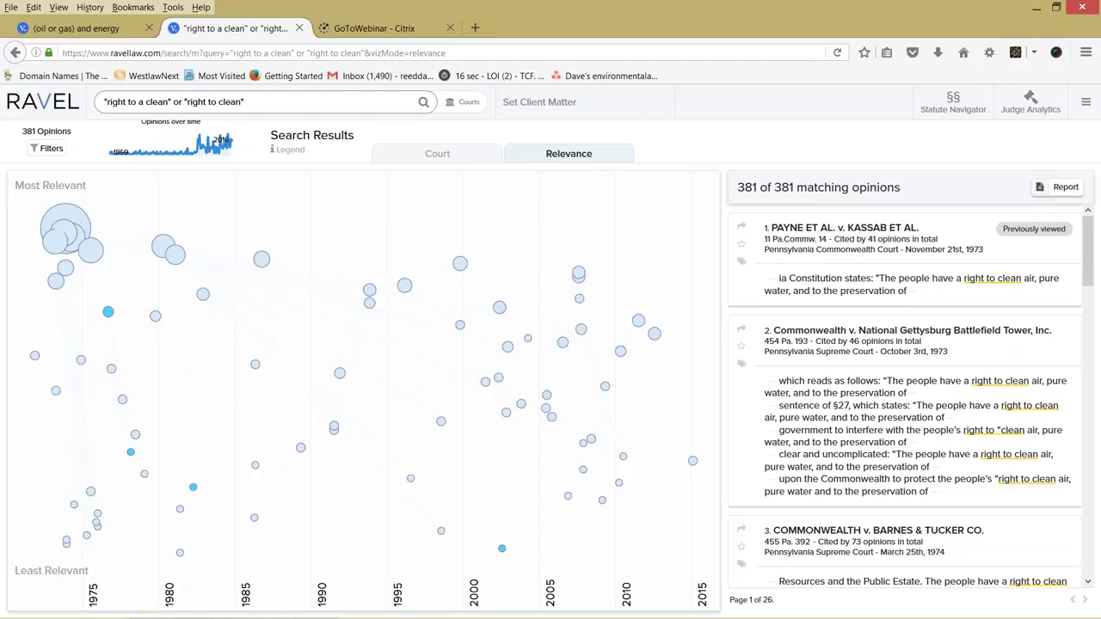
mouse_move(409, 481)
Switch to Foxit PhantomPDF and view the Cabot Oil & Gas opinion included in the Sample Ravel Report PDF
click(277, 606)
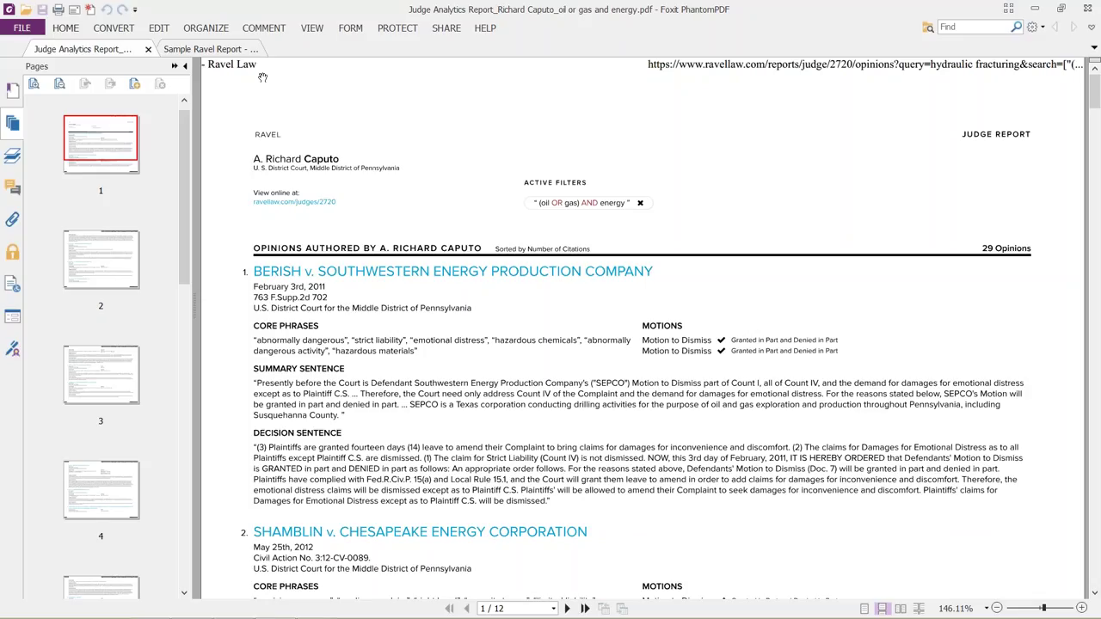
click(230, 50)
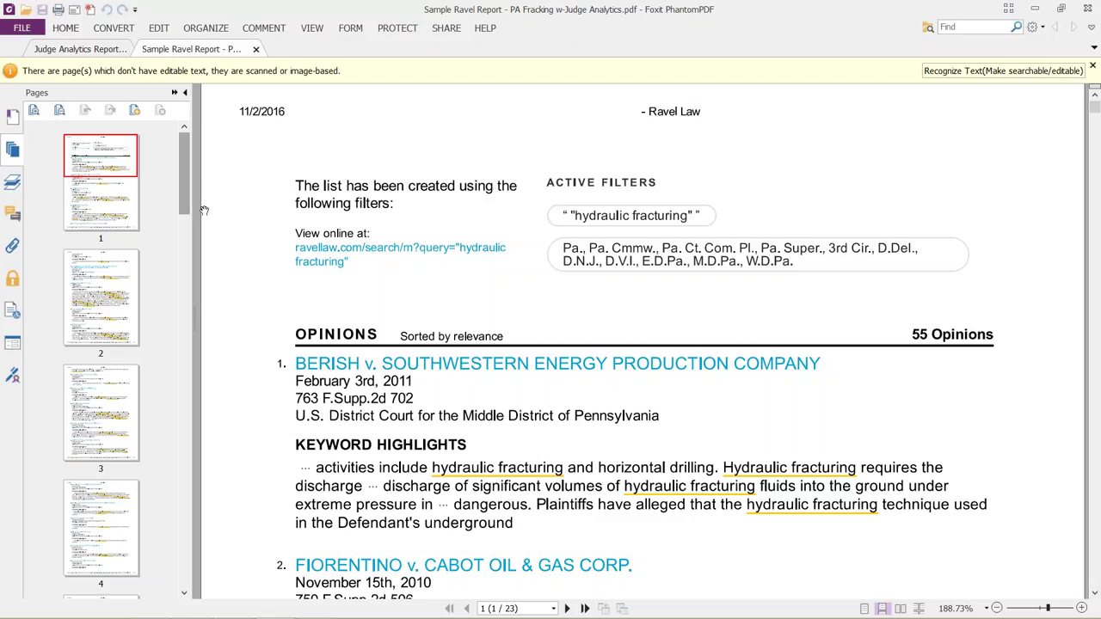
drag(183, 210, 180, 361)
click(92, 389)
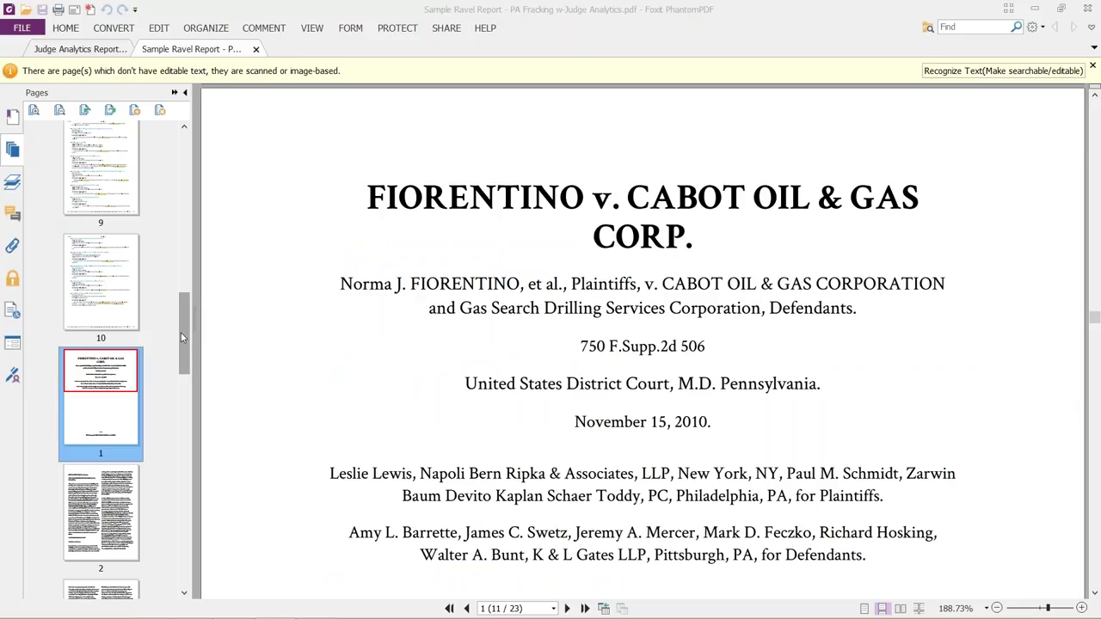
Go to the judge report near the end of the sample report and view its first opinion's motions
drag(181, 333, 184, 543)
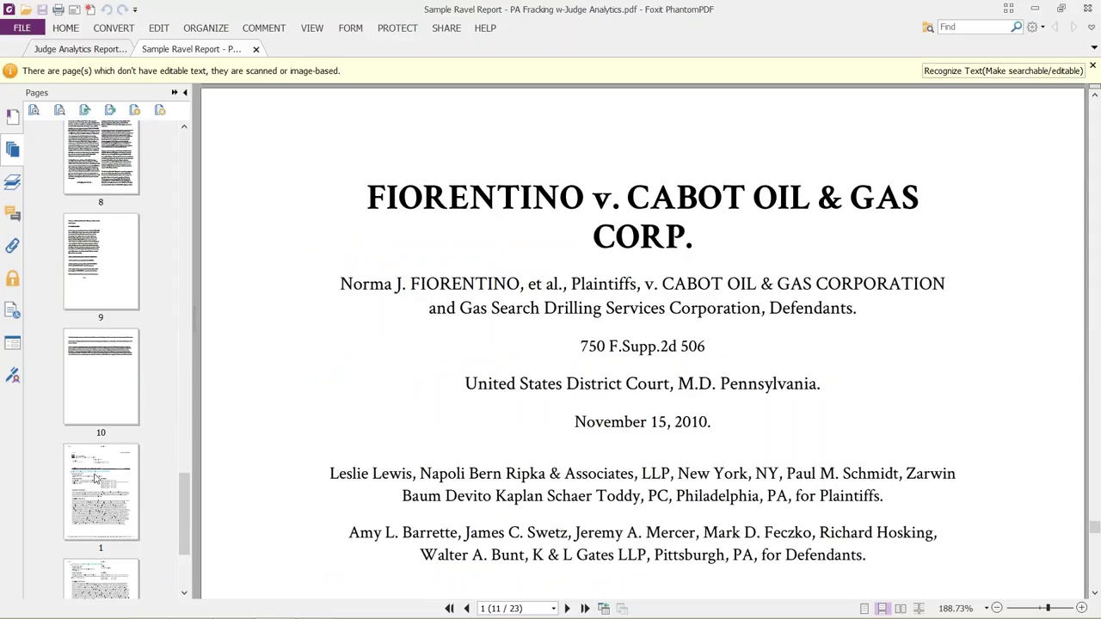
click(97, 478)
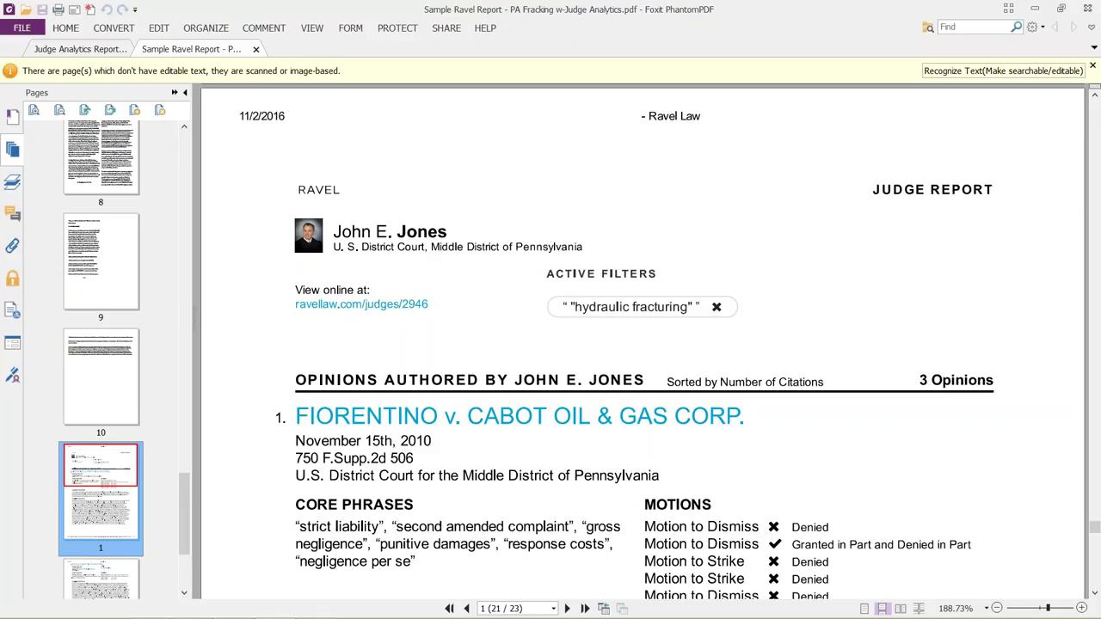
drag(100, 535, 99, 489)
click(101, 515)
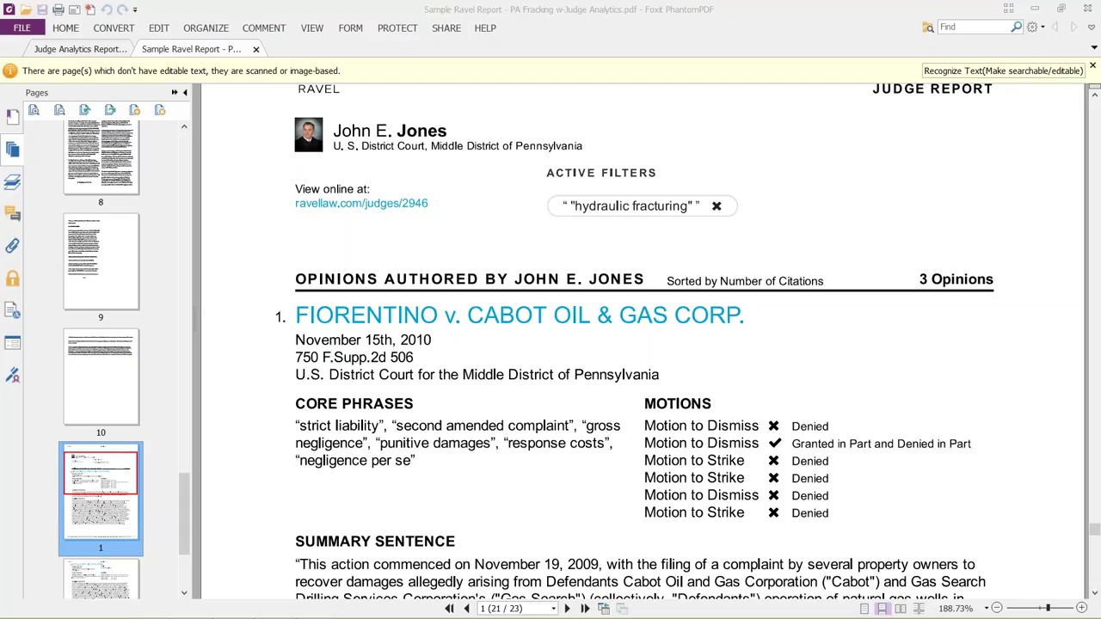
Switch back to Firefox and review the motion, topic and statute filters available for the "right to a clean" search
mouse_move(191, 607)
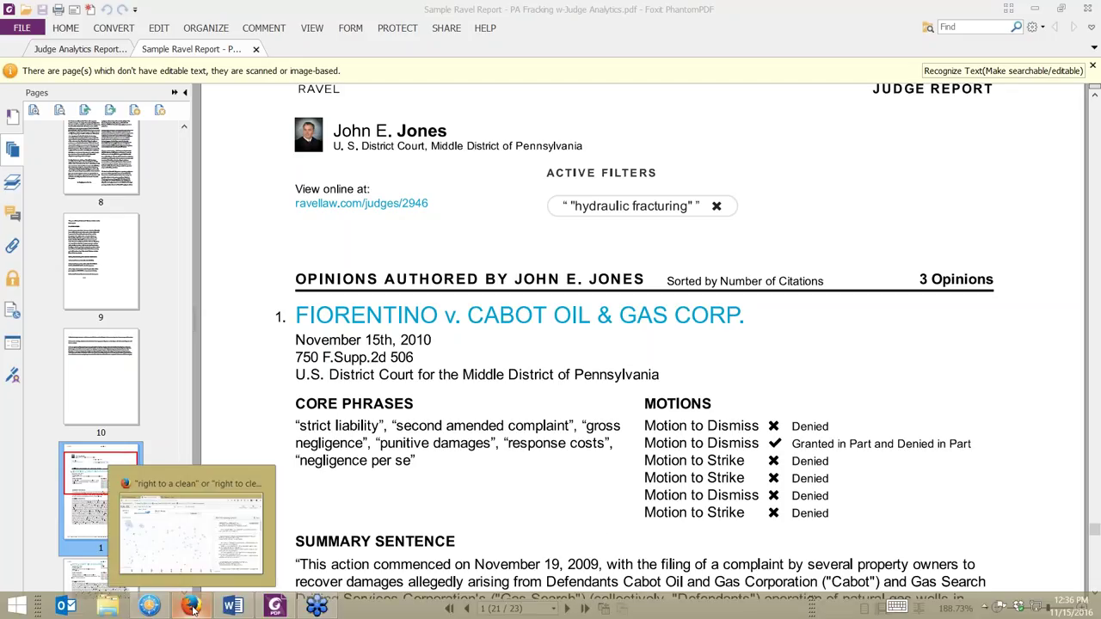
click(191, 608)
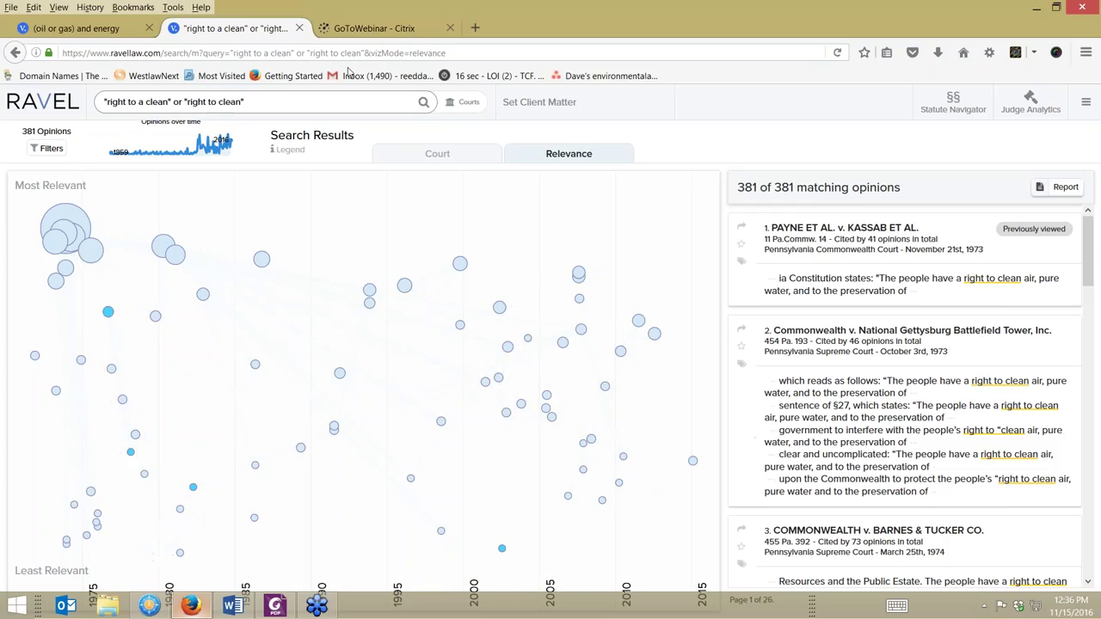
click(50, 151)
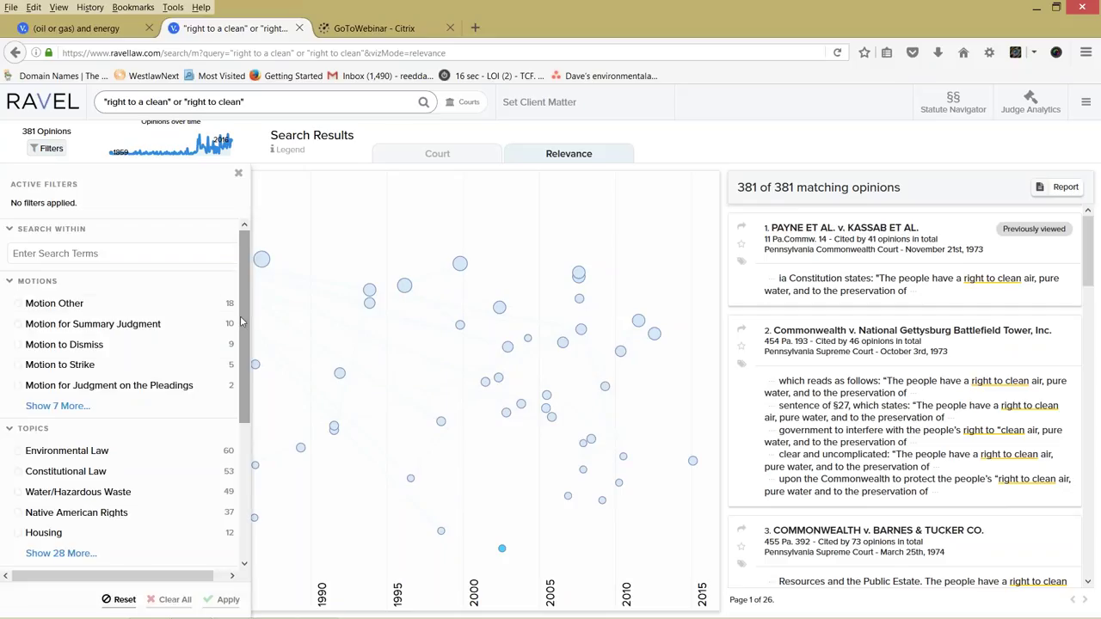
drag(241, 344, 241, 442)
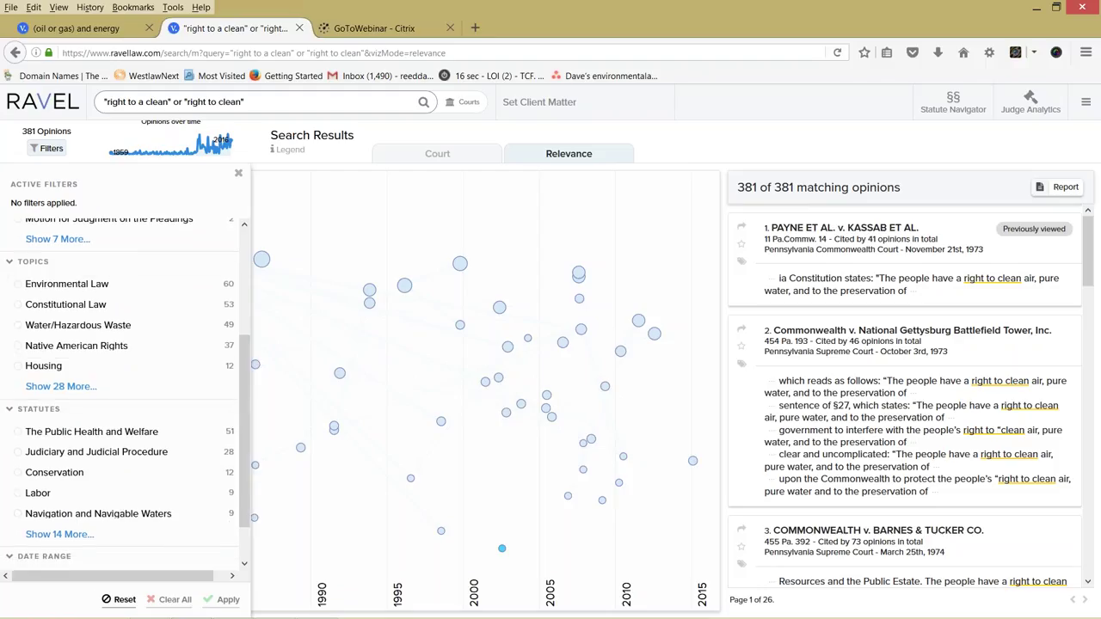
drag(244, 430, 244, 366)
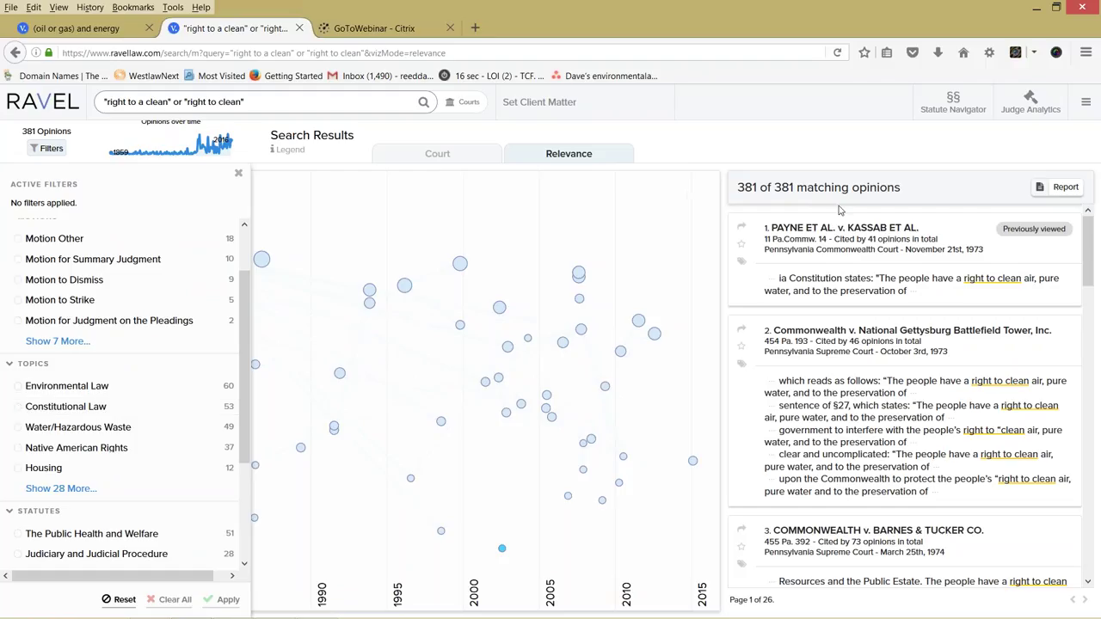
Open the top-ranked 1973 Pennsylvania Commonwealth Court opinion in a new tab and bring it to the front
right_click(863, 231)
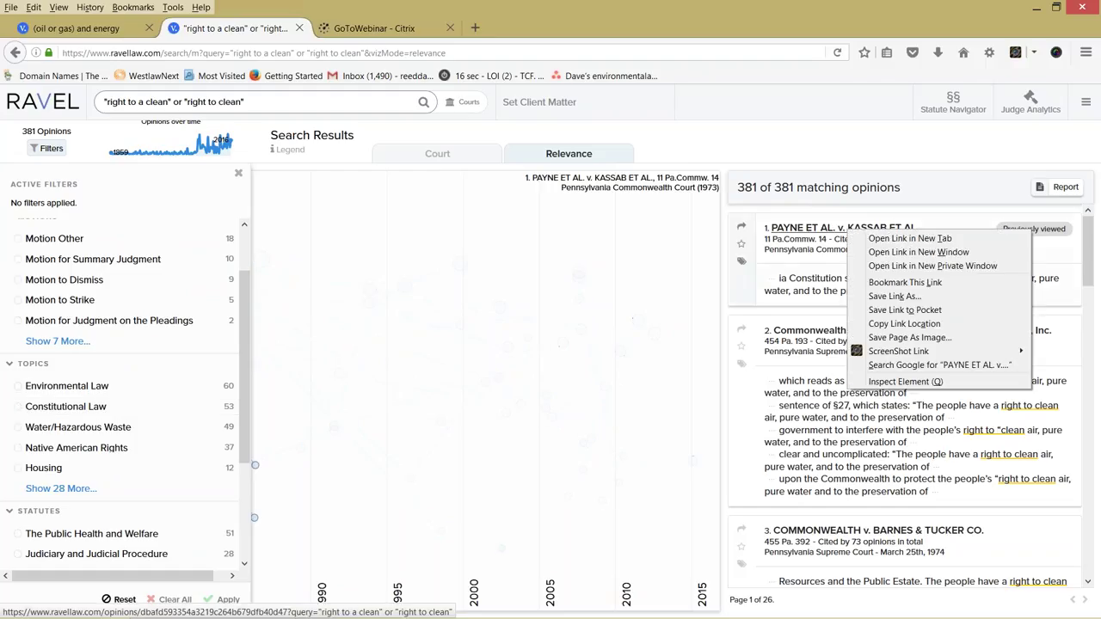
click(934, 242)
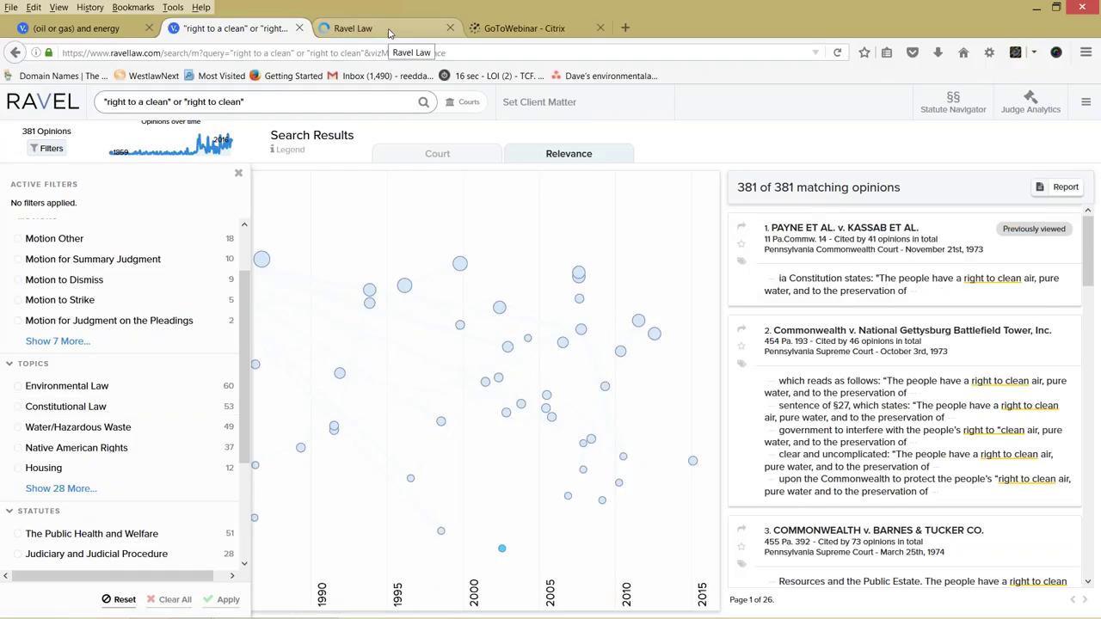
click(389, 32)
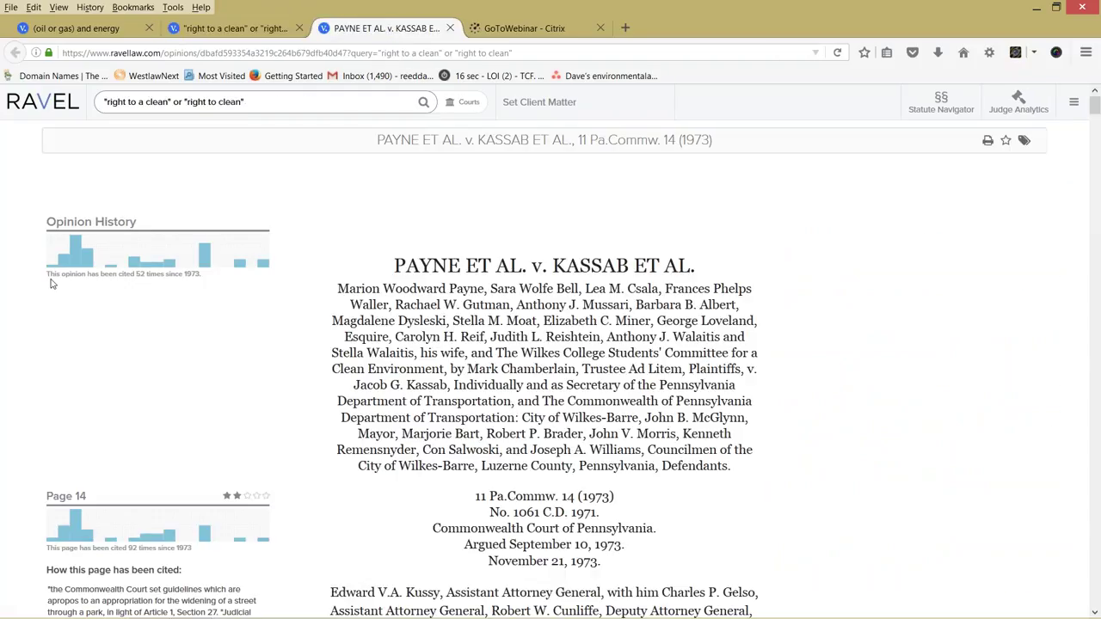
Examine the opinion's citation history and how its page 14 has been cited
mouse_move(86, 262)
scroll(232, 422, down, 1)
scroll(232, 419, down, 4)
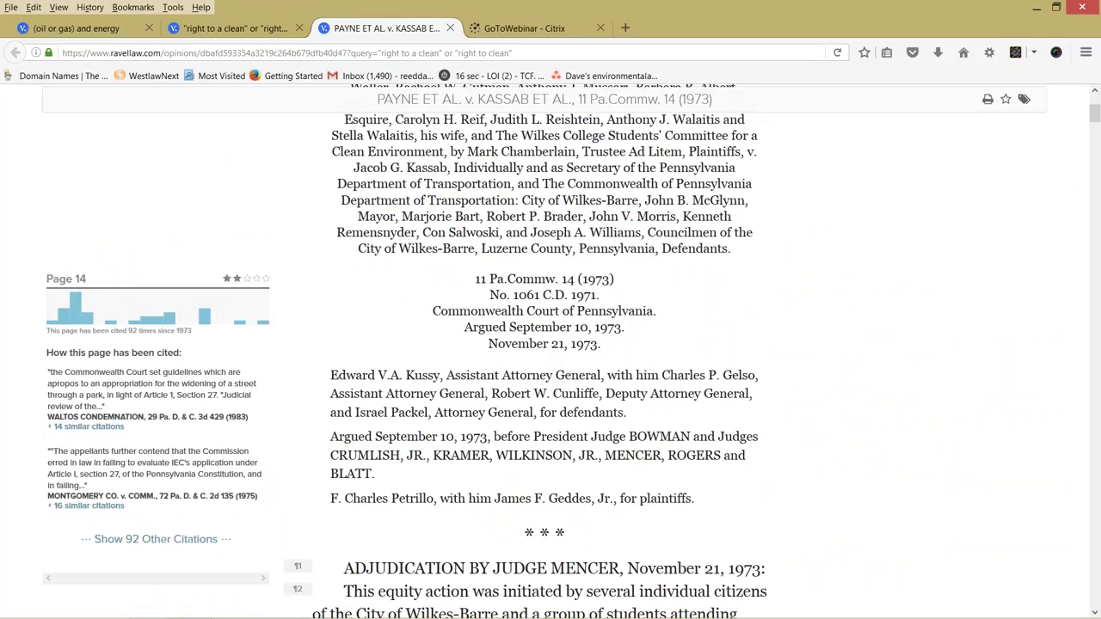
scroll(607, 274, up, 4)
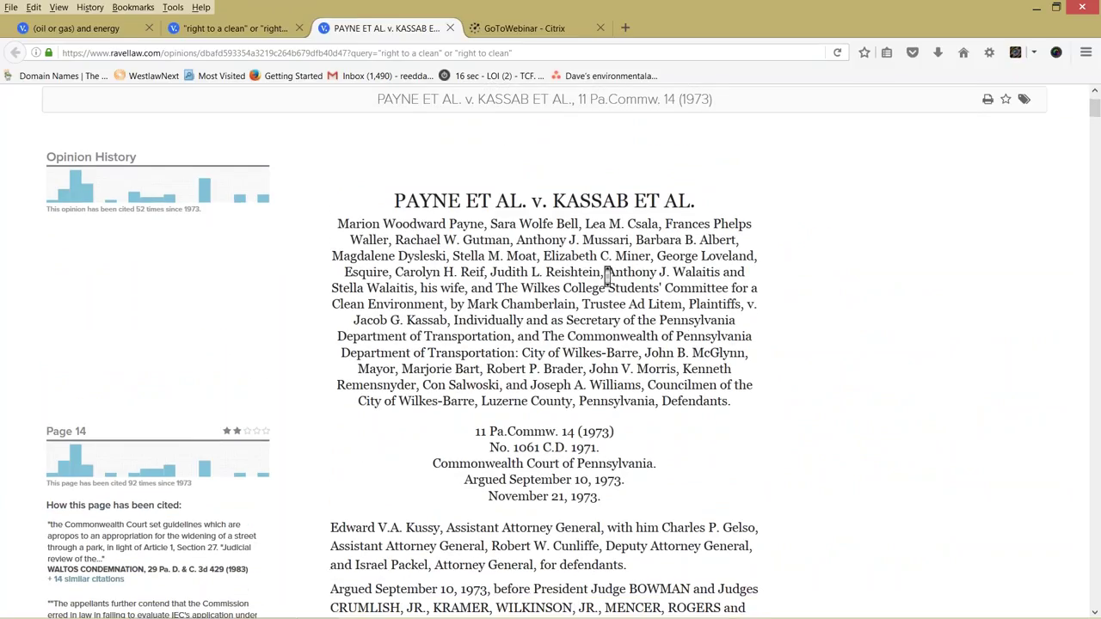
scroll(607, 273, down, 1)
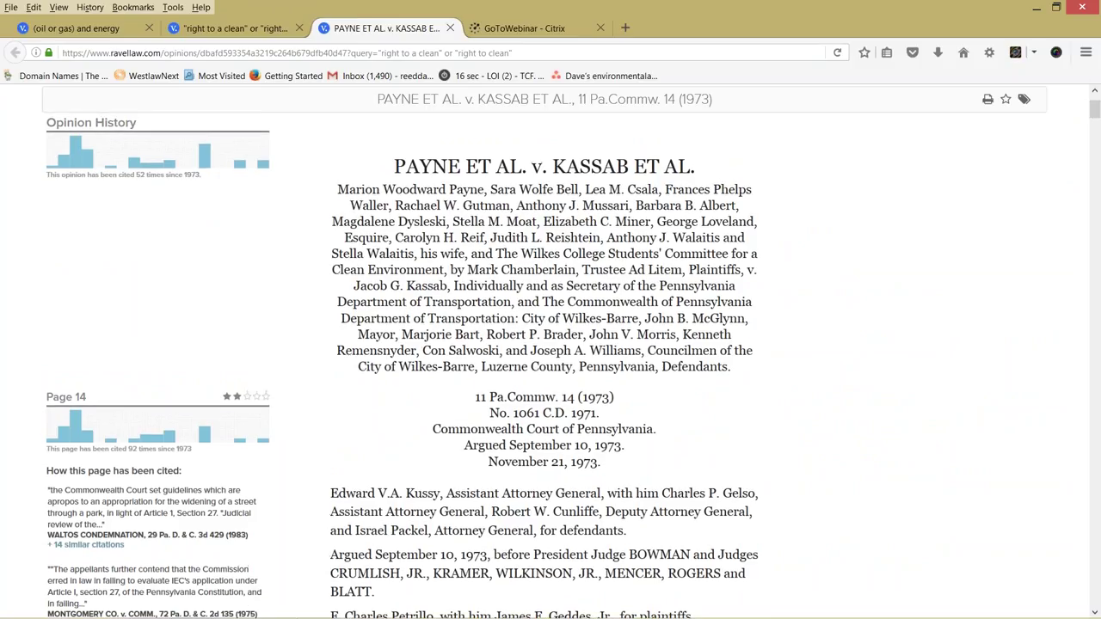
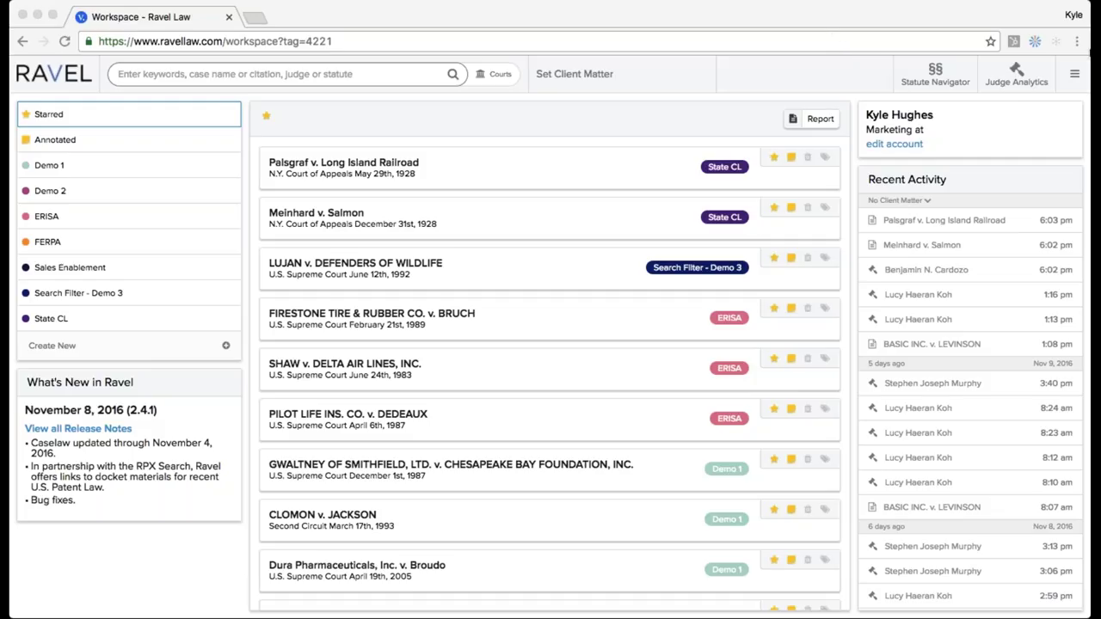
scroll(663, 237, down, 1)
scroll(593, 215, up, 1)
click(302, 72)
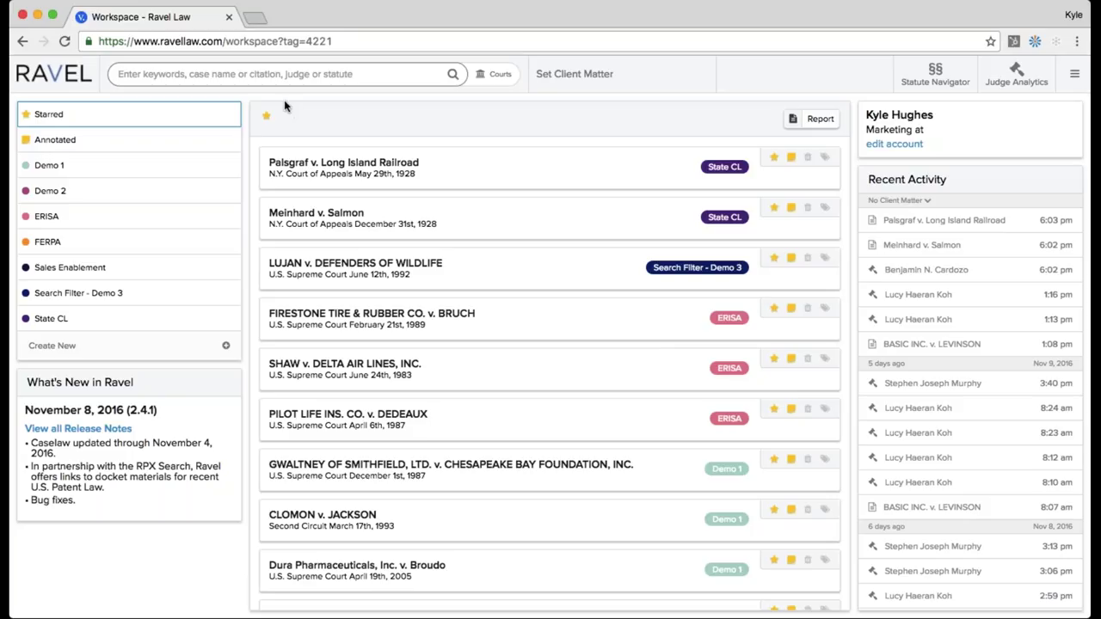
scroll(284, 105, down, 2)
scroll(284, 107, up, 2)
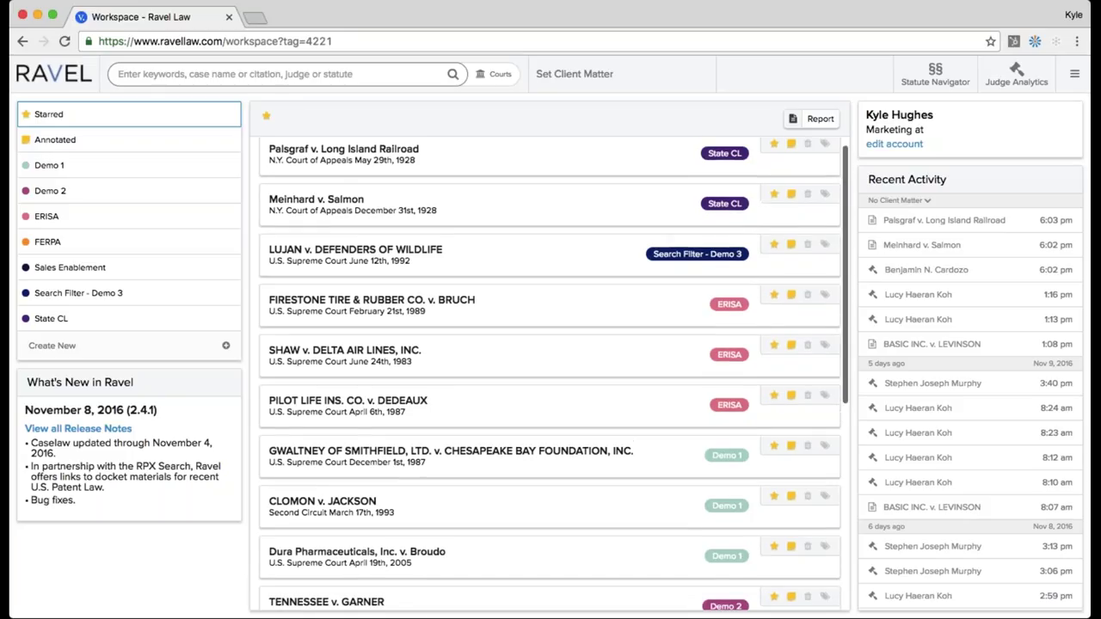
Search the case law for fracking and show the filters for its results
click(151, 75)
text(fracking)
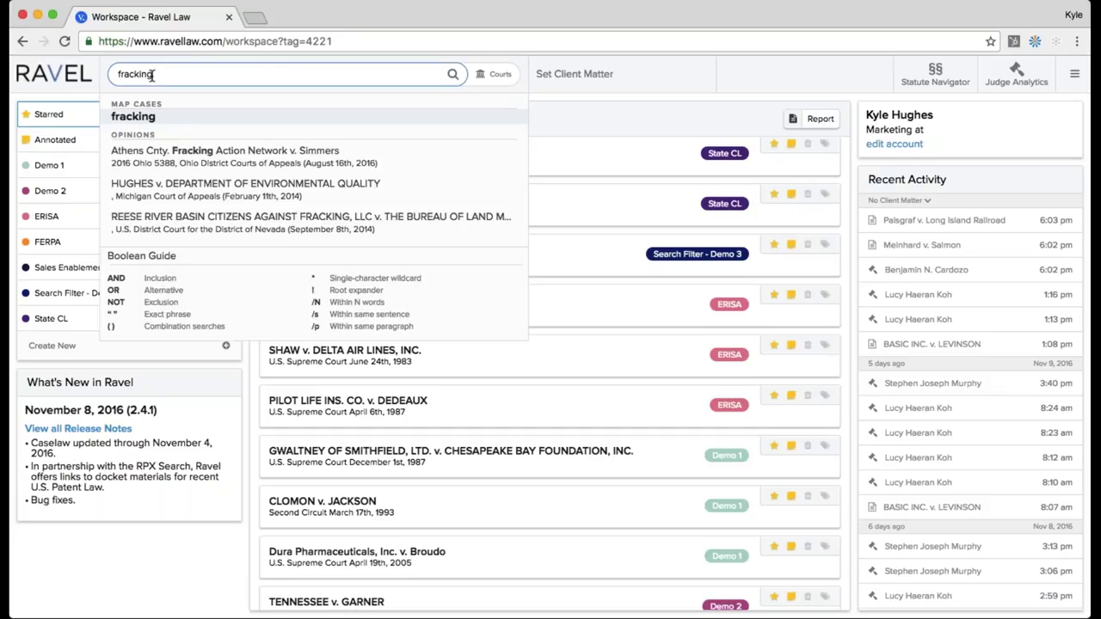
key(Return)
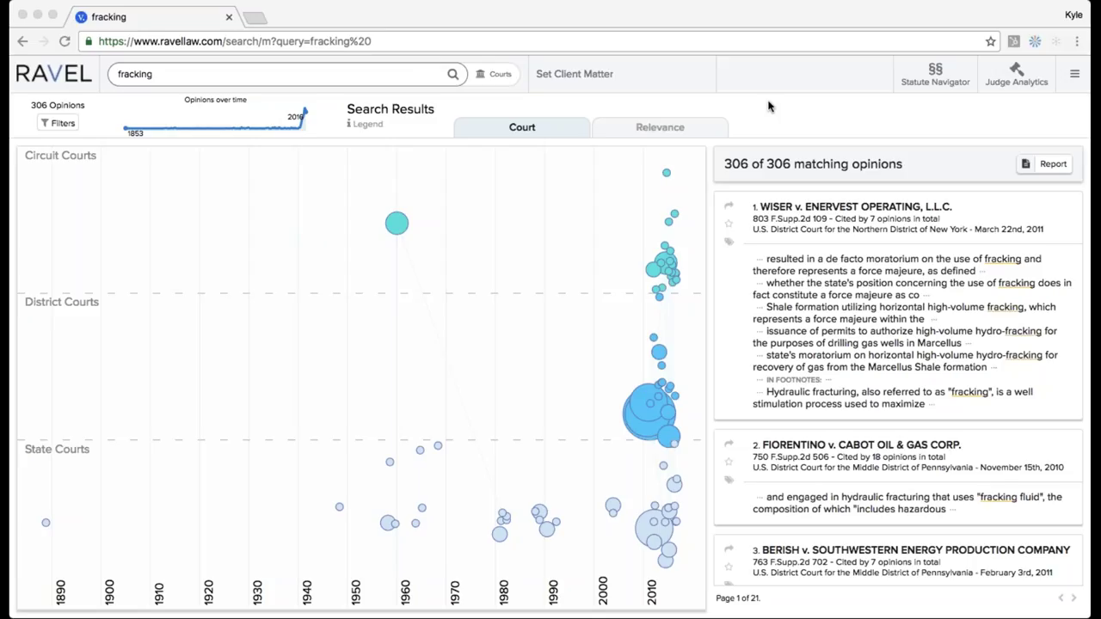
click(62, 125)
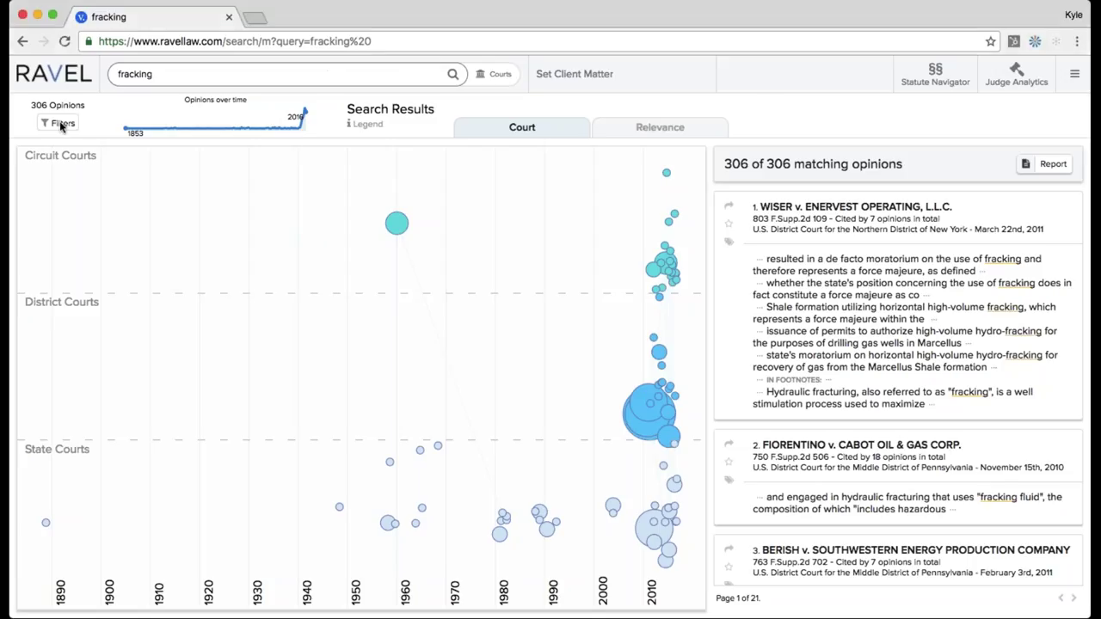
click(62, 125)
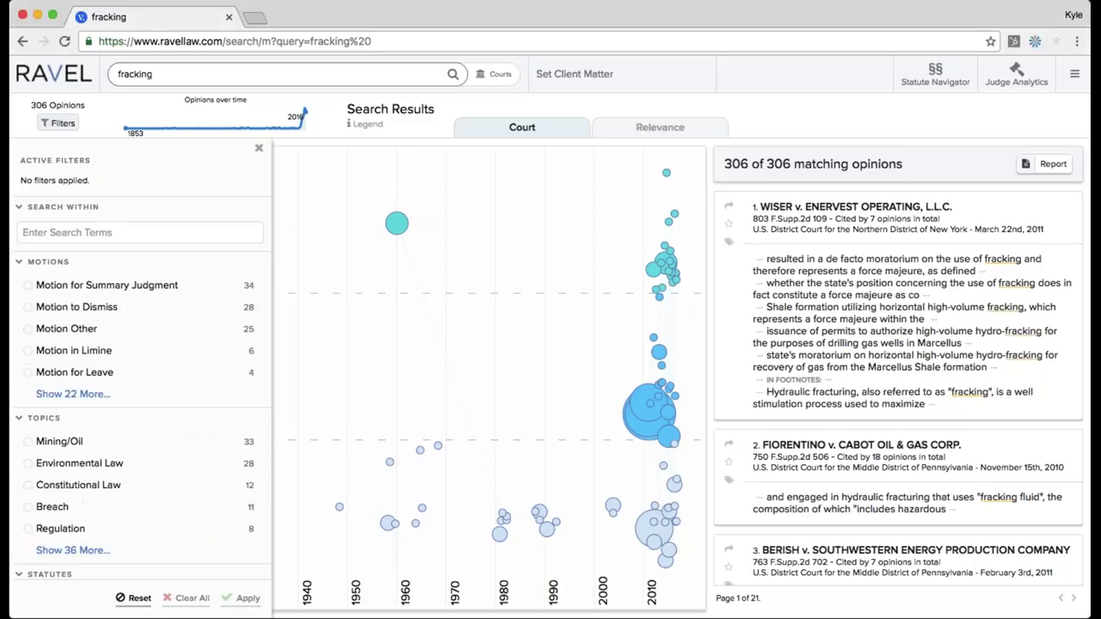